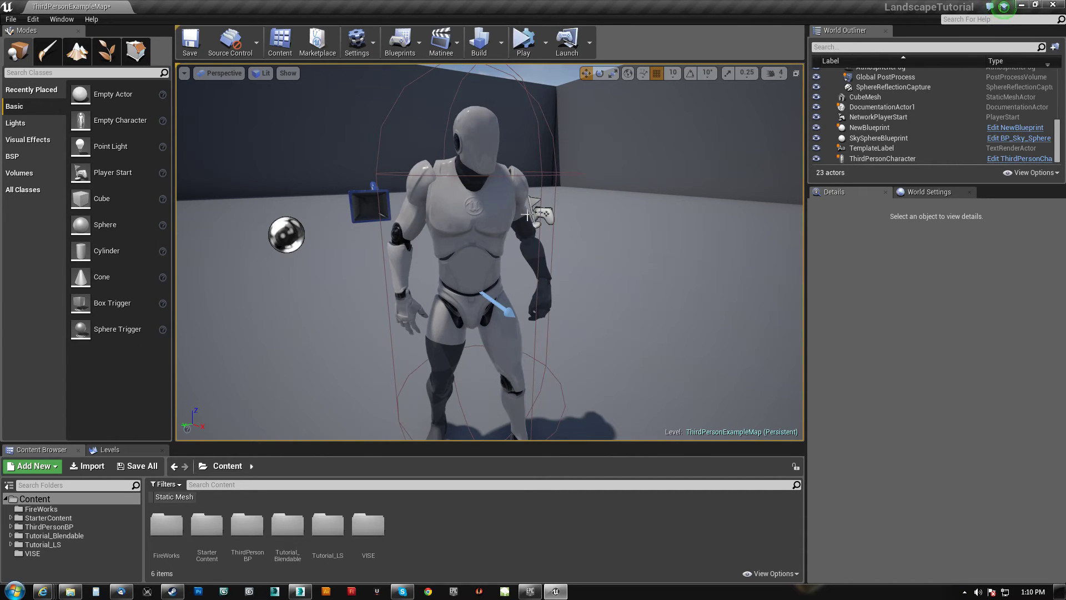
# Examine the third-person mannequin in the level from the front, both sides and close up
pyautogui.press('d')
pyautogui.moveTo(489, 297)
pyautogui.mouseDown(button='right')
pyautogui.moveTo(433, 300)
pyautogui.moveTo(527, 292)
pyautogui.moveTo(433, 294)
pyautogui.moveTo(500, 294)
pyautogui.moveTo(488, 280)
pyautogui.moveTo(444, 289)
pyautogui.moveTo(461, 294)
pyautogui.moveTo(389, 294)
pyautogui.moveTo(527, 291)
pyautogui.moveTo(300, 303)
pyautogui.moveTo(181, 291)
pyautogui.moveTo(188, 294)
pyautogui.mouseUp(button='right')
pyautogui.press('a')
pyautogui.press('w')
pyautogui.press('s')
pyautogui.press('a')
pyautogui.press('w')
pyautogui.press('d')
pyautogui.press('a')
pyautogui.press('w')
pyautogui.press('d')
pyautogui.press('s')
pyautogui.press('d')
pyautogui.press('a')
pyautogui.press('s')
pyautogui.press('s')
pyautogui.press('w')
pyautogui.press('a')
pyautogui.press('s')
pyautogui.press('d')
pyautogui.press('w')
pyautogui.press('s')
pyautogui.press('d')
pyautogui.press('a')
pyautogui.press('w')
pyautogui.press('d')
pyautogui.press('a')
pyautogui.press('s')
pyautogui.press('w')
pyautogui.press('d')
pyautogui.press('d')
pyautogui.press('d')
pyautogui.press('w')
pyautogui.press('s')
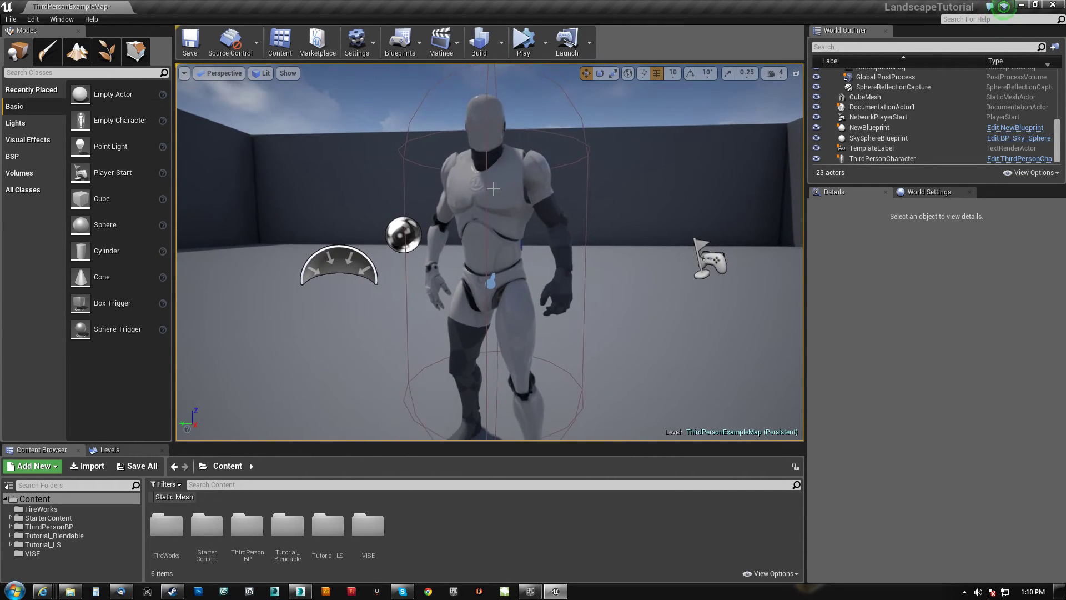
pyautogui.moveTo(657, 247); pyautogui.dragTo(659, 271)
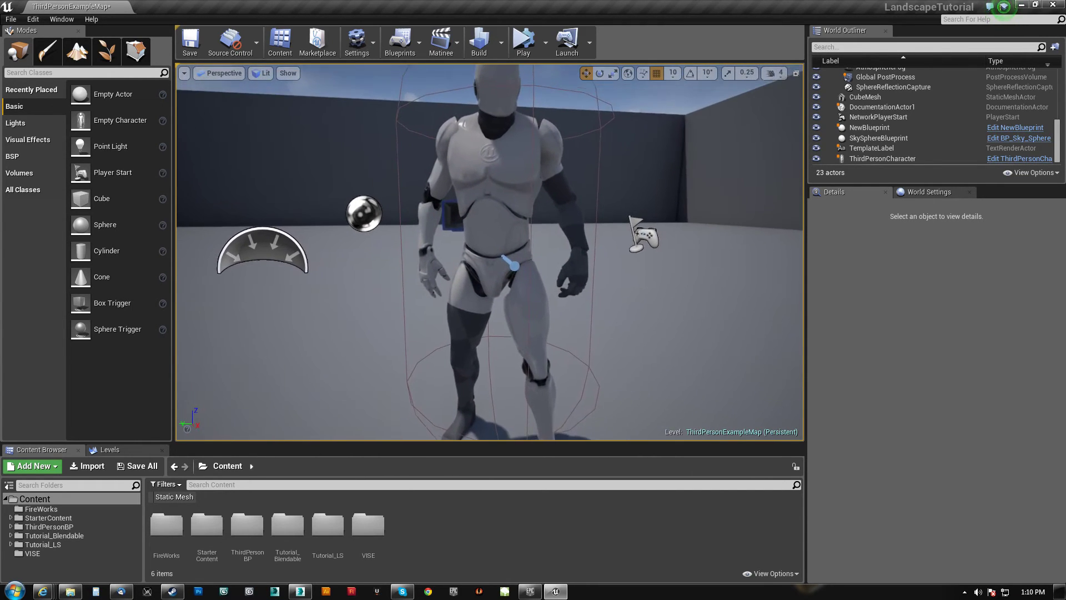
pyautogui.press('d')
pyautogui.moveTo(489, 252)
pyautogui.mouseDown(button='right')
pyautogui.moveTo(334, 252)
pyautogui.moveTo(482, 242)
pyautogui.mouseUp(button='right')
pyautogui.press('a')
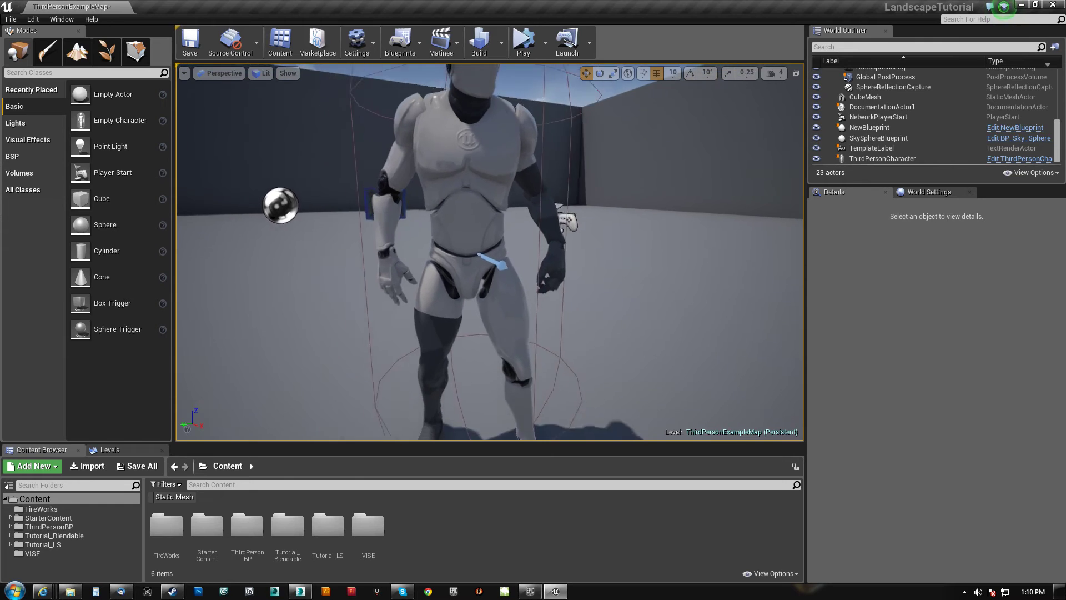
pyautogui.press('w')
pyautogui.moveTo(482, 243); pyautogui.dragTo(448, 189, button='right')
pyautogui.press('s')
pyautogui.press('a')
pyautogui.press('w')
pyautogui.press('s')
pyautogui.press('a')
pyautogui.press('d')
pyautogui.press('a')
pyautogui.press('w')
pyautogui.press('s')
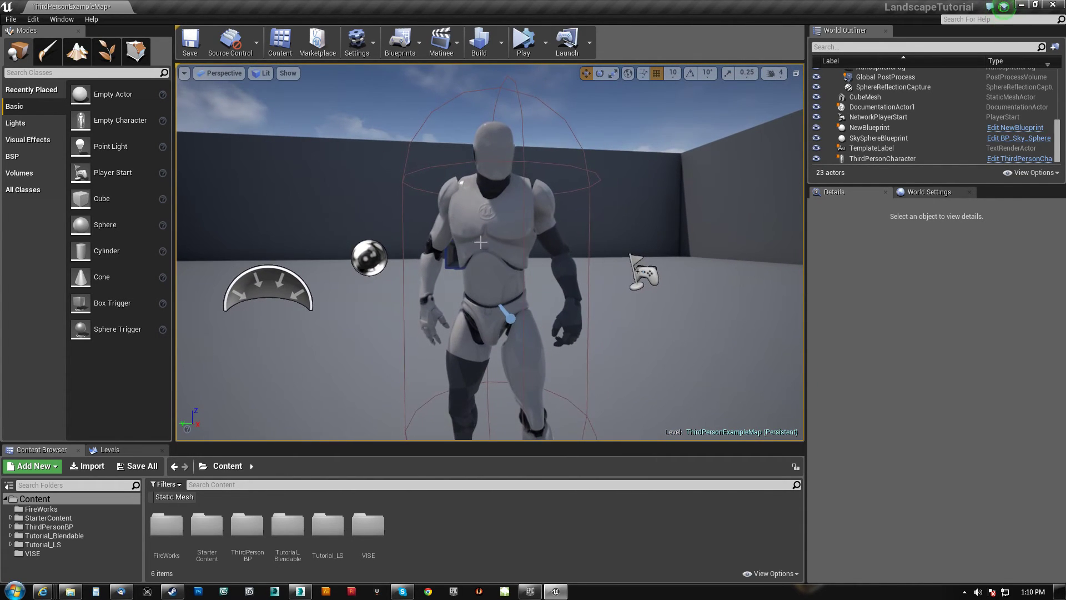
pyautogui.press('a')
pyautogui.press('w')
pyautogui.moveTo(480, 242); pyautogui.dragTo(569, 264, button='right')
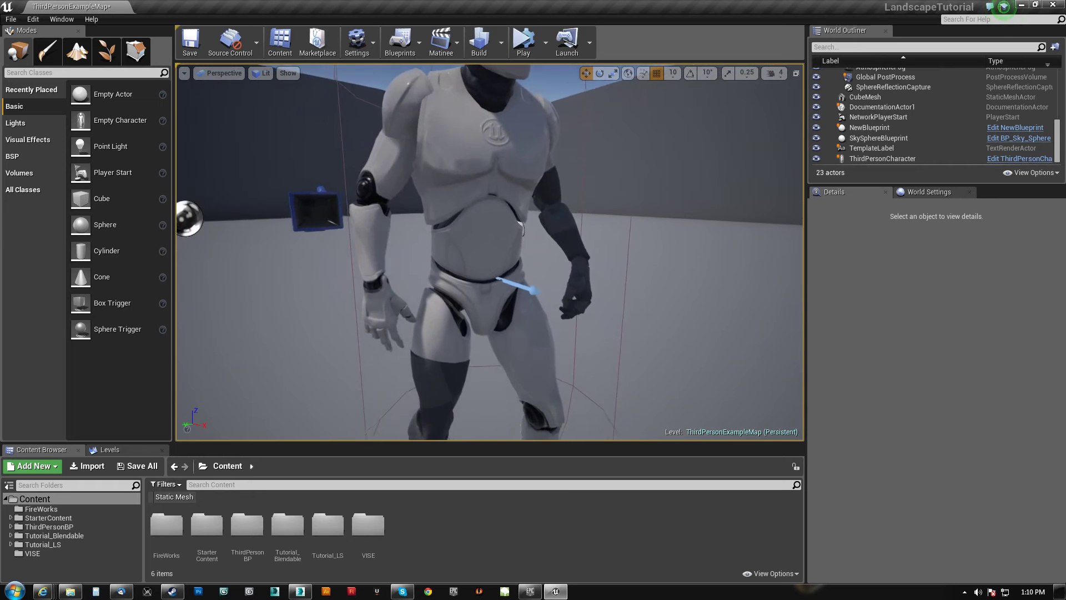
pyautogui.press('w')
pyautogui.moveTo(492, 304)
pyautogui.mouseDown(button='right')
pyautogui.moveTo(459, 348)
pyautogui.moveTo(437, 354)
pyautogui.moveTo(403, 303)
pyautogui.moveTo(348, 287)
pyautogui.moveTo(498, 281)
pyautogui.moveTo(609, 293)
pyautogui.moveTo(496, 305)
pyautogui.mouseUp(button='right')
pyautogui.press('w')
pyautogui.press('s')
pyautogui.press('a')
pyautogui.press('w')
pyautogui.press('d')
# Select the ThirdPersonCharacter in the level and locate its SK_Mannequin skeletal mesh among the project assets
pyautogui.click(452, 218)
pyautogui.press('s')
pyautogui.moveTo(452, 218); pyautogui.dragTo(302, 227, button='right')
pyautogui.press('w')
pyautogui.press('d')
pyautogui.press('s')
pyautogui.press('w')
pyautogui.press('s')
pyautogui.keyDown('alt'); pyautogui.moveTo(463, 207); pyautogui.dragTo(389, 210); pyautogui.keyUp('alt')
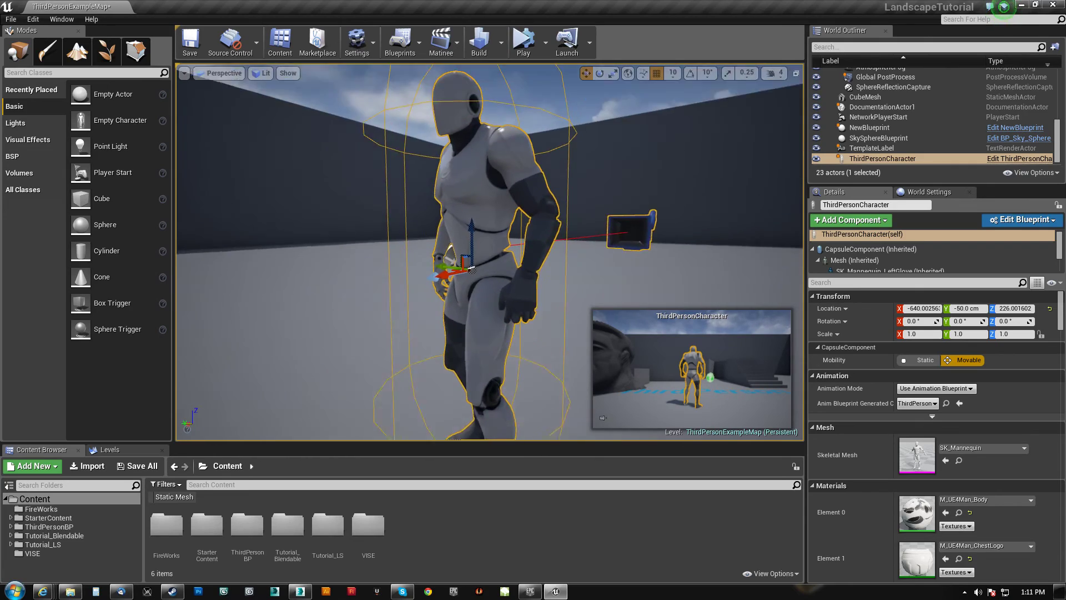
pyautogui.keyDown('alt'); pyautogui.moveTo(389, 210); pyautogui.dragTo(422, 233, button='right'); pyautogui.keyUp('alt')
pyautogui.keyDown('alt'); pyautogui.moveTo(422, 233); pyautogui.dragTo(460, 231); pyautogui.keyUp('alt')
pyautogui.keyDown('alt'); pyautogui.moveTo(460, 230); pyautogui.dragTo(413, 197, button='right'); pyautogui.keyUp('alt')
pyautogui.keyDown('alt'); pyautogui.moveTo(414, 197); pyautogui.dragTo(430, 203); pyautogui.keyUp('alt')
pyautogui.keyDown('alt'); pyautogui.moveTo(431, 203); pyautogui.dragTo(493, 177, button='right'); pyautogui.keyUp('alt')
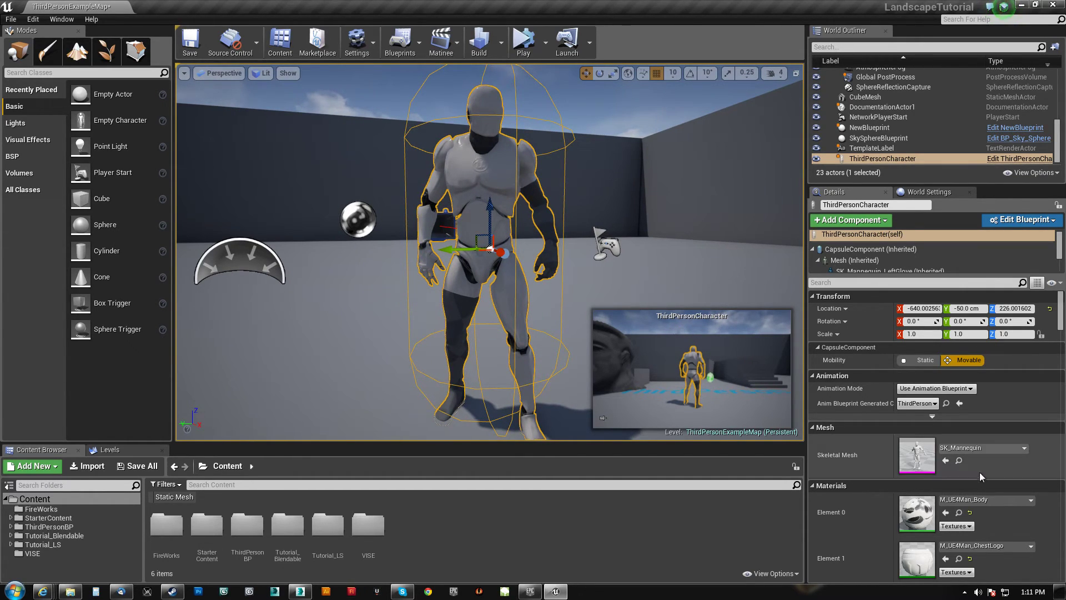
pyautogui.click(958, 460)
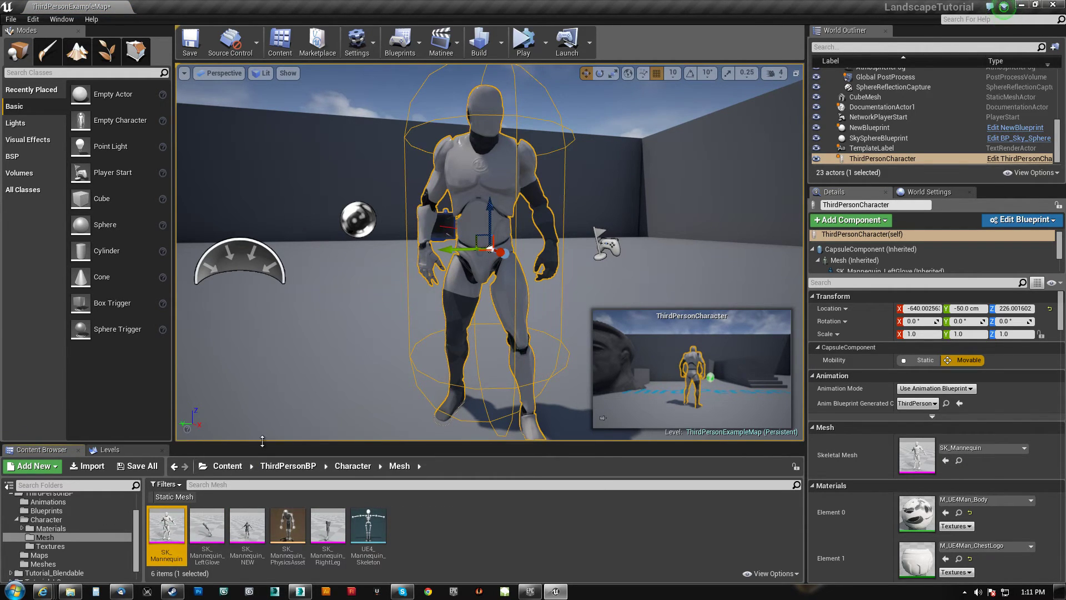
pyautogui.moveTo(481, 261)
pyautogui.mouseDown(button='right')
pyautogui.moveTo(507, 279)
pyautogui.moveTo(466, 261)
pyautogui.moveTo(489, 255)
pyautogui.mouseUp(button='right')
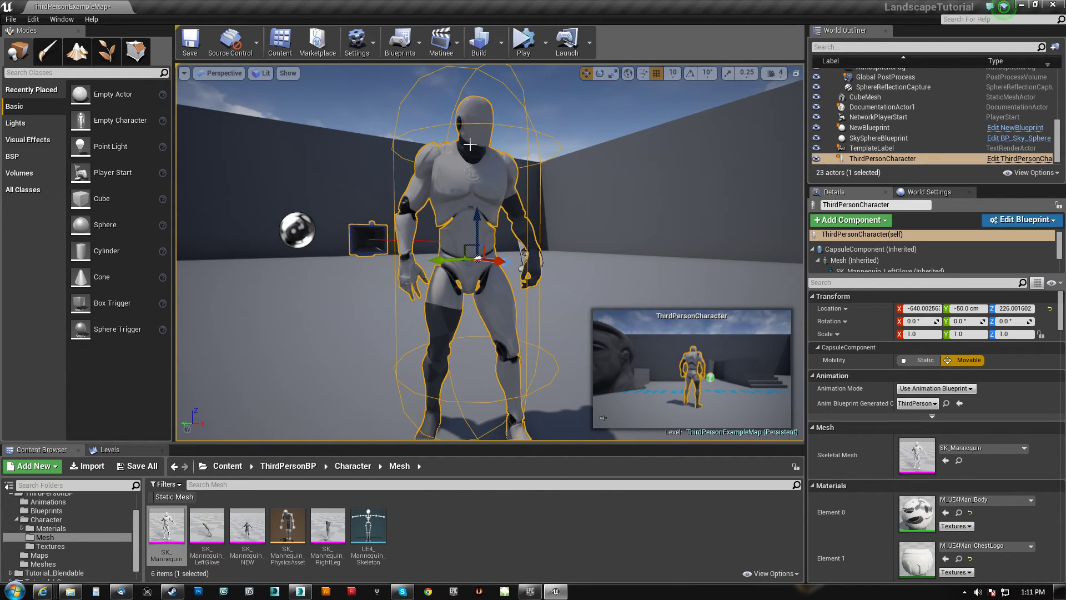
pyautogui.moveTo(488, 254)
pyautogui.mouseDown(button='right')
pyautogui.moveTo(455, 245)
pyautogui.moveTo(488, 250)
pyautogui.moveTo(480, 269)
pyautogui.moveTo(479, 251)
pyautogui.mouseUp(button='right')
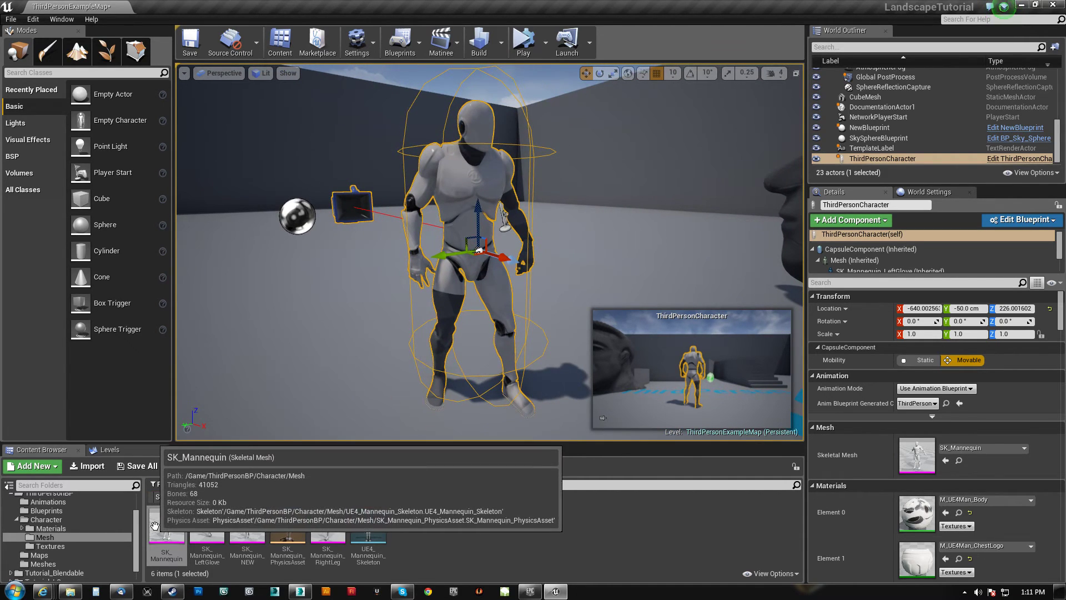
# Start exporting the SK_Mannequin skeletal mesh and widen the file list's Name column to show full file names
pyautogui.rightClick(162, 523)
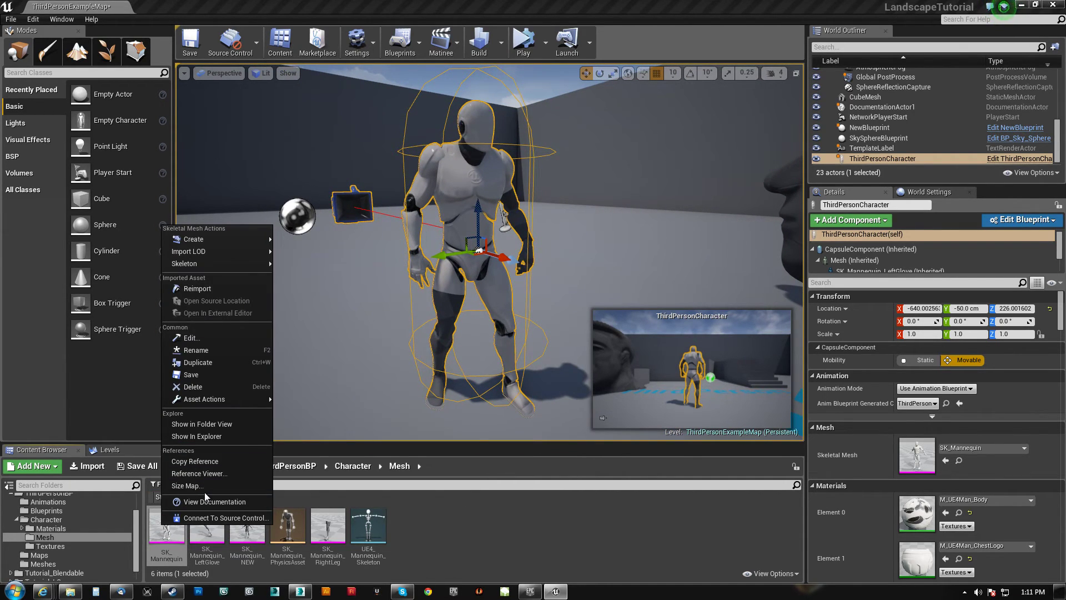
pyautogui.moveTo(212, 399)
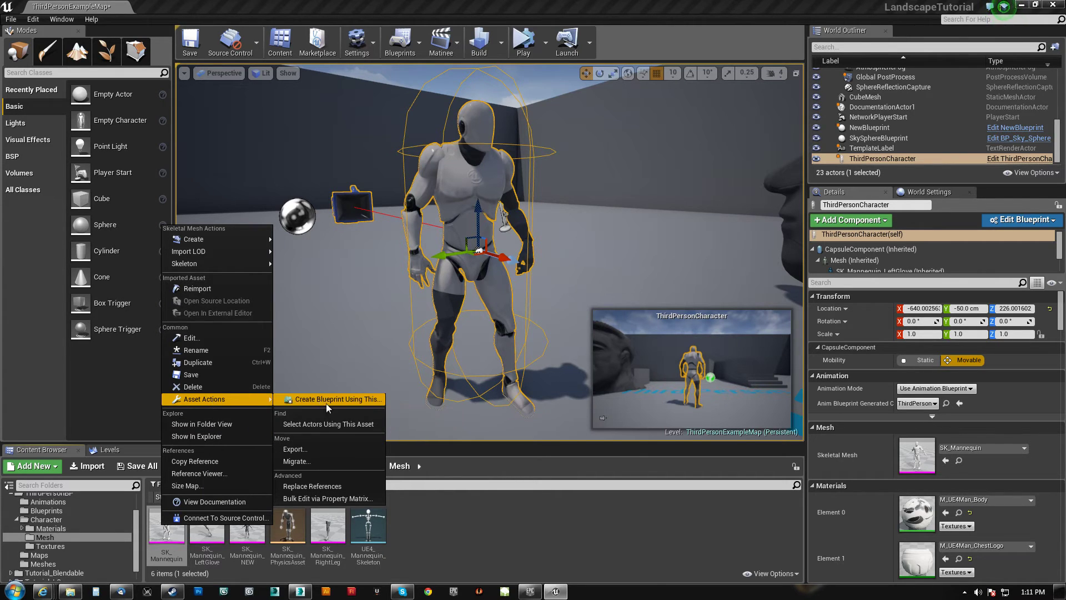
pyautogui.click(308, 448)
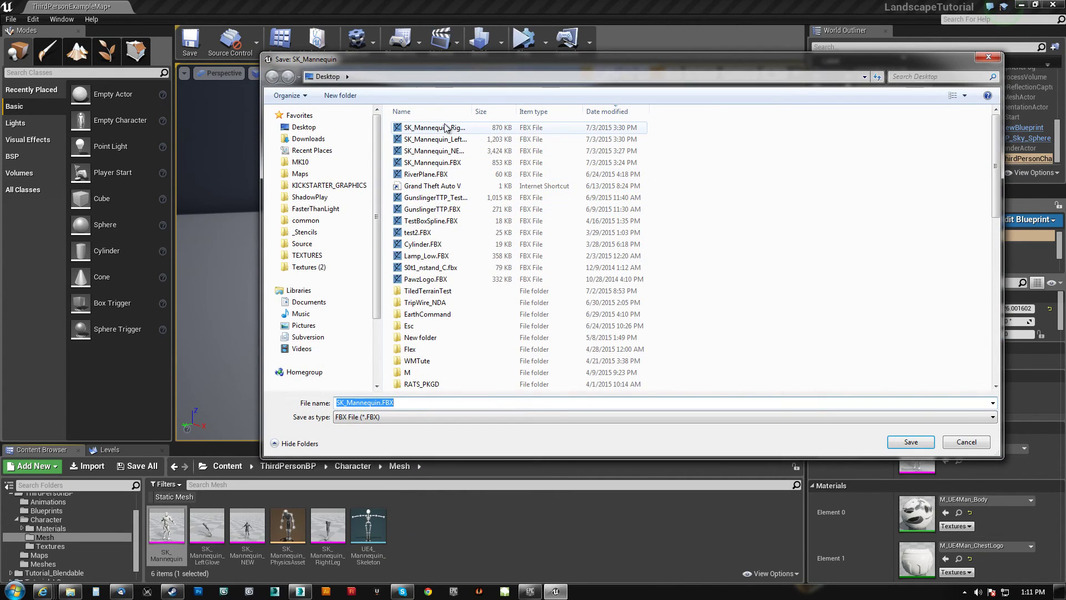
pyautogui.moveTo(472, 113); pyautogui.dragTo(592, 112)
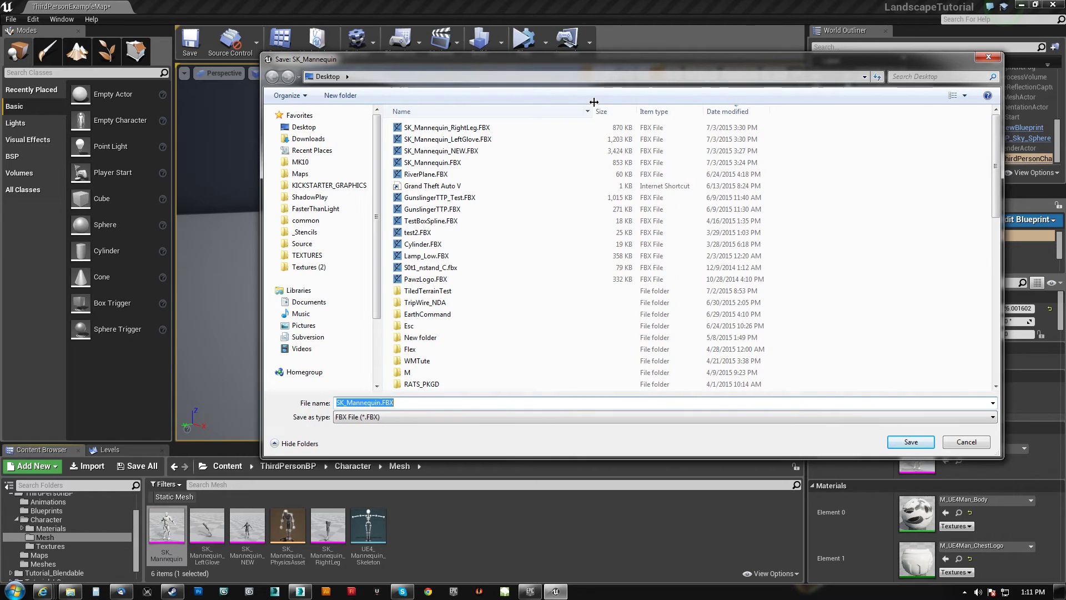
# Delete the old SK_Mannequin_RightLeg, SK_Mannequin_LeftGlove and SK_Mannequin_NEW FBX files from the Desktop
pyautogui.click(446, 163)
pyautogui.click(455, 129)
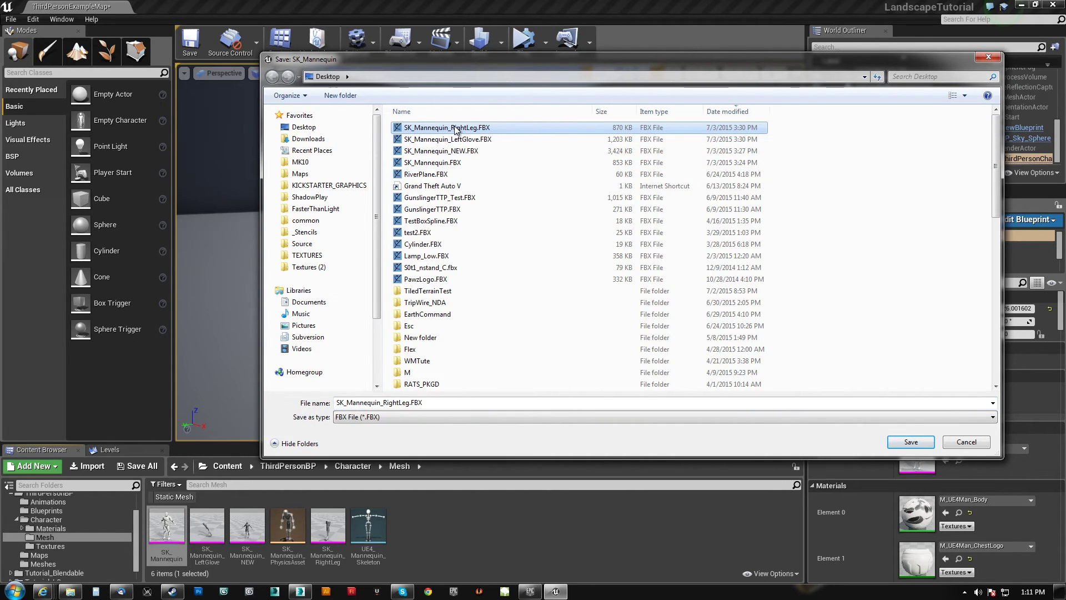
pyautogui.rightClick(455, 128)
pyautogui.click(293, 358)
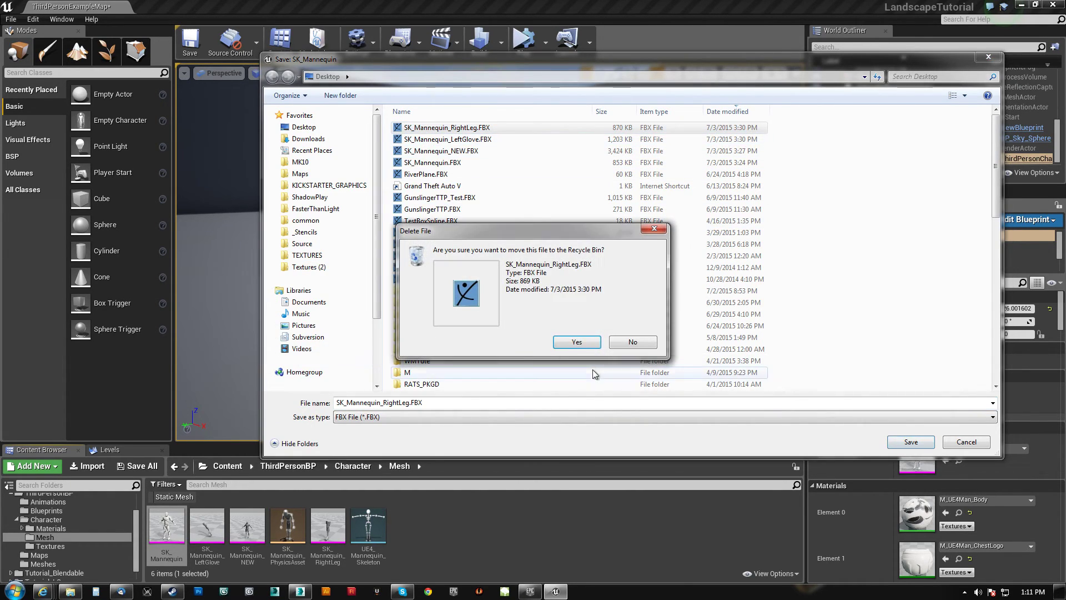
pyautogui.click(575, 342)
pyautogui.rightClick(449, 128)
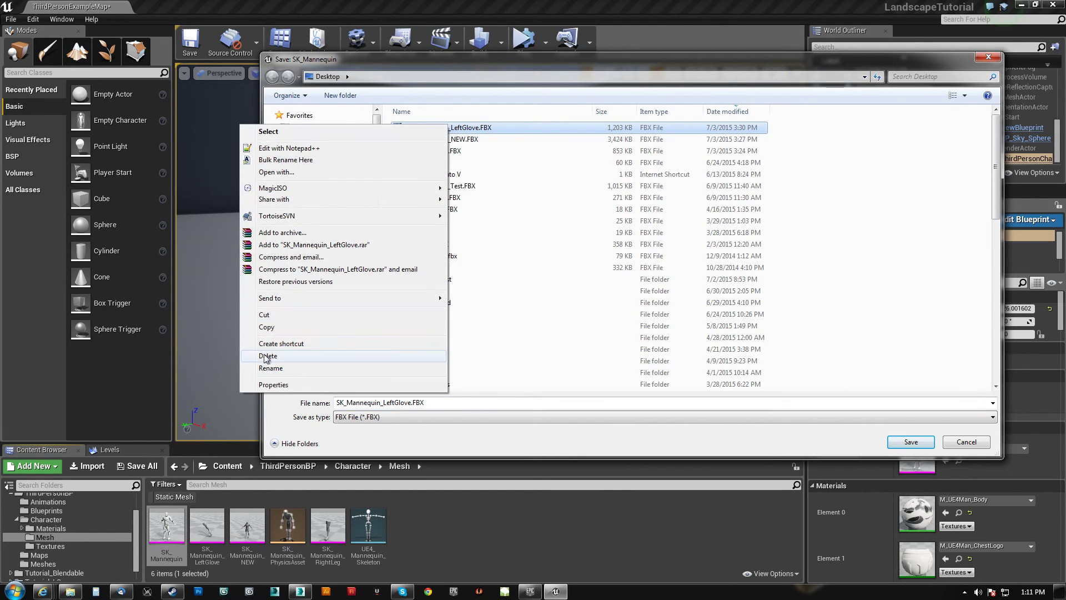
pyautogui.click(293, 358)
pyautogui.rightClick(440, 128)
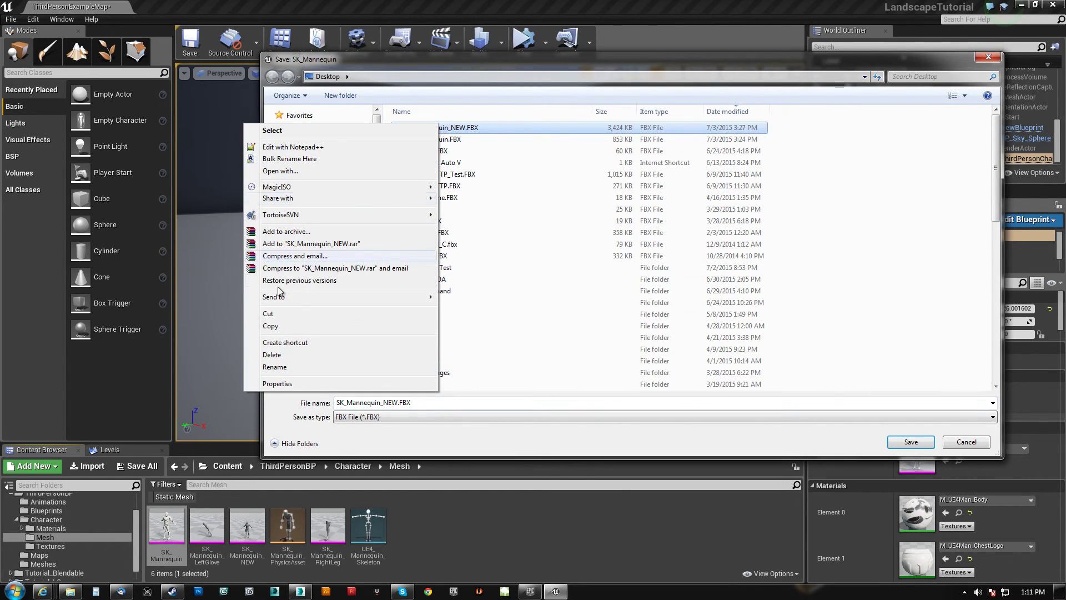
pyautogui.click(293, 358)
pyautogui.click(576, 342)
# Delete the old SK_Mannequin.FBX and export the mesh to the Desktop under that name, agreeing to replace it
pyautogui.click(439, 128)
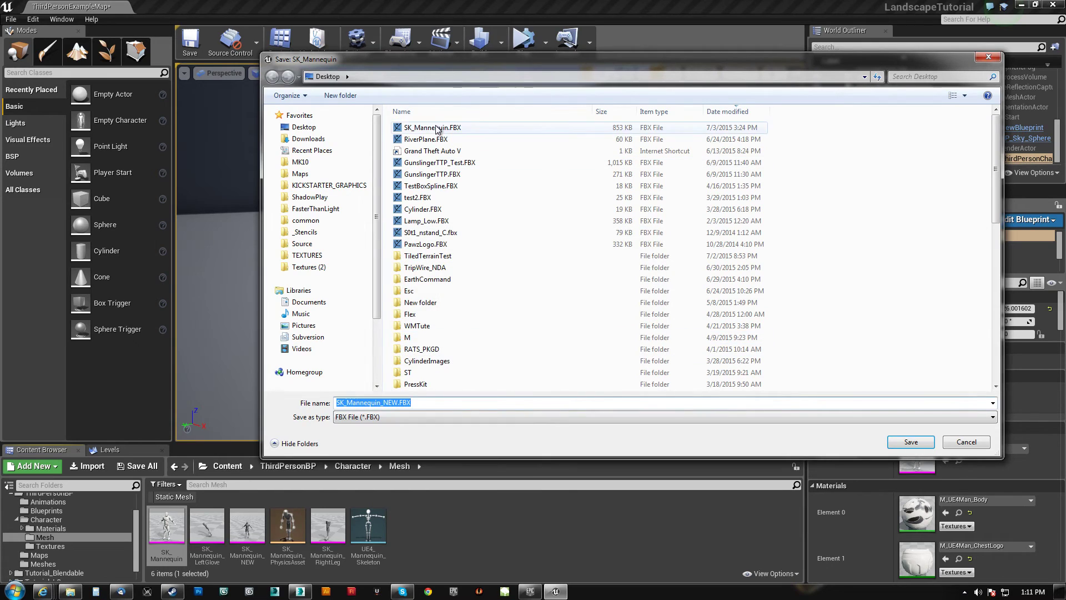
pyautogui.rightClick(438, 127)
pyautogui.click(289, 360)
pyautogui.click(573, 342)
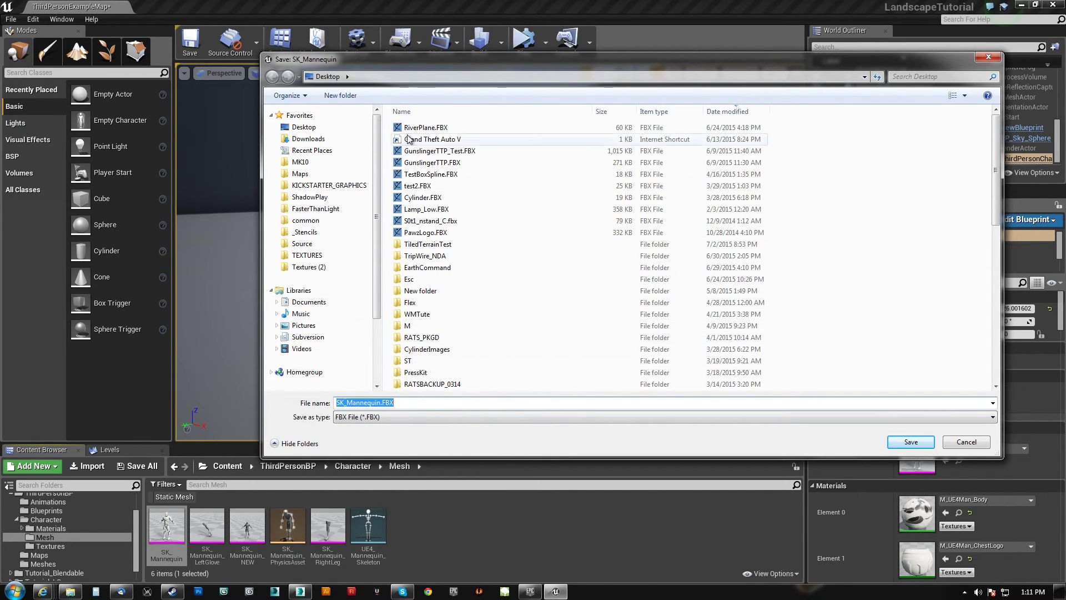
pyautogui.click(927, 442)
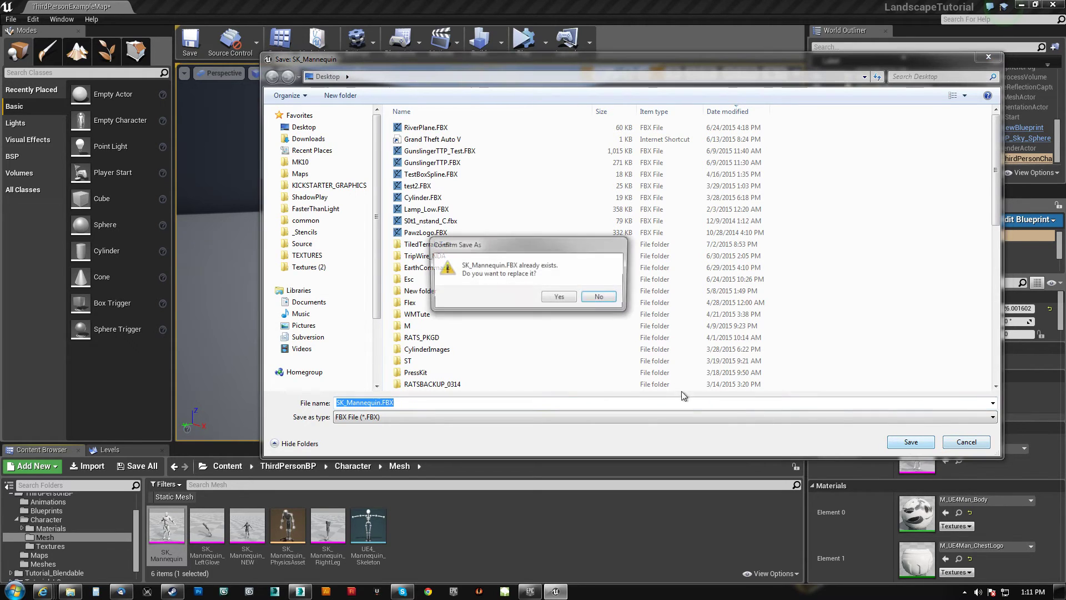
pyautogui.click(565, 300)
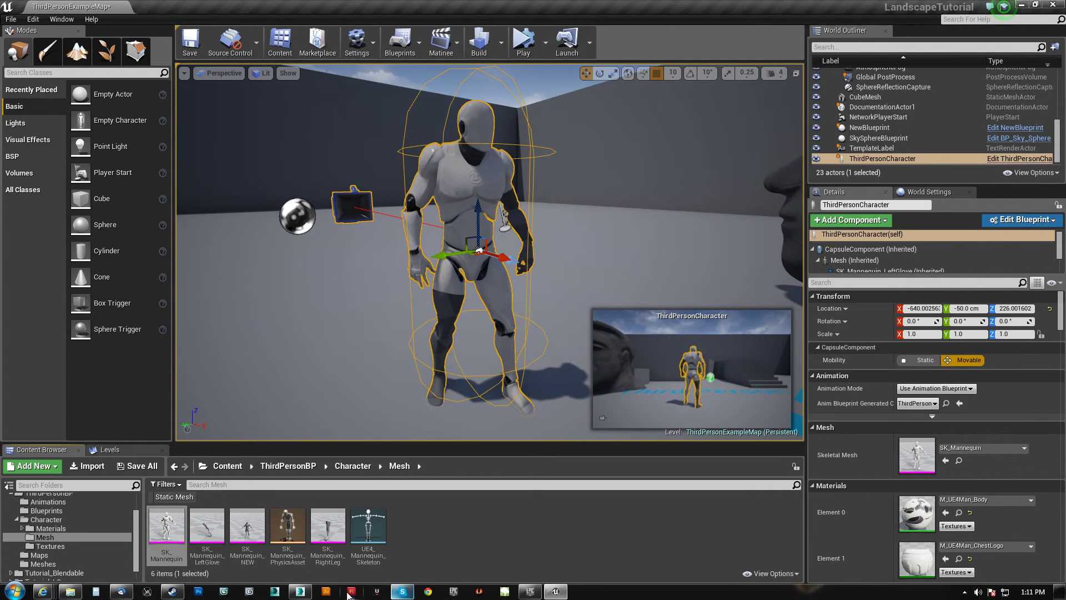
# Switch to 3ds Max and review the system unit setup, accepting 1 unit = 1.0 centimeters
pyautogui.click(309, 592)
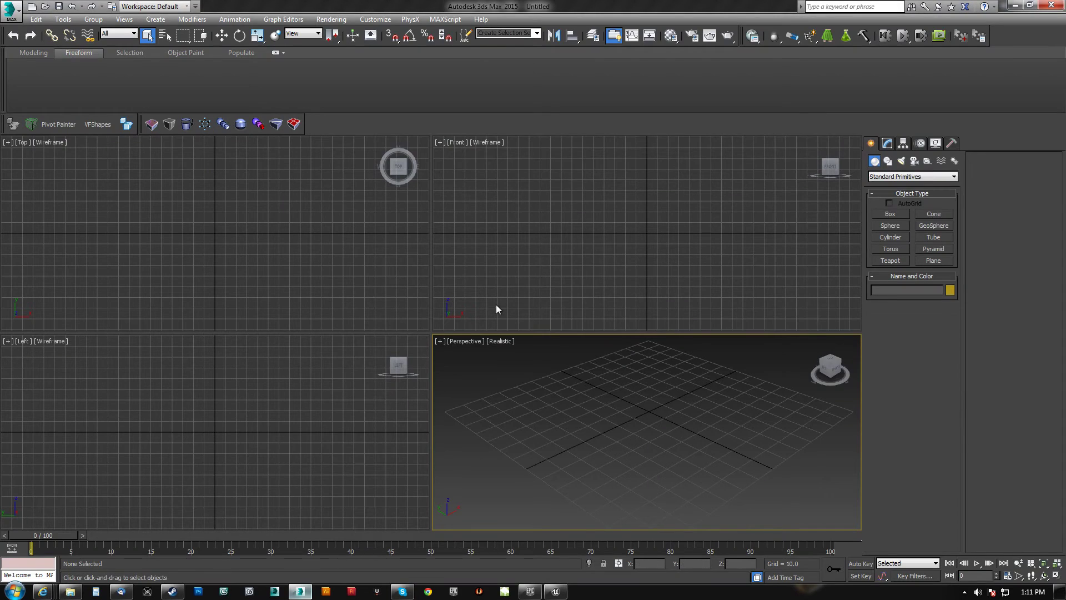
pyautogui.click(391, 20)
pyautogui.click(389, 165)
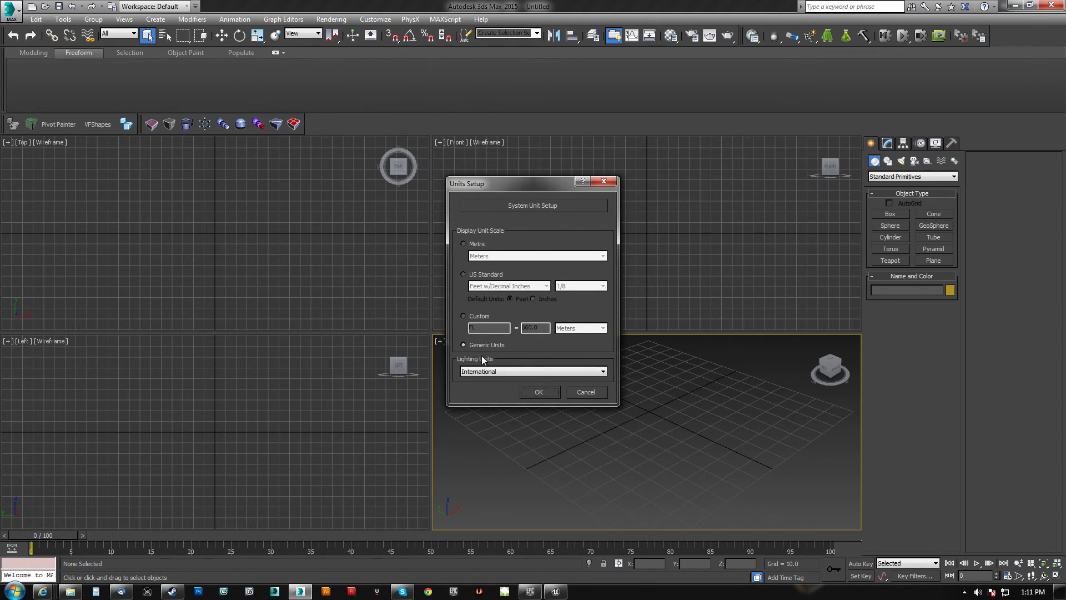
pyautogui.click(533, 207)
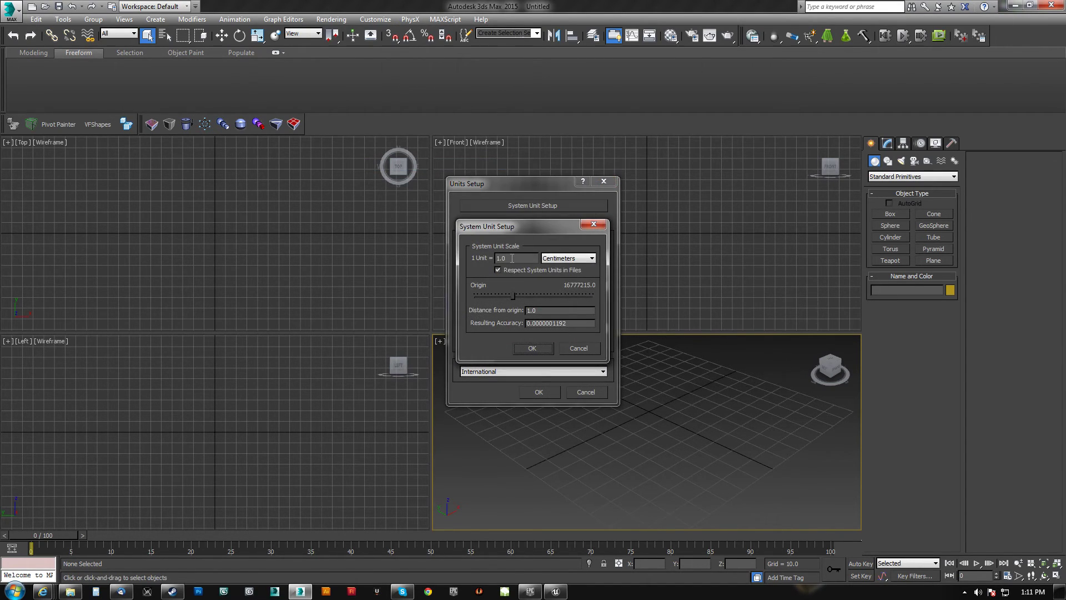
pyautogui.click(532, 348)
pyautogui.click(539, 392)
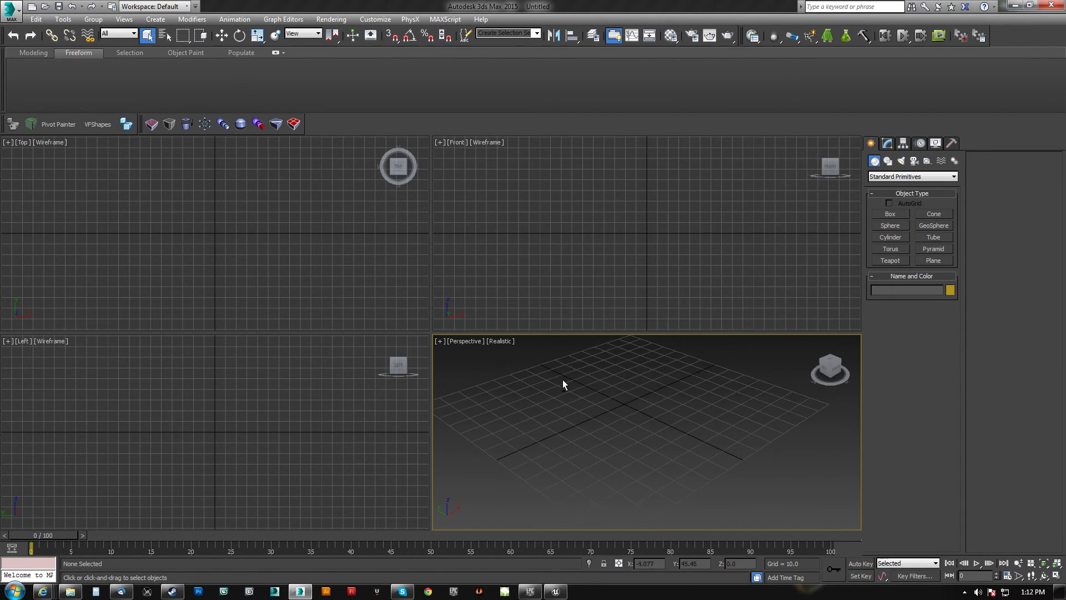
# Maximize the Perspective viewport
pyautogui.hotkey('alt', 'w')
pyautogui.scroll(-3, 503, 368)
pyautogui.moveTo(514, 382); pyautogui.dragTo(532, 398, button='middle')
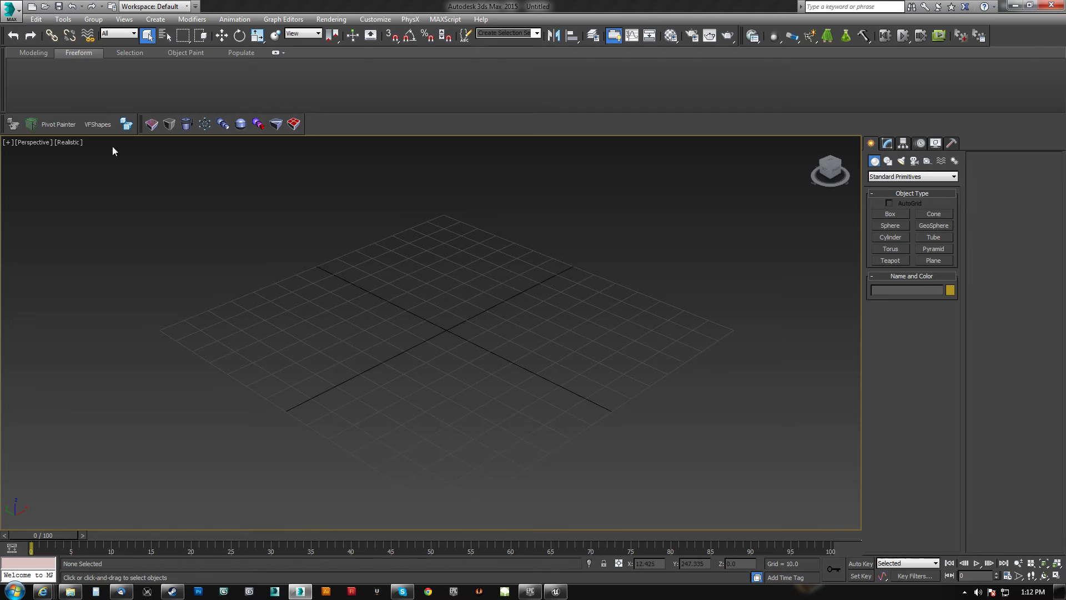
# Import SK_Mannequin.FBX from the Desktop, keeping the FBX settings with bone conversion at Leave as bones
pyautogui.click(133, 124)
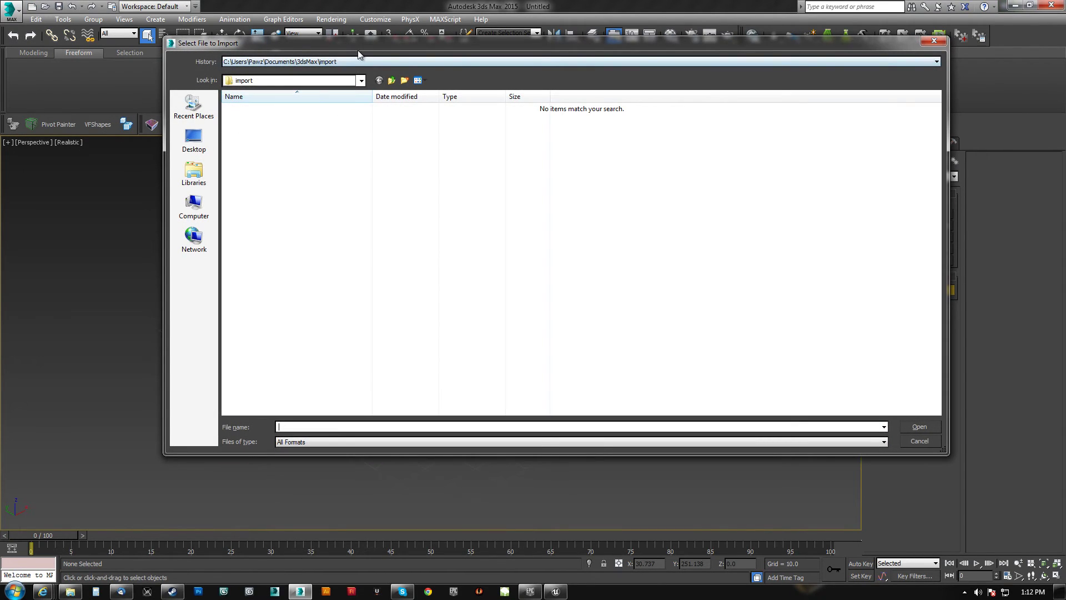
pyautogui.click(193, 139)
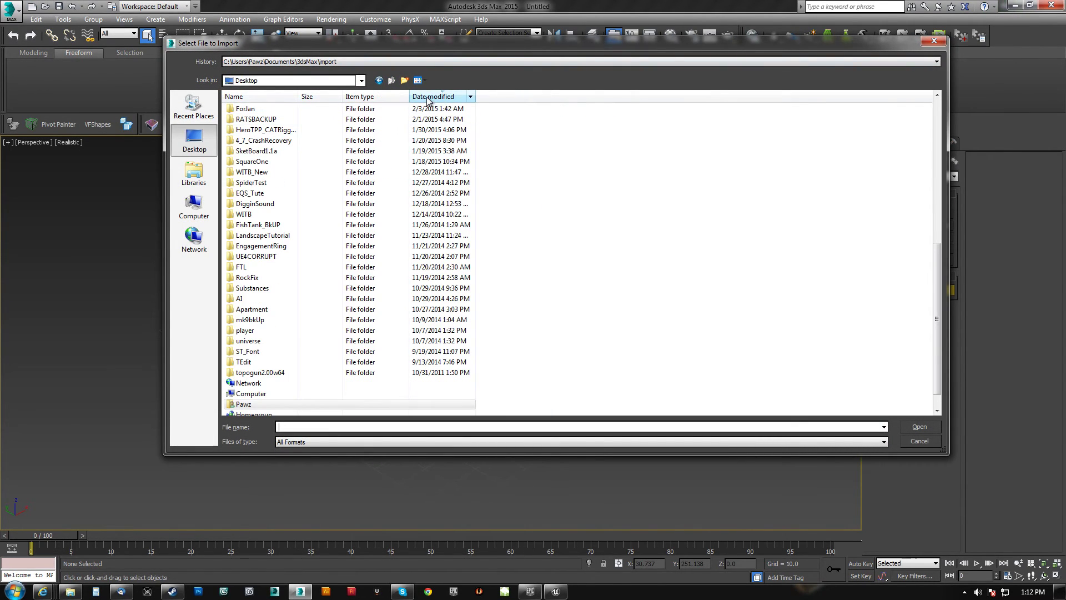
pyautogui.scroll(9, 947, 256)
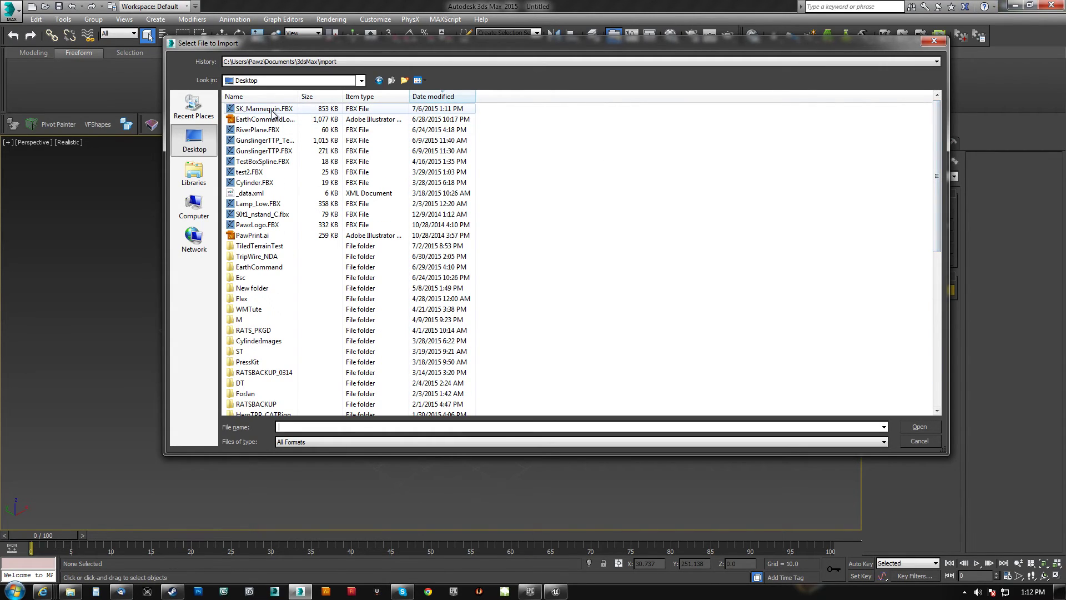
pyautogui.doubleClick(269, 108)
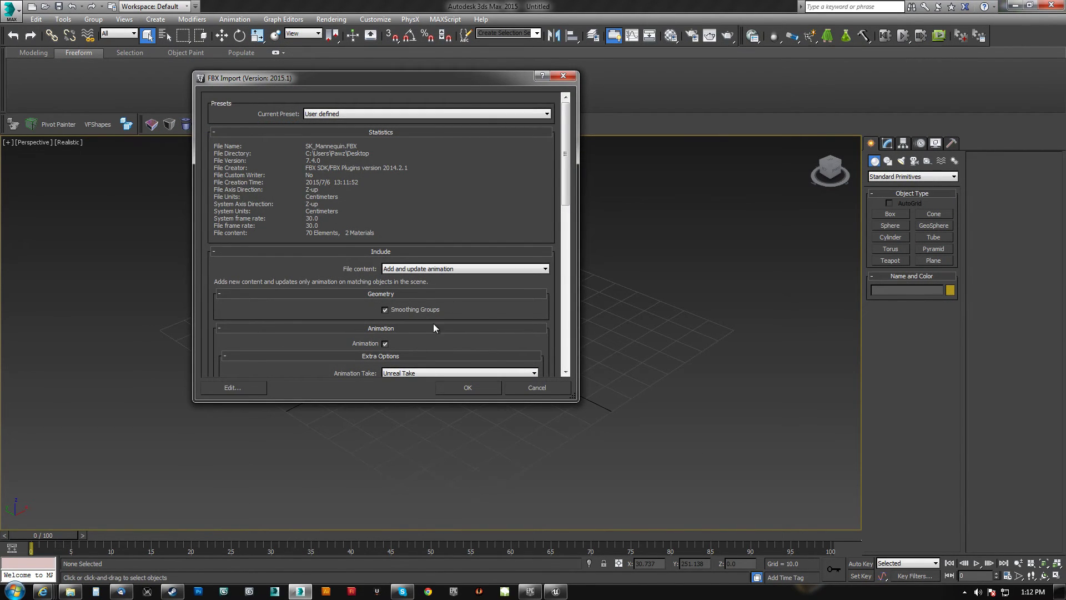
pyautogui.moveTo(568, 165); pyautogui.dragTo(568, 238)
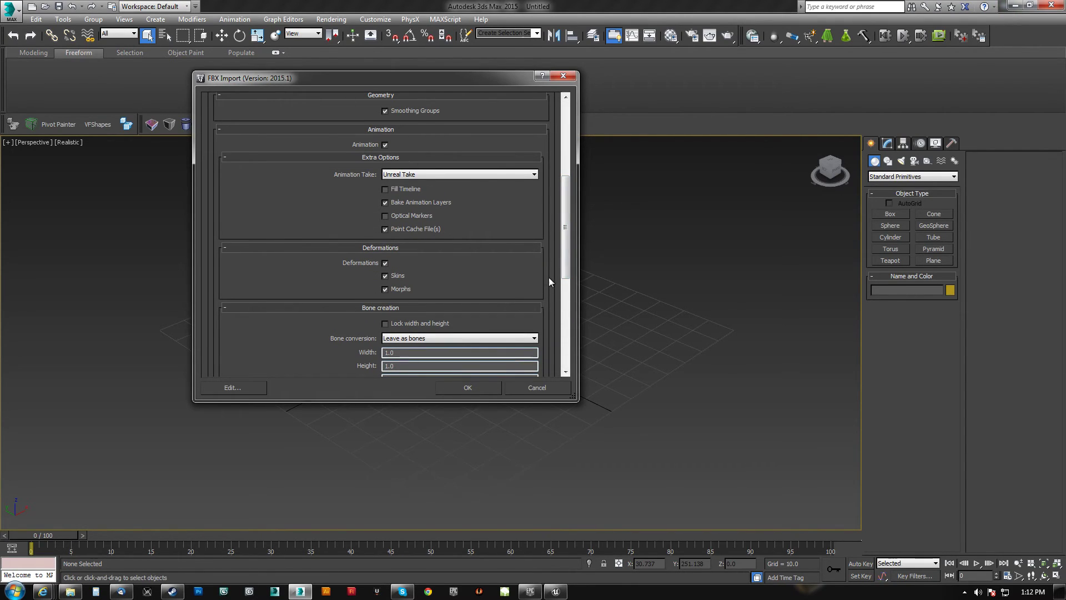
pyautogui.moveTo(565, 196); pyautogui.dragTo(557, 229)
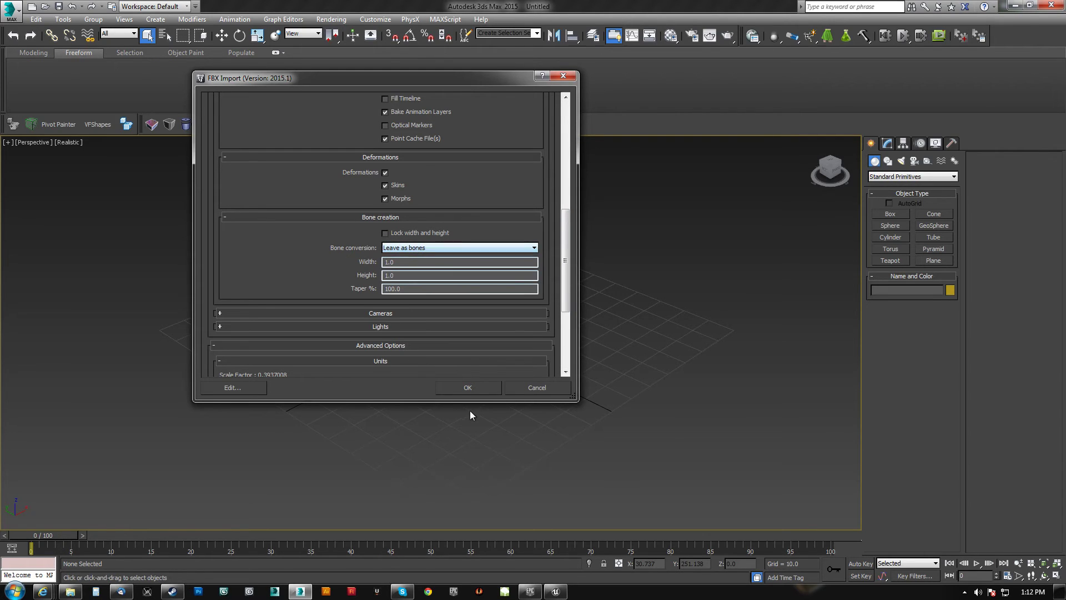
pyautogui.click(474, 389)
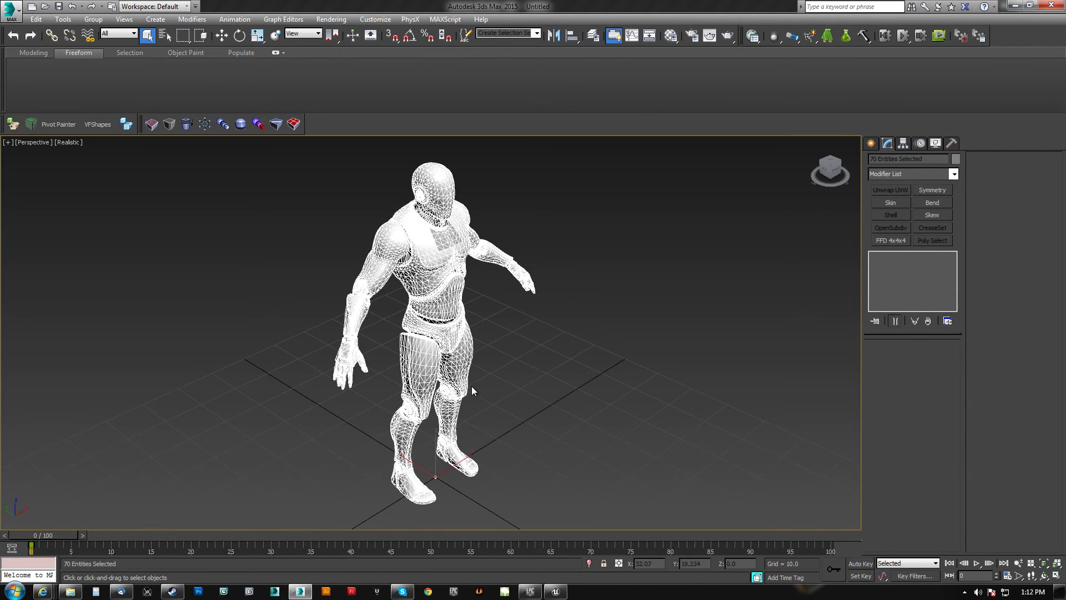
# Scale the SK_Mannequin dummy at the origin between the feet to 100 on the X, Y and Z axes
pyautogui.moveTo(471, 386); pyautogui.dragTo(409, 323, button='middle')
pyautogui.scroll(8, 402, 382)
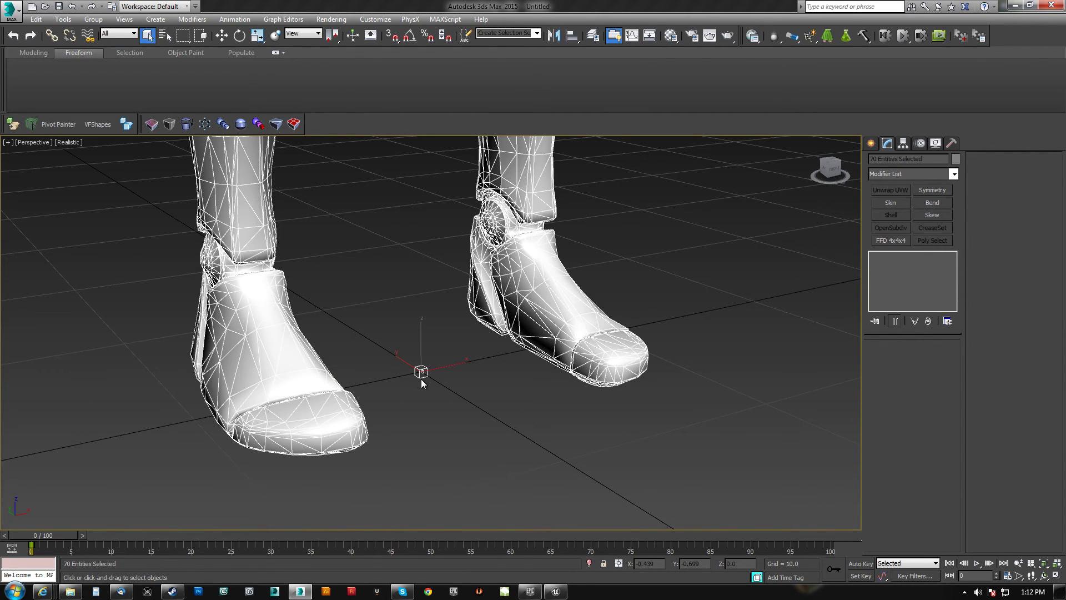
pyautogui.click(420, 374)
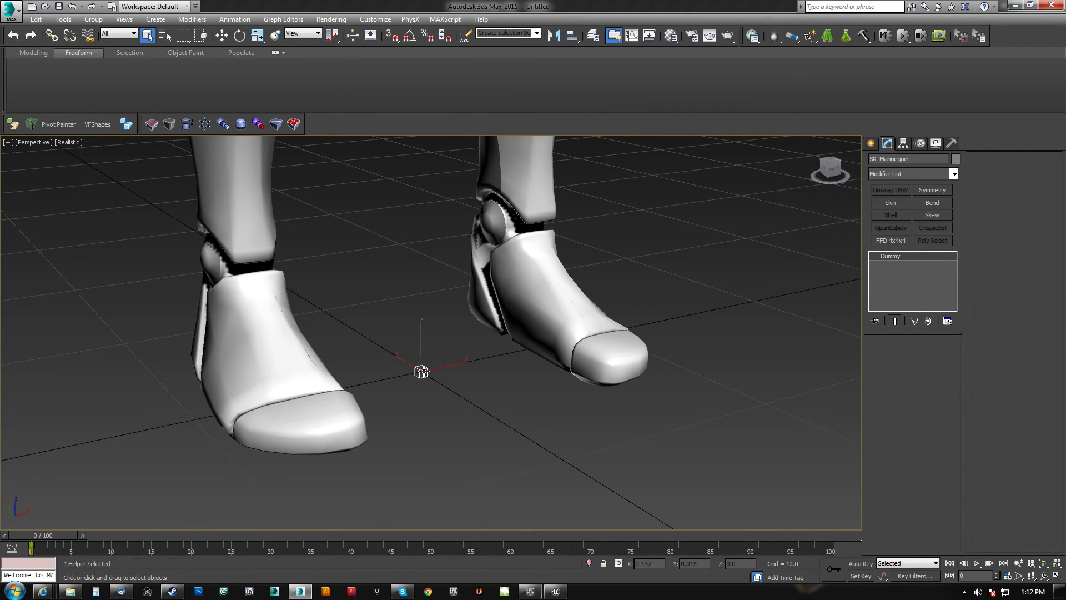
pyautogui.press('r')
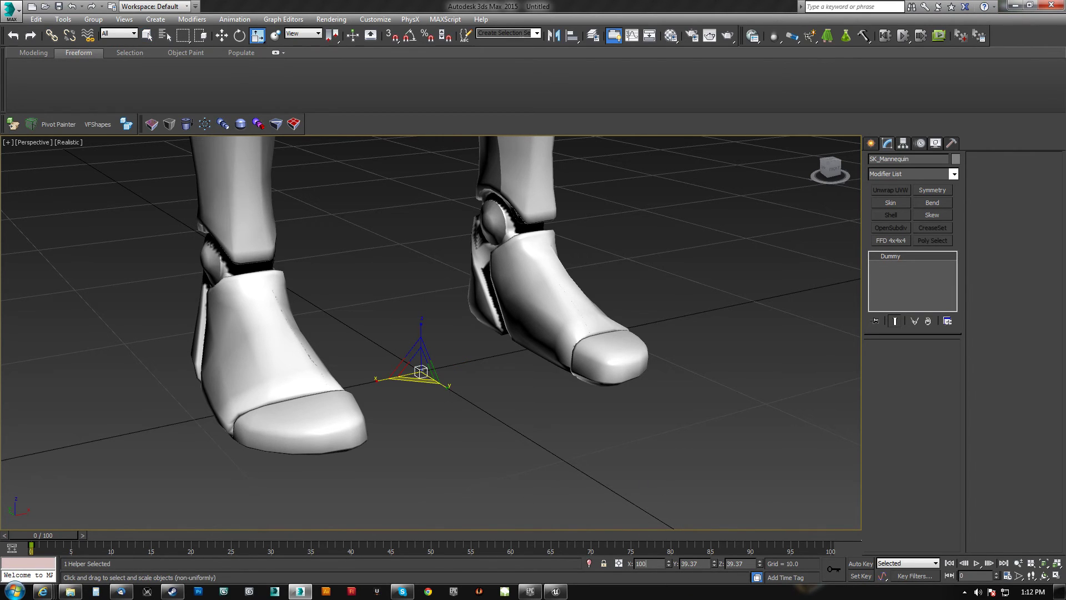
pyautogui.press('Tab')
pyautogui.press('Tab')
pyautogui.write('100')
pyautogui.press('Return')
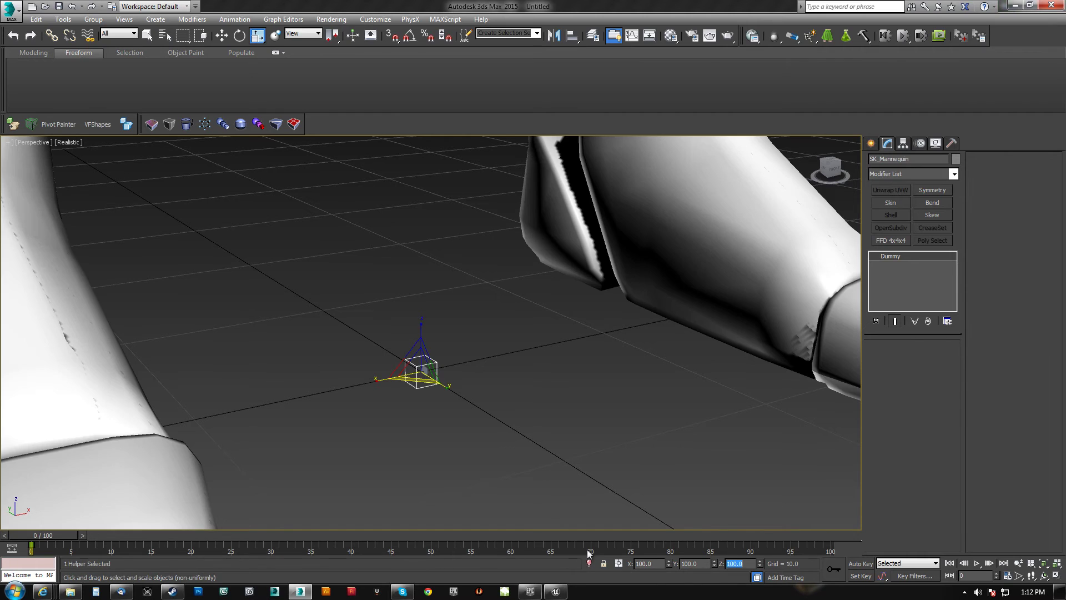
# Examine the rescaled dummy up close and in relation to the mannequin's feet and legs
pyautogui.scroll(-4, 625, 390)
pyautogui.moveTo(625, 391); pyautogui.dragTo(545, 345, button='middle')
pyautogui.press('z')
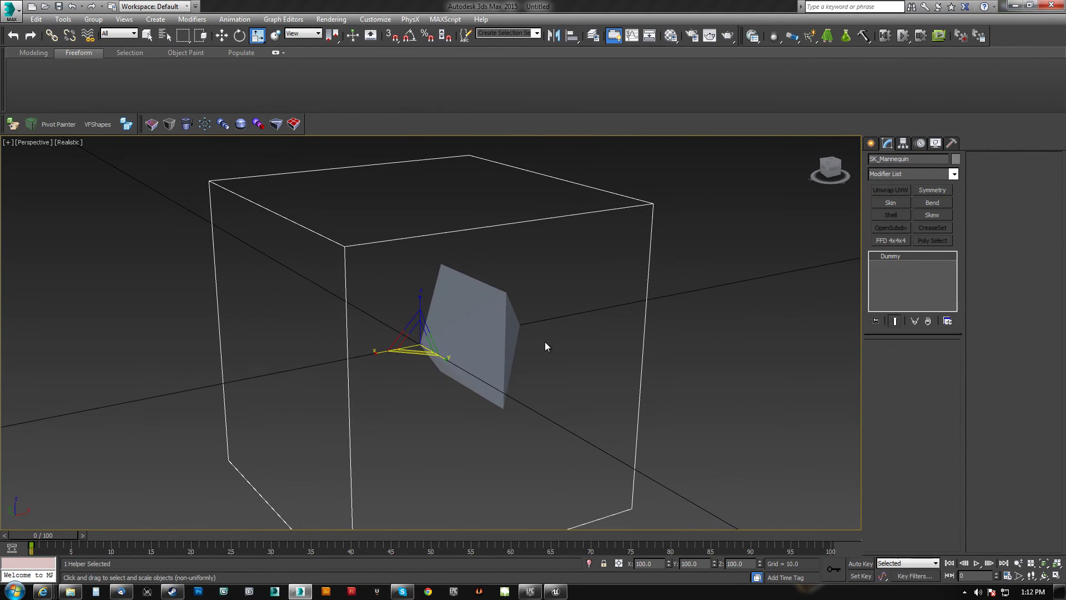
pyautogui.scroll(-5, 537, 346)
pyautogui.scroll(-5, 527, 346)
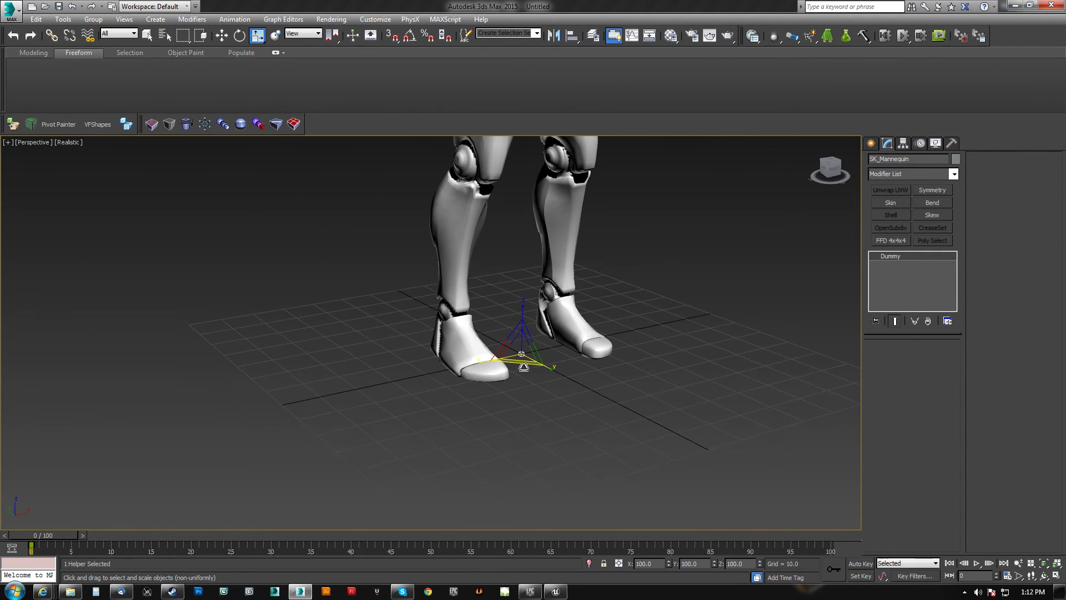
pyautogui.scroll(6, 521, 352)
pyautogui.press('r')
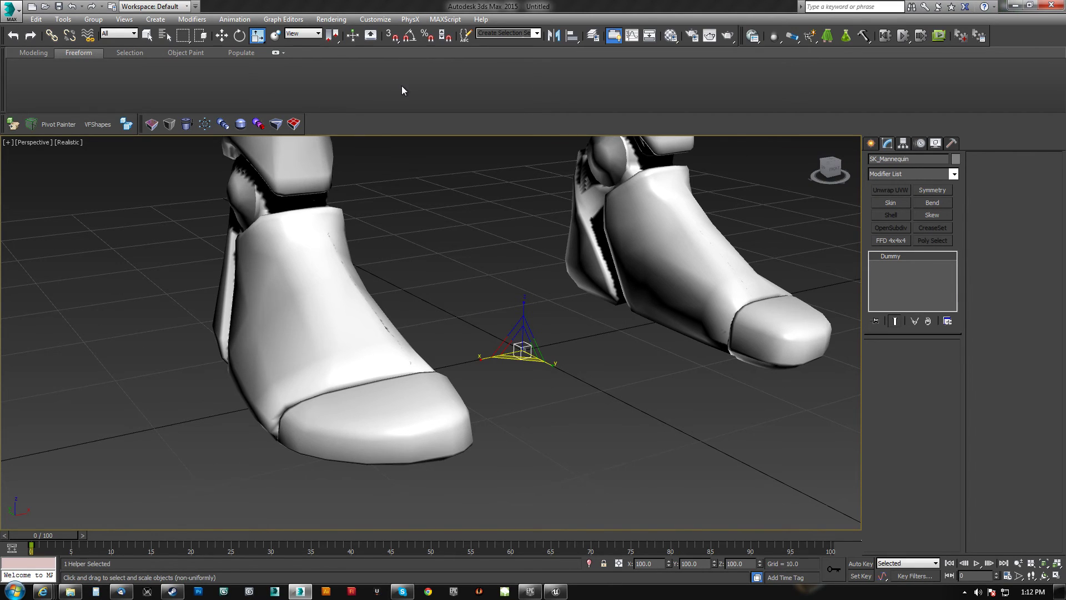
# Pick the top-level SK_Mannequin dummy from the scene object hierarchy and delete it
pyautogui.press('h')
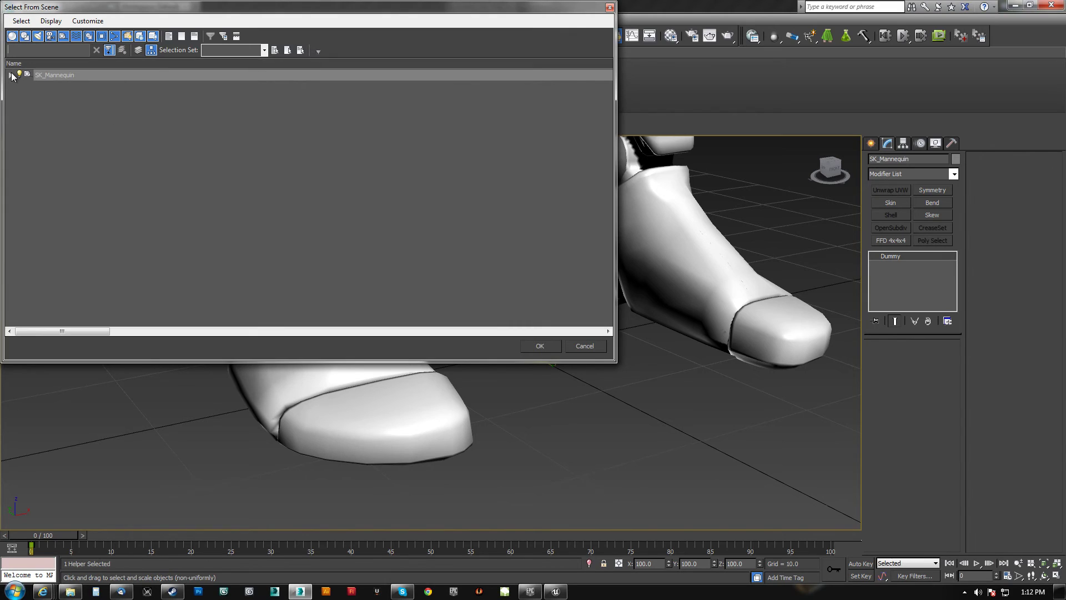
pyautogui.click(10, 75)
pyautogui.click(51, 86)
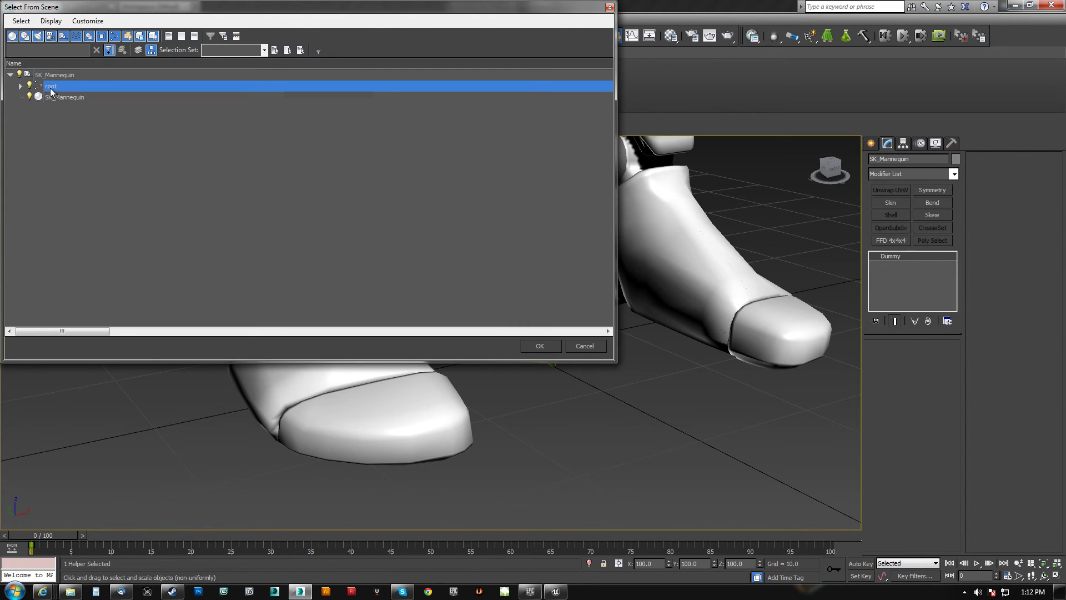
pyautogui.doubleClick(51, 76)
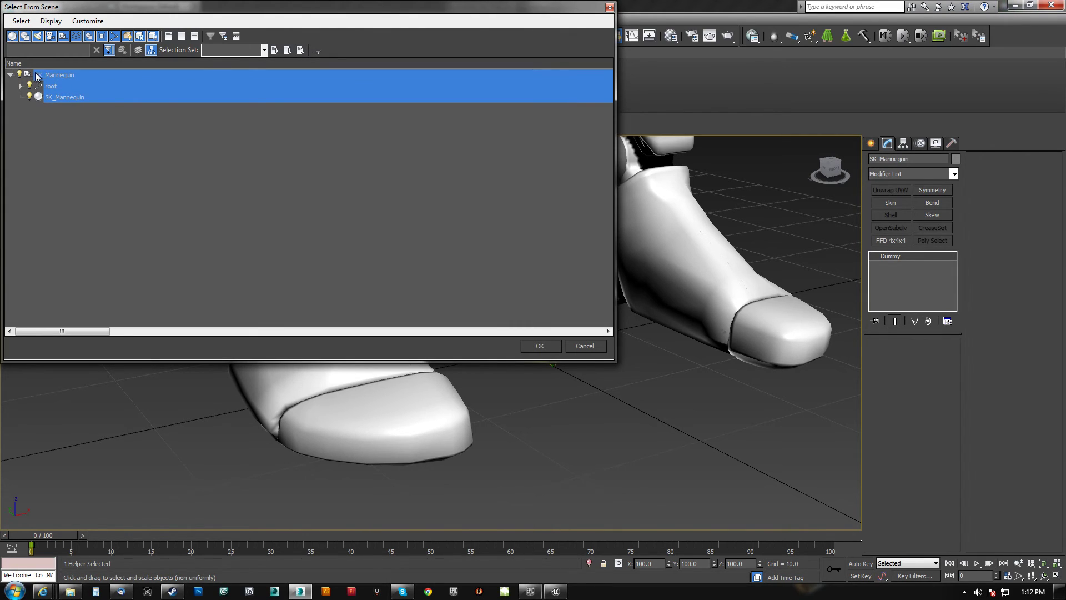
pyautogui.click(22, 21)
pyautogui.click(59, 191)
pyautogui.click(62, 195)
pyautogui.click(72, 77)
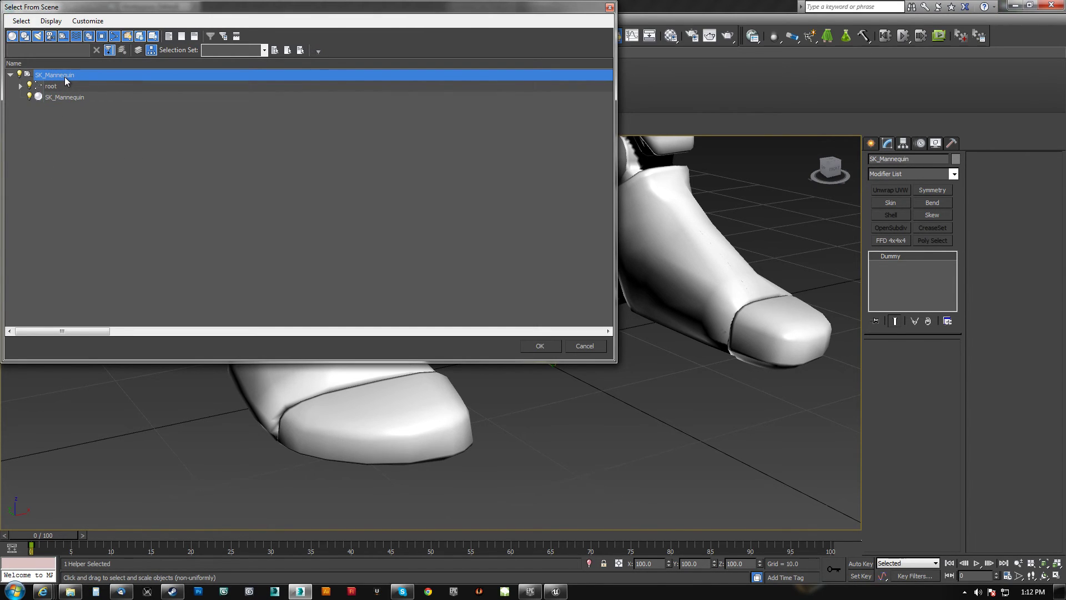
pyautogui.press('Return')
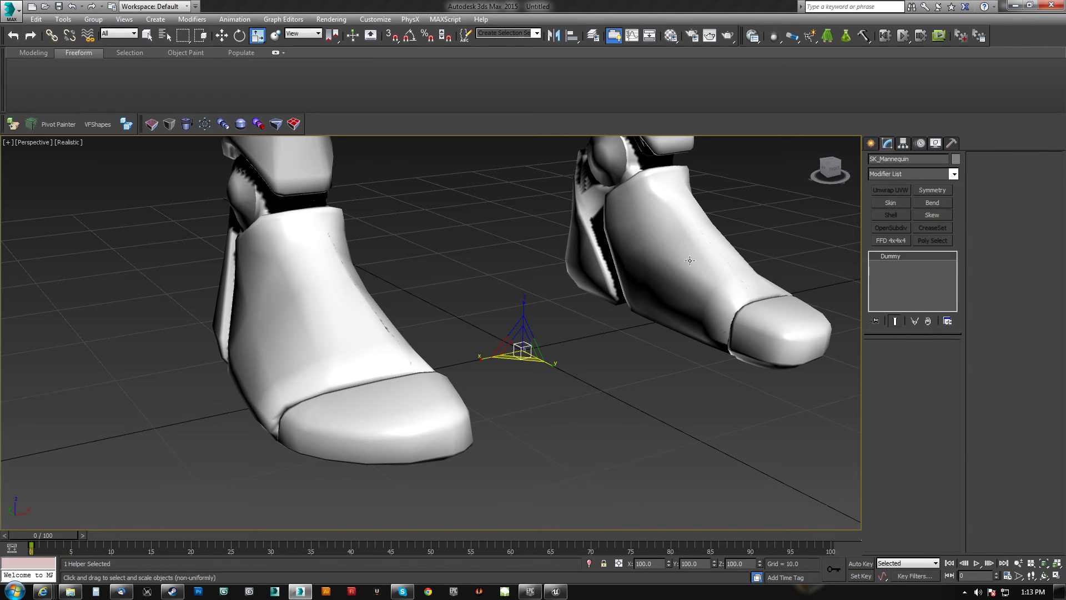
pyautogui.moveTo(628, 261); pyautogui.dragTo(449, 449, button='middle')
pyautogui.scroll(-5, 570, 286)
pyautogui.scroll(6, 442, 404)
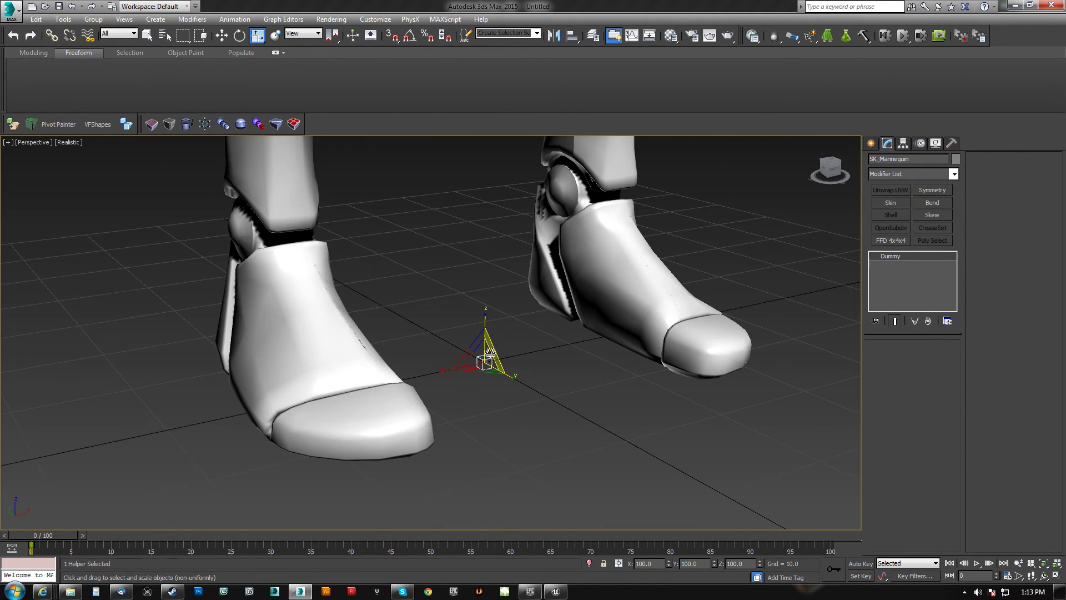
pyautogui.press('Delete')
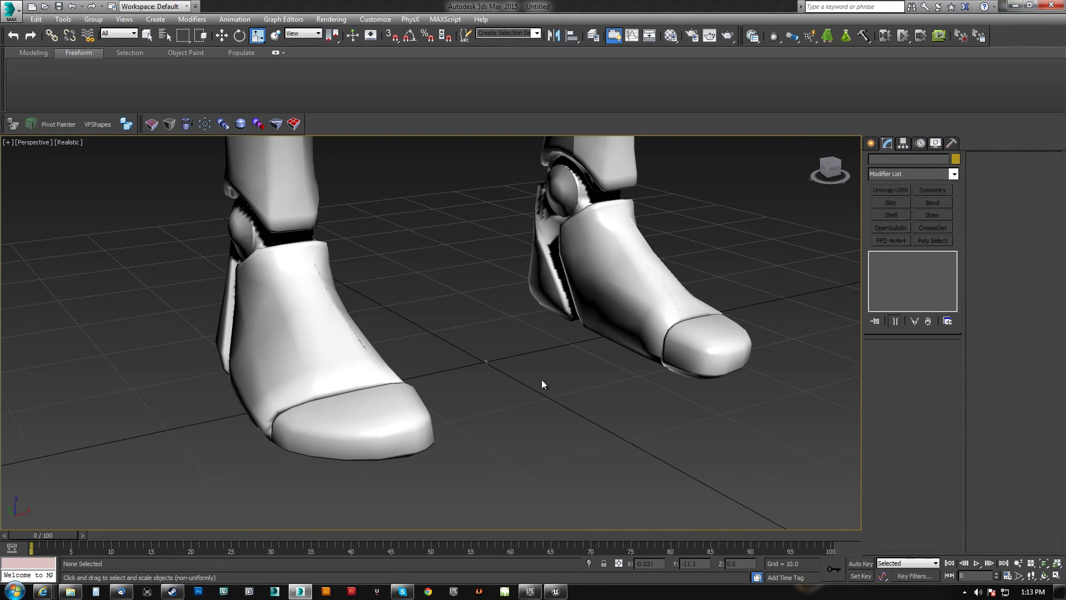
# Select the mannequin mesh and examine its whole body along with its Skin modifier
pyautogui.click(580, 254)
pyautogui.scroll(-6, 580, 254)
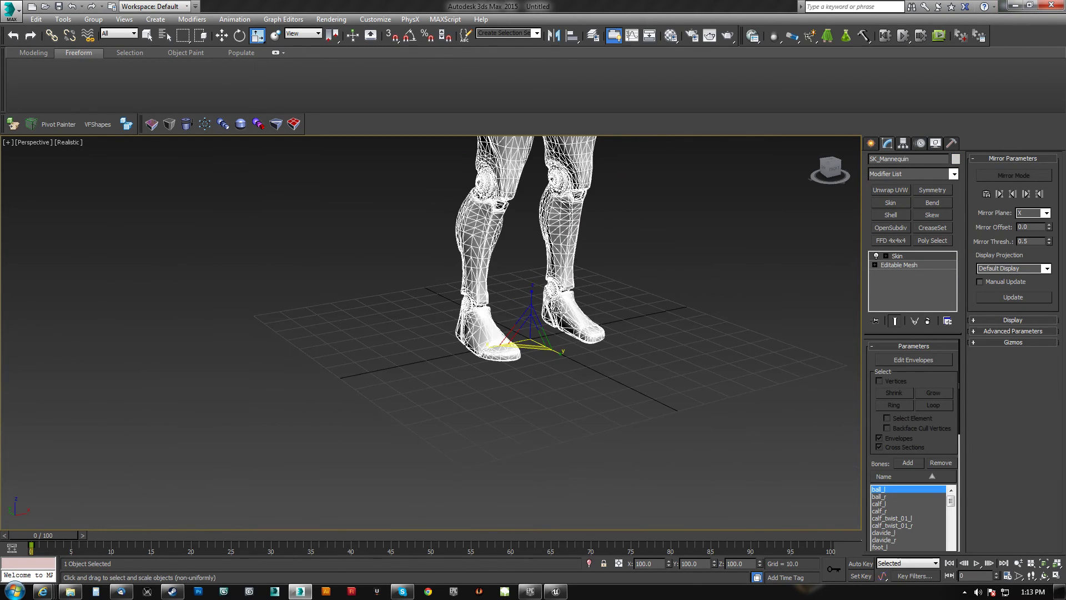
pyautogui.scroll(3, 532, 232)
pyautogui.moveTo(532, 232); pyautogui.dragTo(513, 339, button='middle')
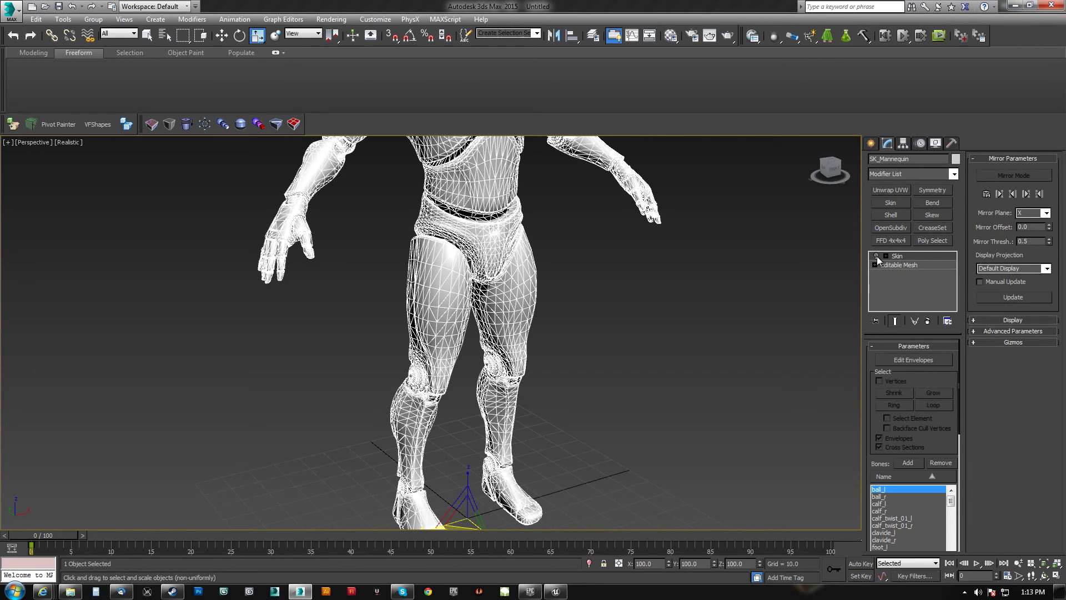
pyautogui.moveTo(648, 293); pyautogui.dragTo(568, 299, button='middle')
pyautogui.scroll(-3, 578, 264)
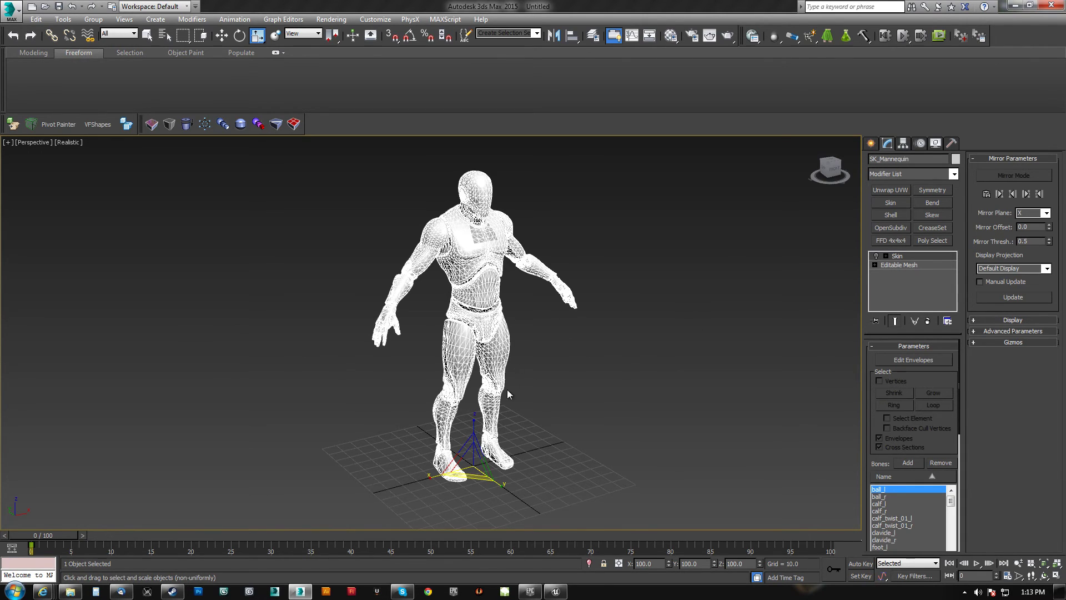
pyautogui.moveTo(609, 303)
pyautogui.mouseDown(button='middle')
pyautogui.moveTo(628, 289)
pyautogui.moveTo(627, 297)
pyautogui.mouseUp(button='middle')
# Select all scene objects and export them to the Desktop as SK_Mannequin_NEW.FBX, accepting the current FBX export settings
pyautogui.hotkey('ctrl', 'a')
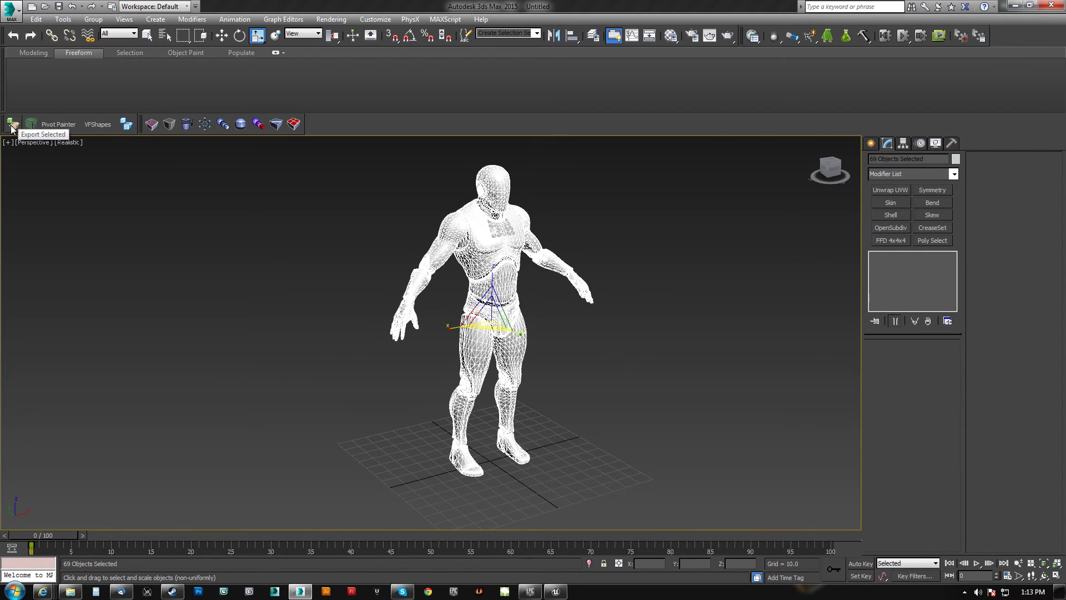
pyautogui.click(12, 125)
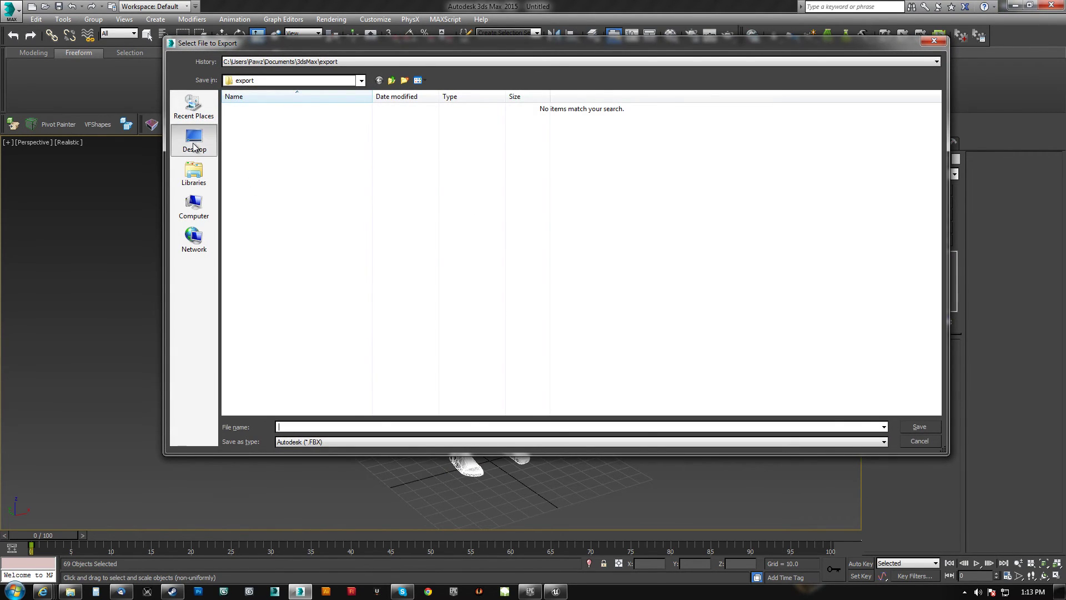
pyautogui.click(194, 146)
pyautogui.click(271, 109)
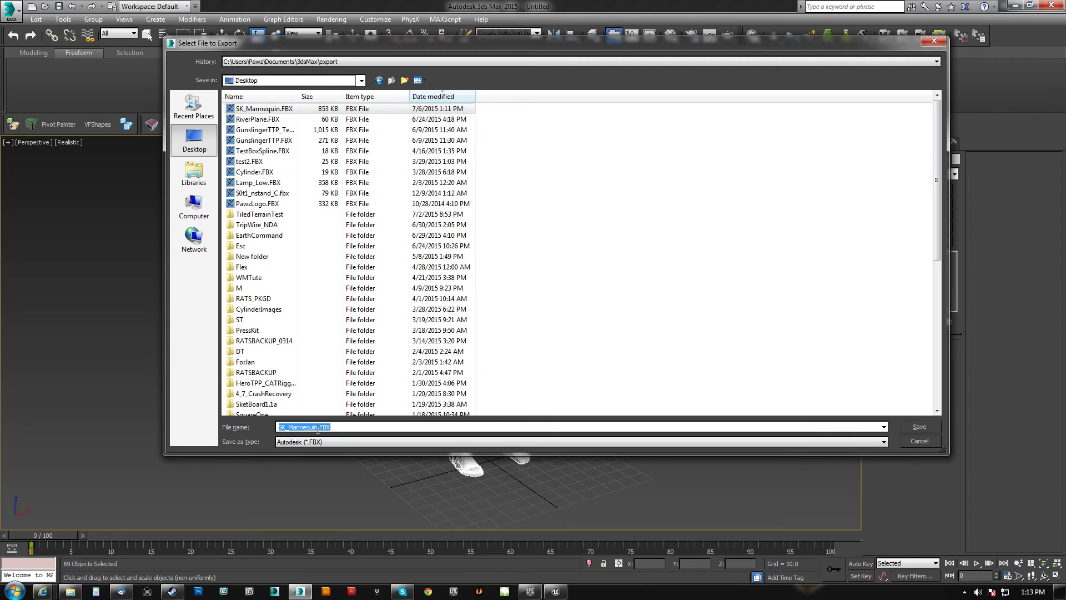
pyautogui.write('_NEW')
pyautogui.click(924, 426)
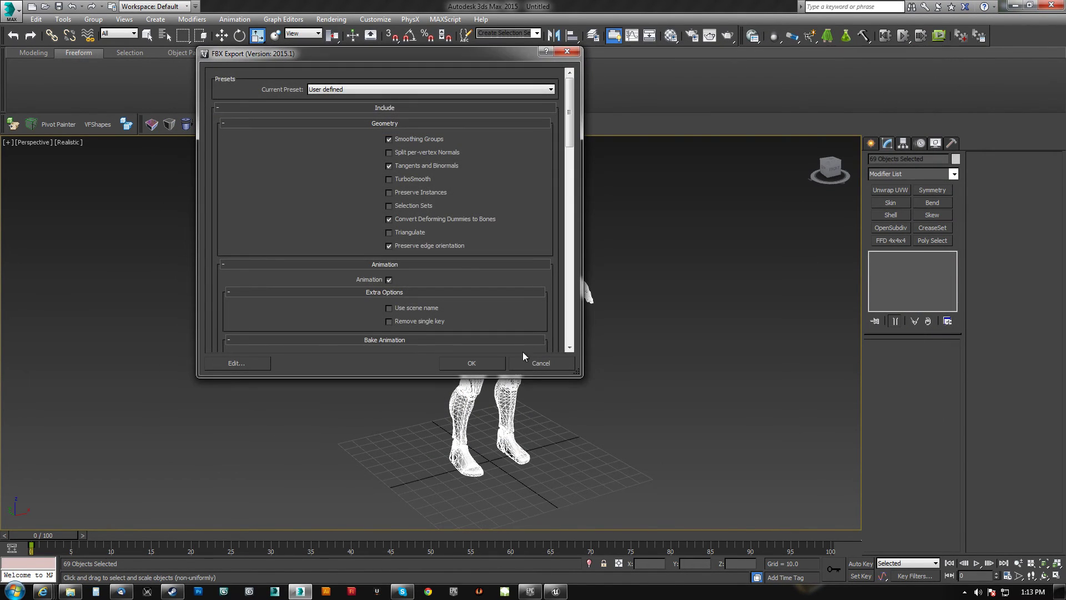
pyautogui.click(465, 361)
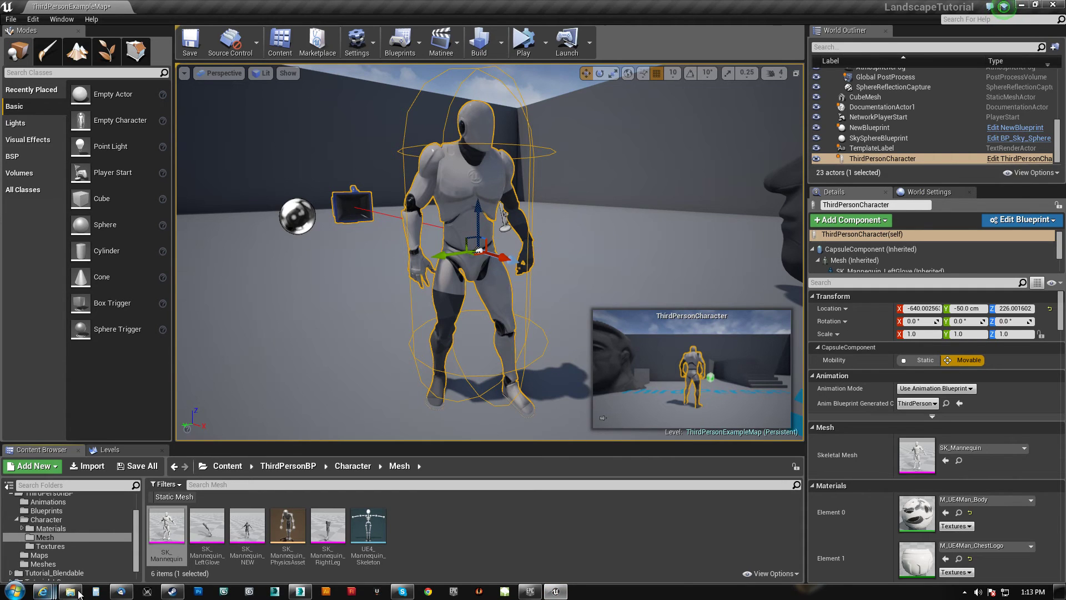
# Bring SK_Mannequin_NEW.FBX from the Desktop into Unreal's Character/Mesh folder, agreeing to overwrite the existing asset
pyautogui.click(71, 591)
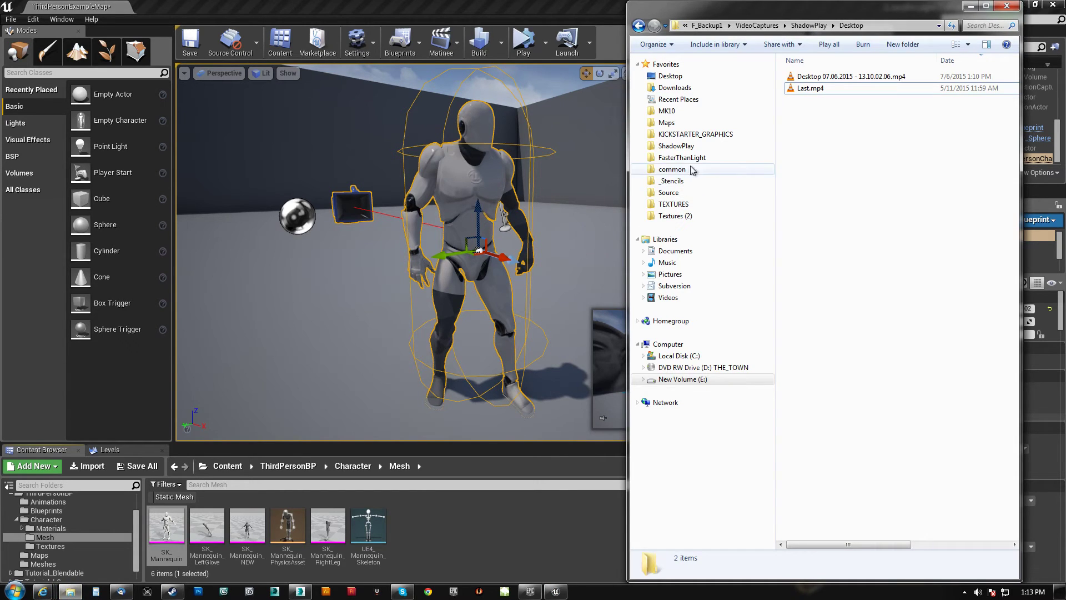
pyautogui.click(670, 76)
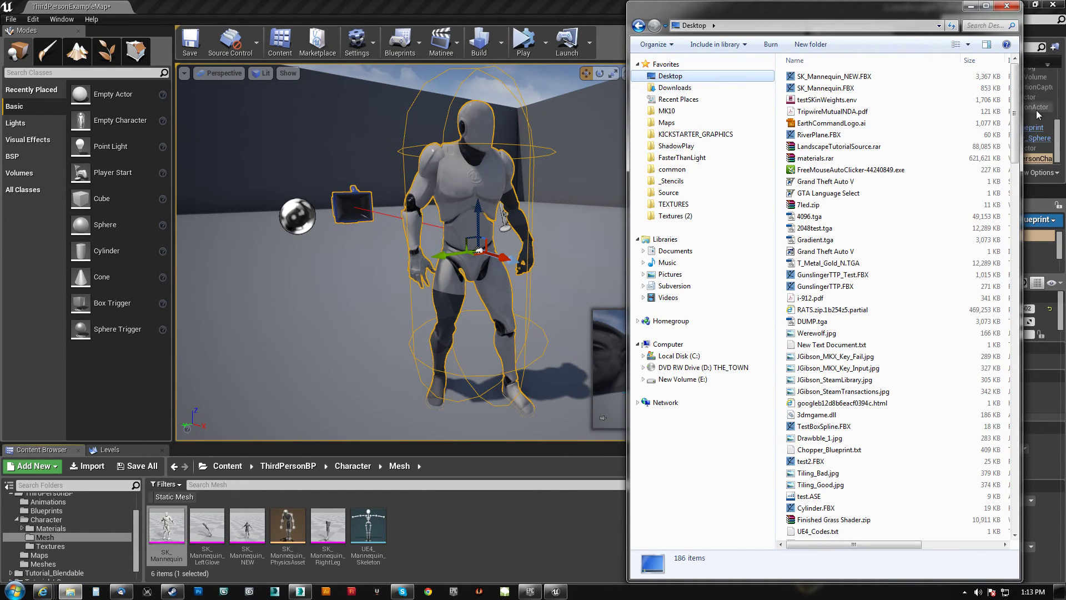
pyautogui.click(823, 80)
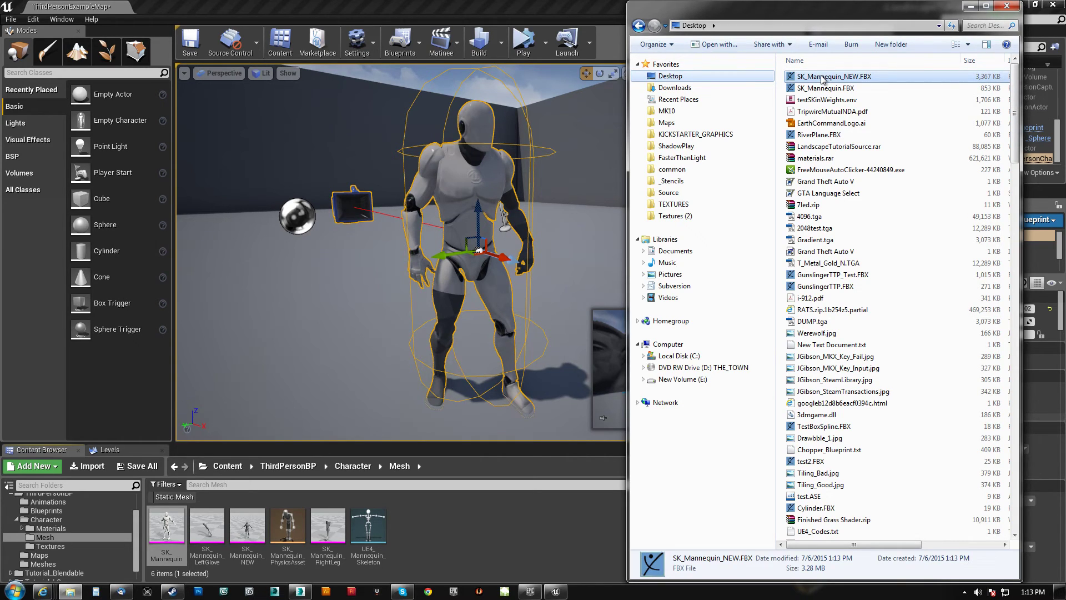
pyautogui.moveTo(822, 80); pyautogui.dragTo(519, 554)
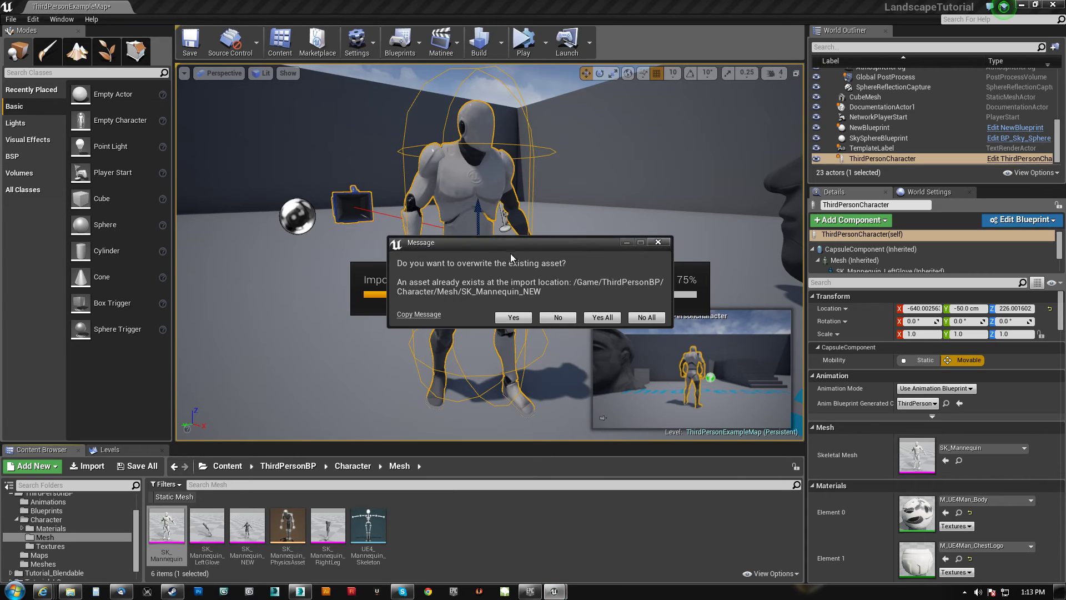
pyautogui.click(527, 318)
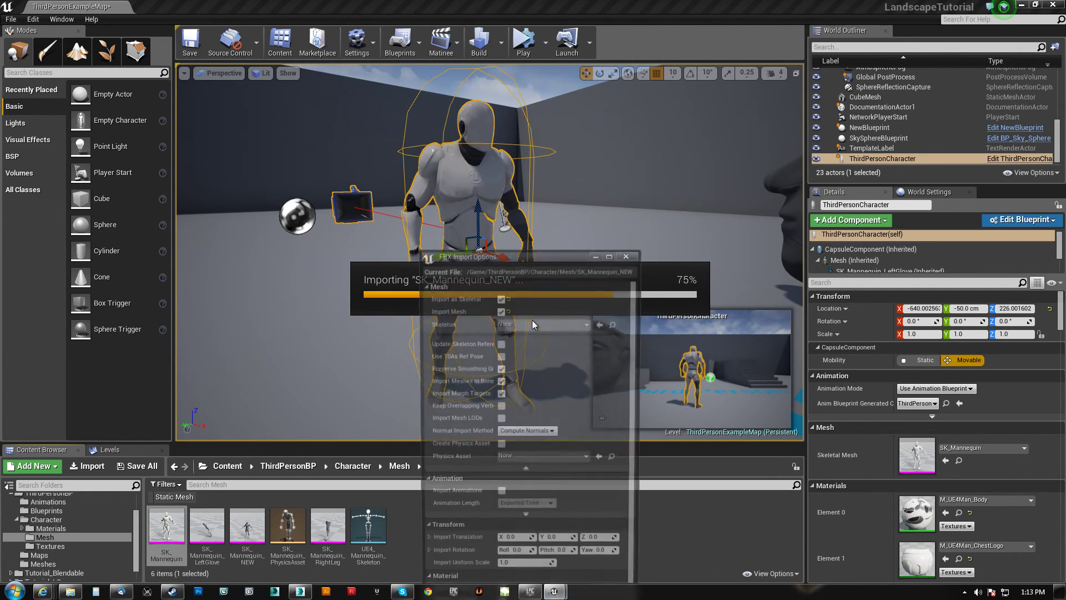
# Assign UE4_Mannequin_Skeleton as the skeleton, review the remaining FBX import options and import the skeletal mesh
pyautogui.moveTo(538, 251); pyautogui.dragTo(620, 73)
pyautogui.click(591, 138)
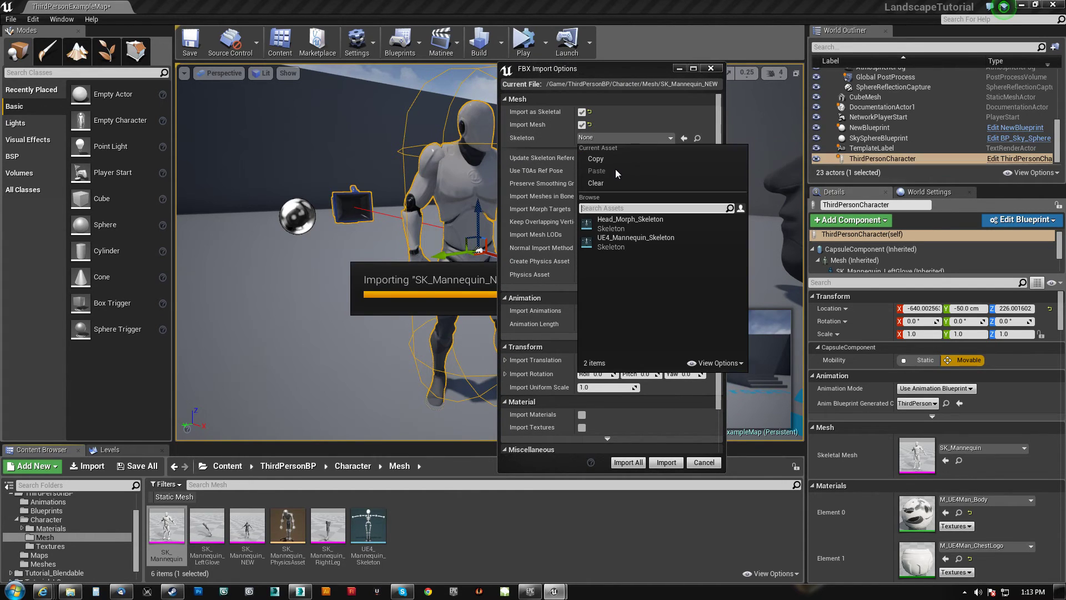
pyautogui.click(634, 237)
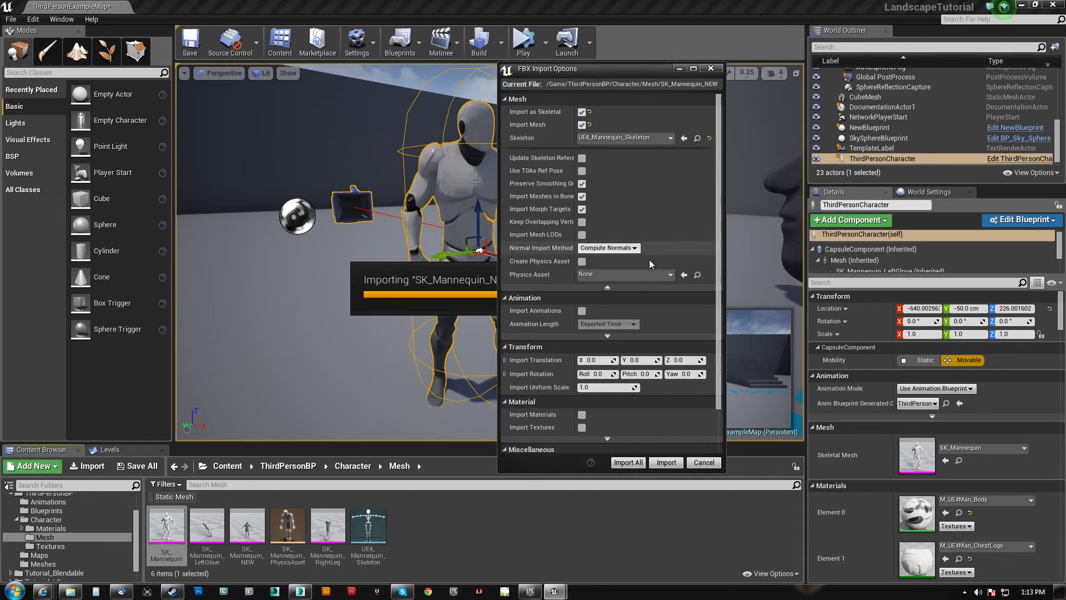
pyautogui.click(582, 210)
pyautogui.moveTo(575, 195); pyautogui.dragTo(605, 196)
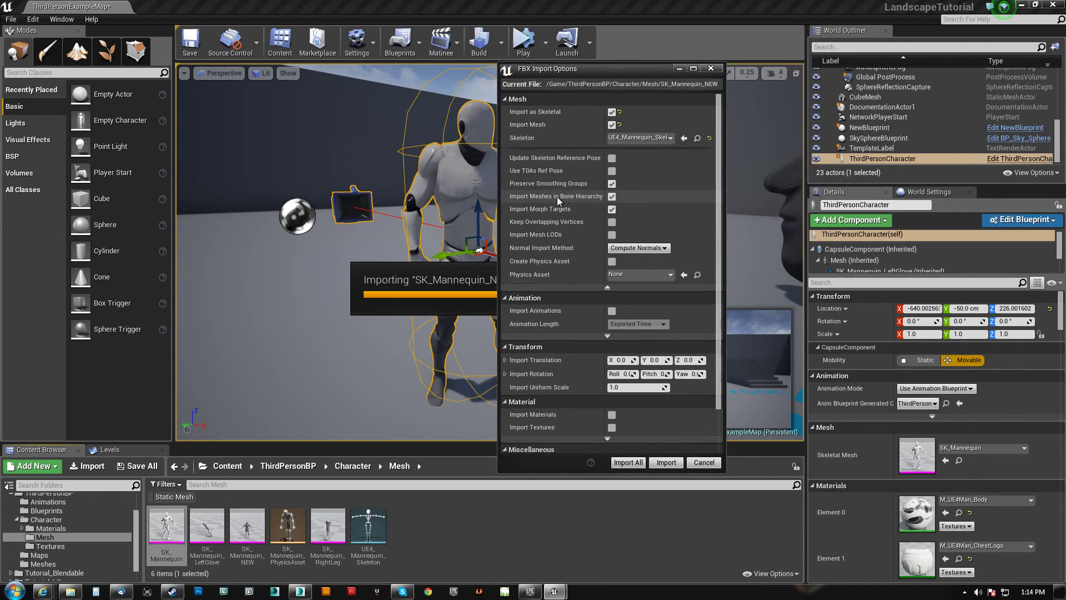
pyautogui.scroll(-2, 613, 386)
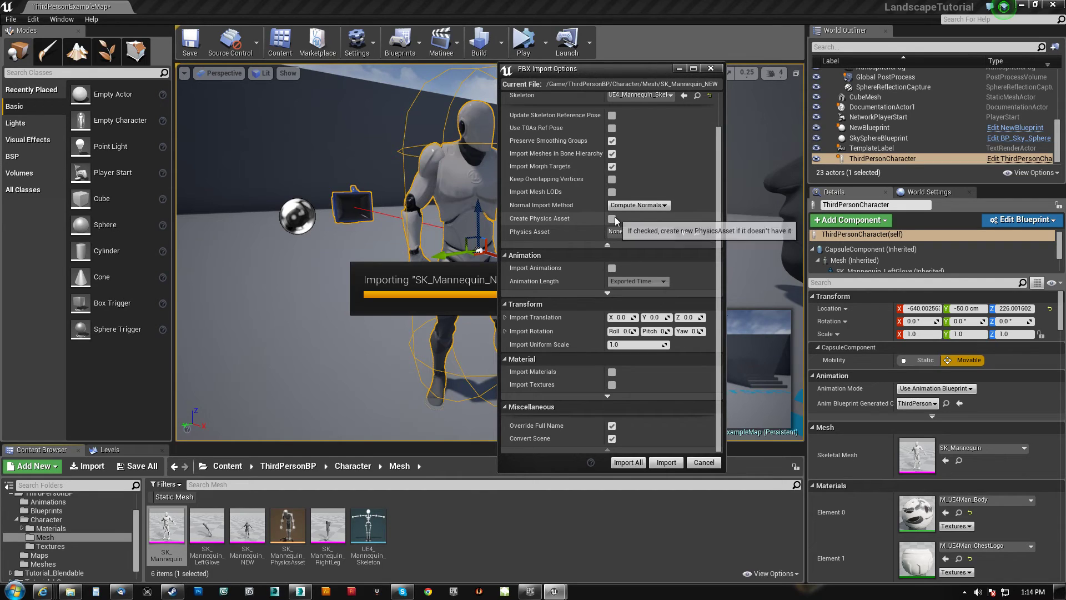
pyautogui.click(671, 461)
# Place SK_Mannequin_NEW in the level near the existing character, compare their sizes and delete the placed copy
pyautogui.moveTo(247, 525); pyautogui.dragTo(370, 372)
pyautogui.moveTo(370, 372); pyautogui.dragTo(422, 383, button='right')
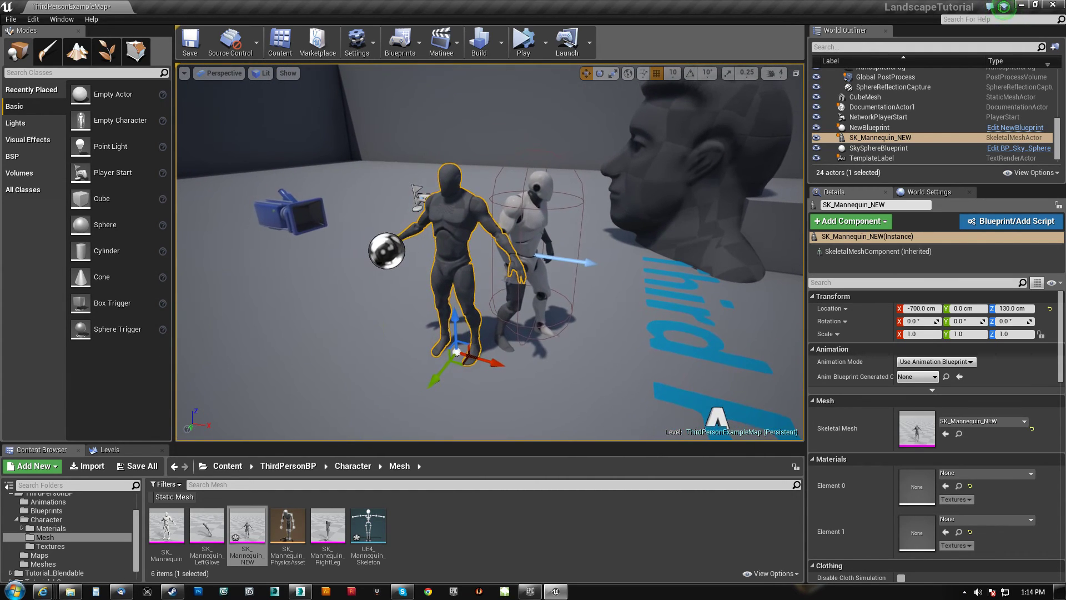
pyautogui.press('Delete')
# Switch to 3ds Max, clear the selection and select only the SK_Mannequin skinned mesh
pyautogui.click(305, 593)
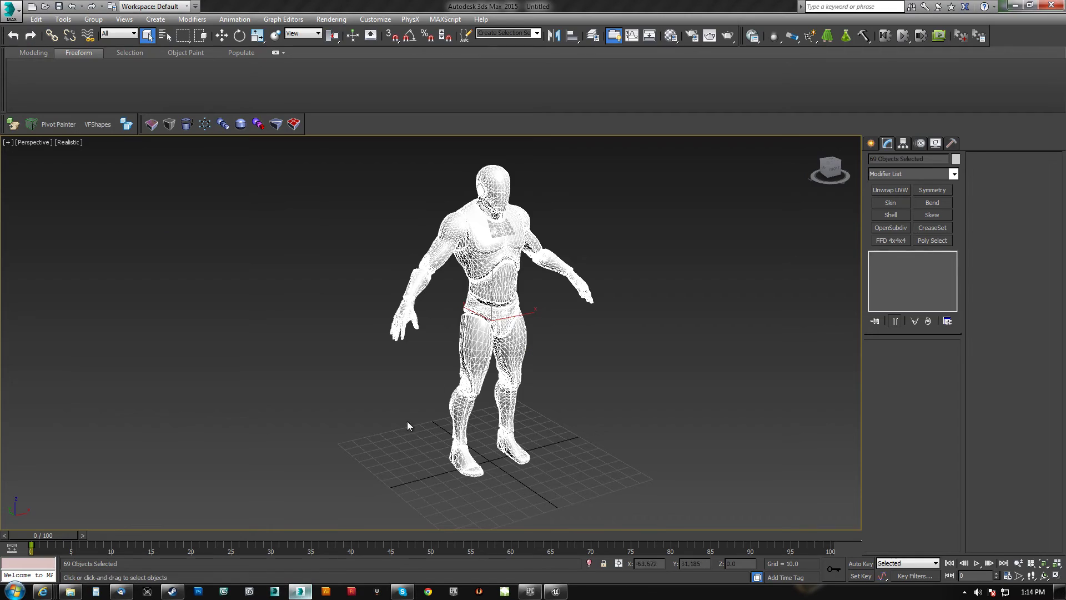
pyautogui.moveTo(491, 304); pyautogui.dragTo(446, 300, button='middle')
pyautogui.click(545, 298)
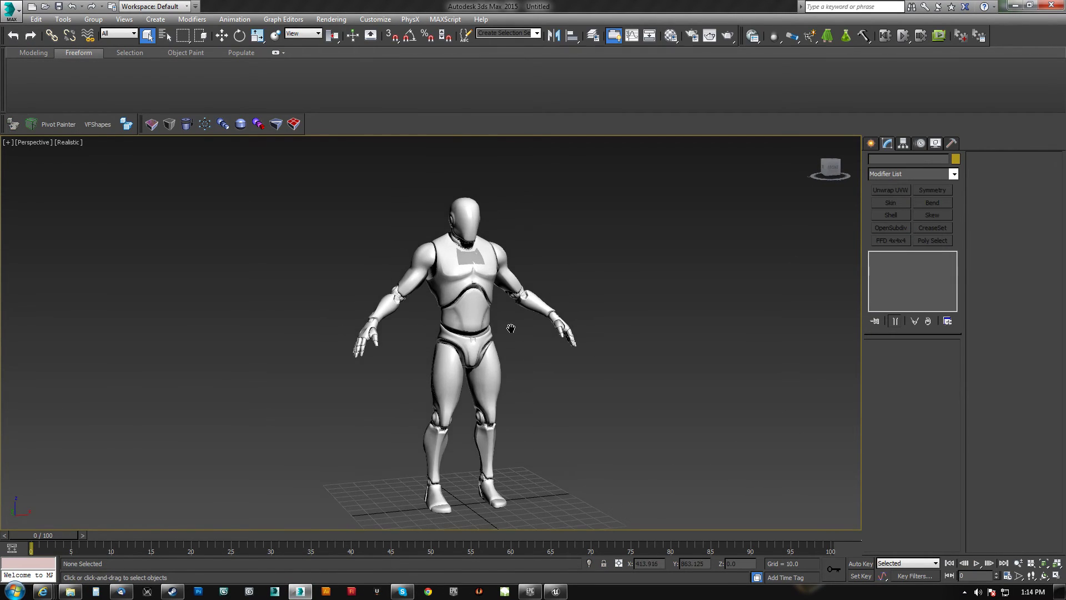
pyautogui.scroll(3, 497, 312)
pyautogui.click(496, 312)
pyautogui.scroll(2, 486, 311)
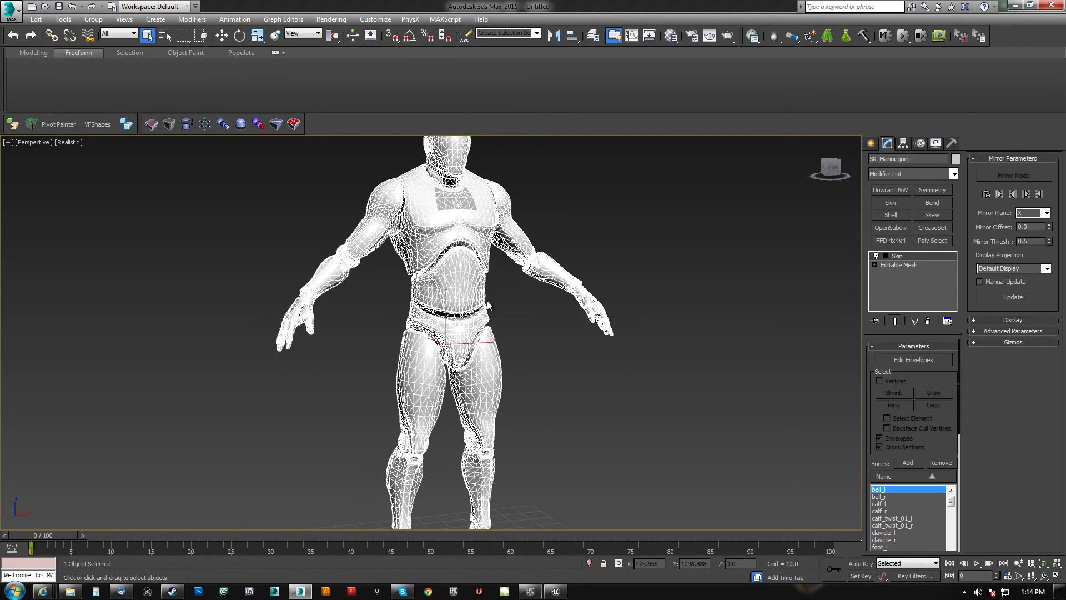
# Hide the SK_Mannequin mesh and select the spine_01 bone to inspect the bare skeleton
pyautogui.rightClick(520, 295)
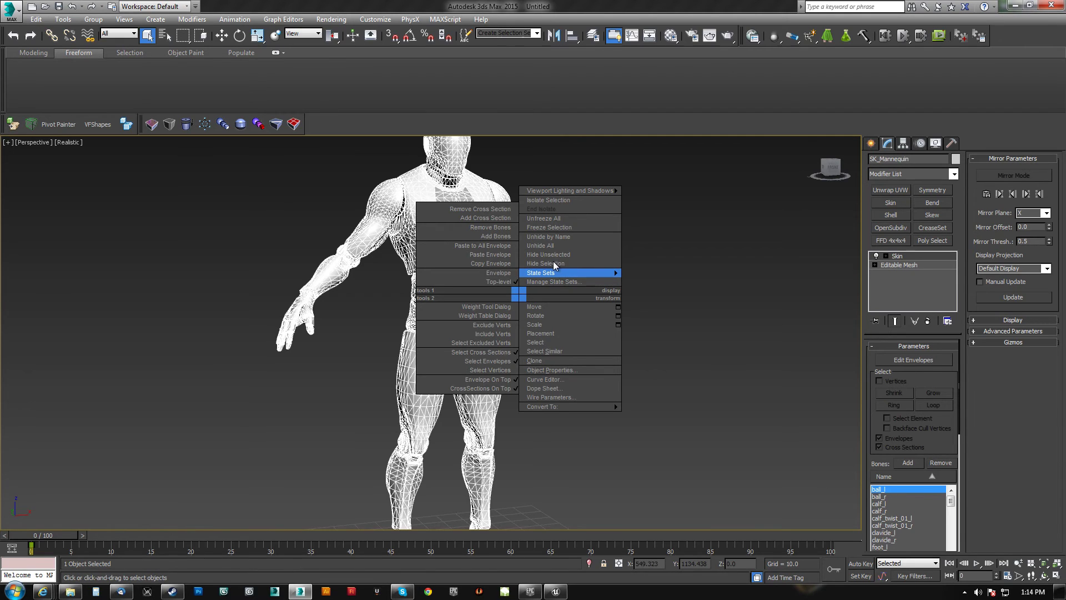
pyautogui.click(549, 263)
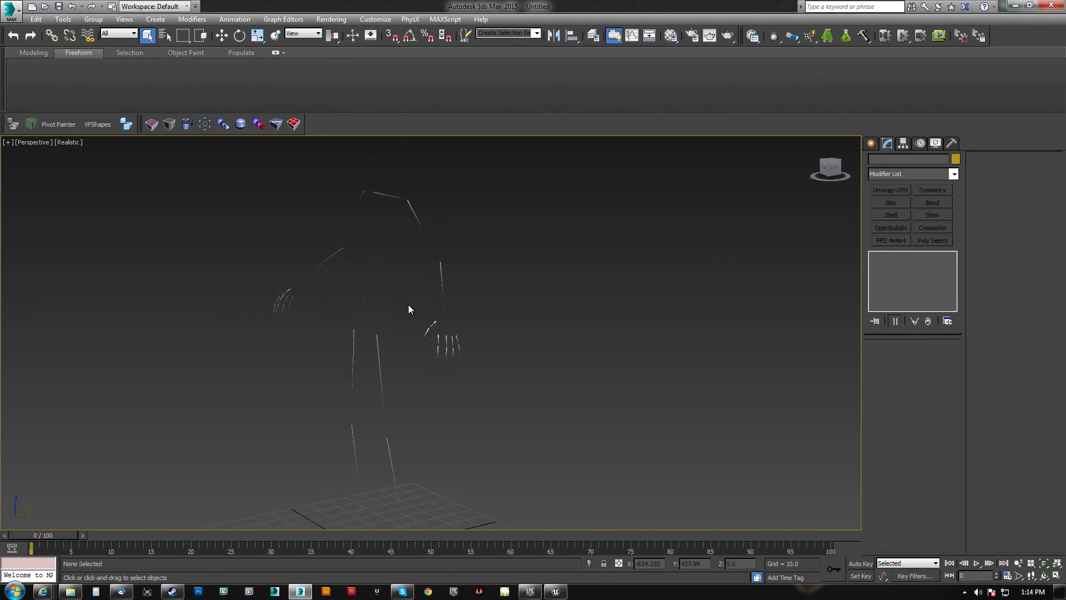
pyautogui.scroll(5, 461, 322)
pyautogui.moveTo(476, 394); pyautogui.dragTo(437, 365, button='middle')
pyautogui.moveTo(428, 275); pyautogui.dragTo(379, 494, button='middle')
pyautogui.moveTo(410, 311); pyautogui.dragTo(414, 436, button='middle')
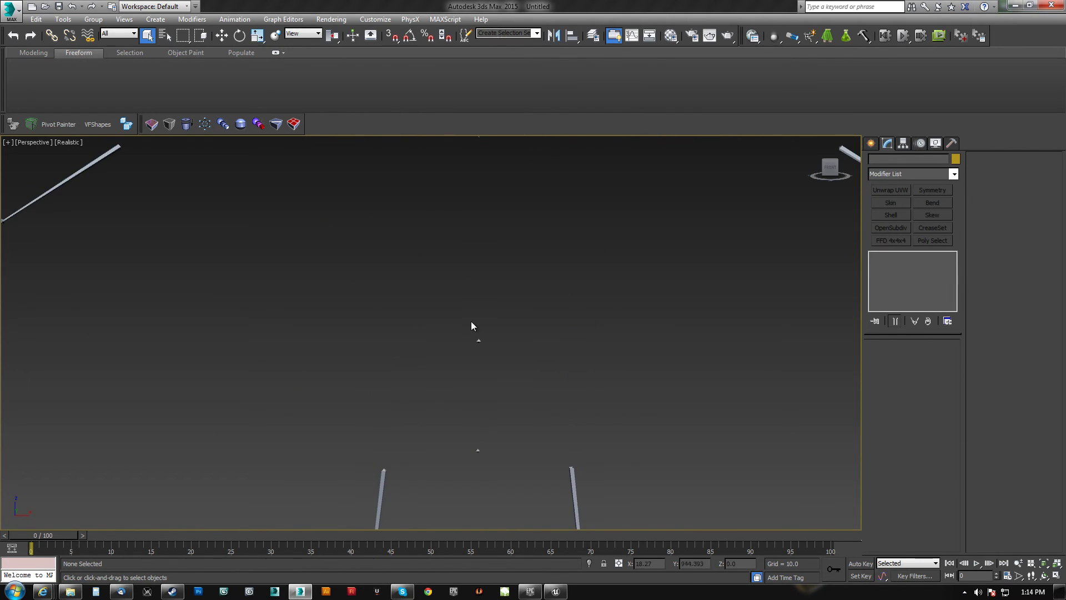
pyautogui.click(478, 340)
pyautogui.scroll(-8, 470, 327)
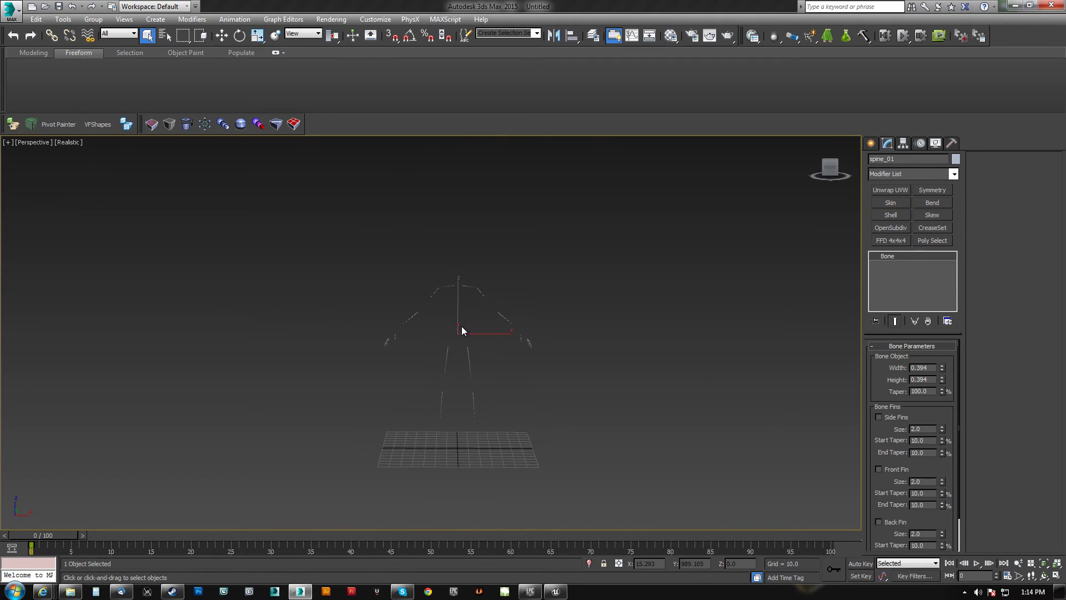
# Select all the bones, open Bone Tools and reset the stretch of the whole skeleton
pyautogui.hotkey('ctrl', 'a')
pyautogui.click(230, 20)
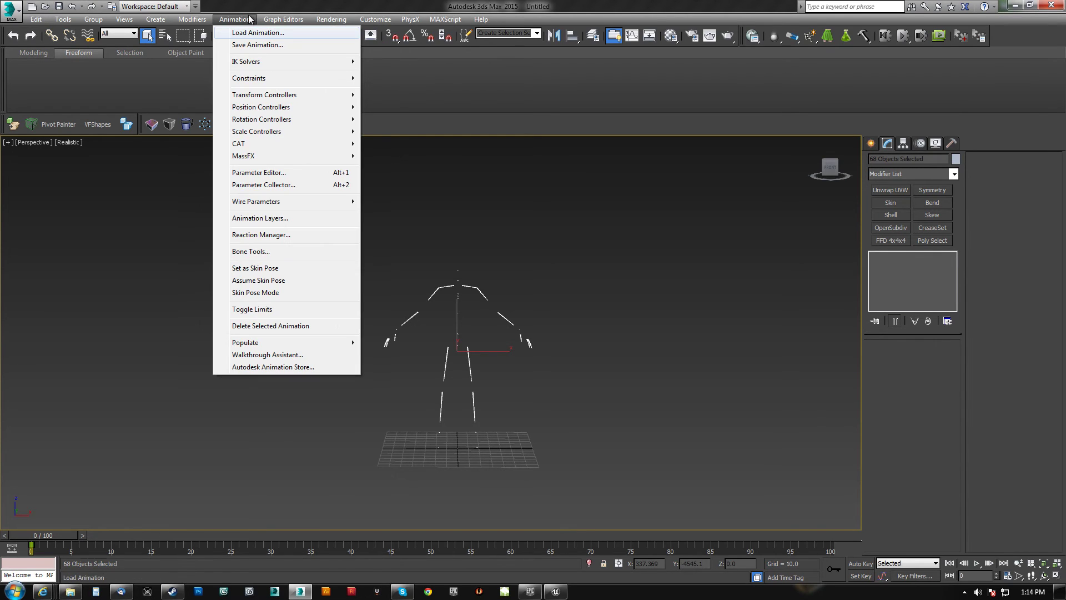
pyautogui.click(258, 253)
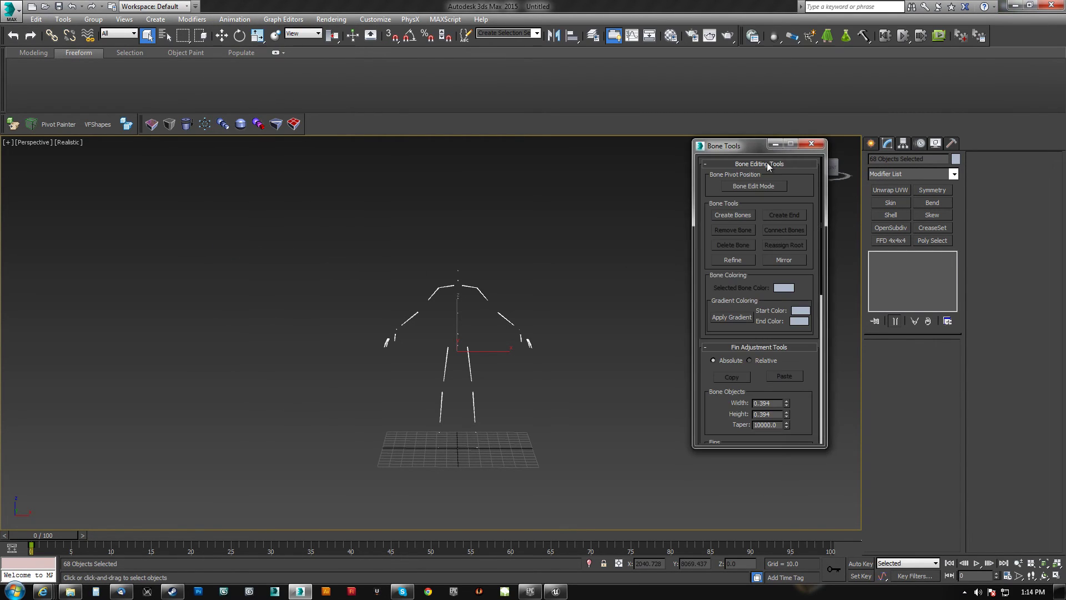
pyautogui.moveTo(743, 146); pyautogui.dragTo(736, 138)
pyautogui.moveTo(544, 271); pyautogui.dragTo(505, 248, button='middle')
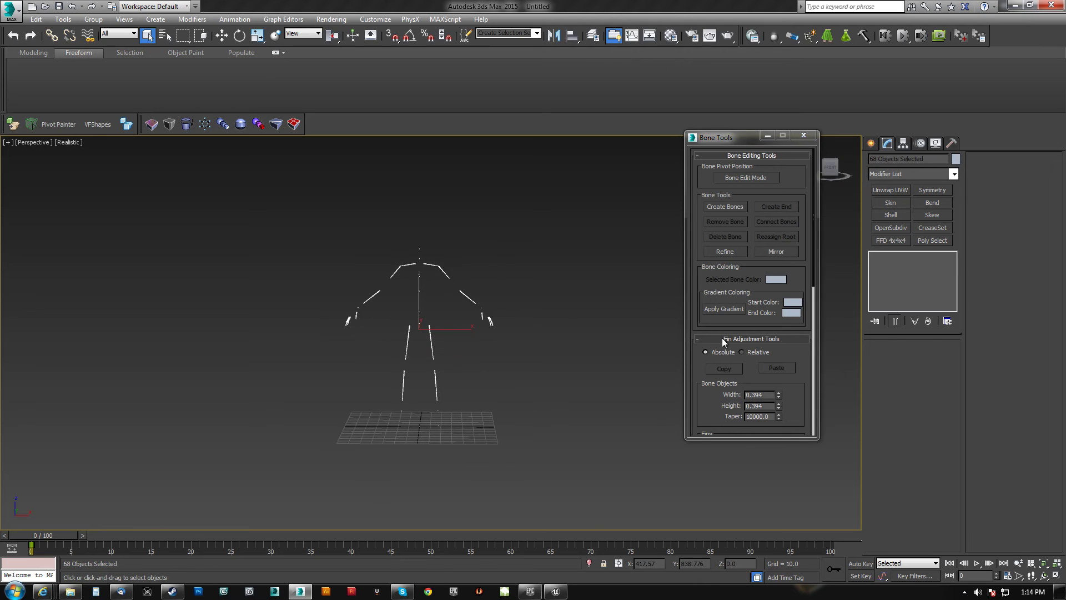
pyautogui.scroll(-10, 803, 349)
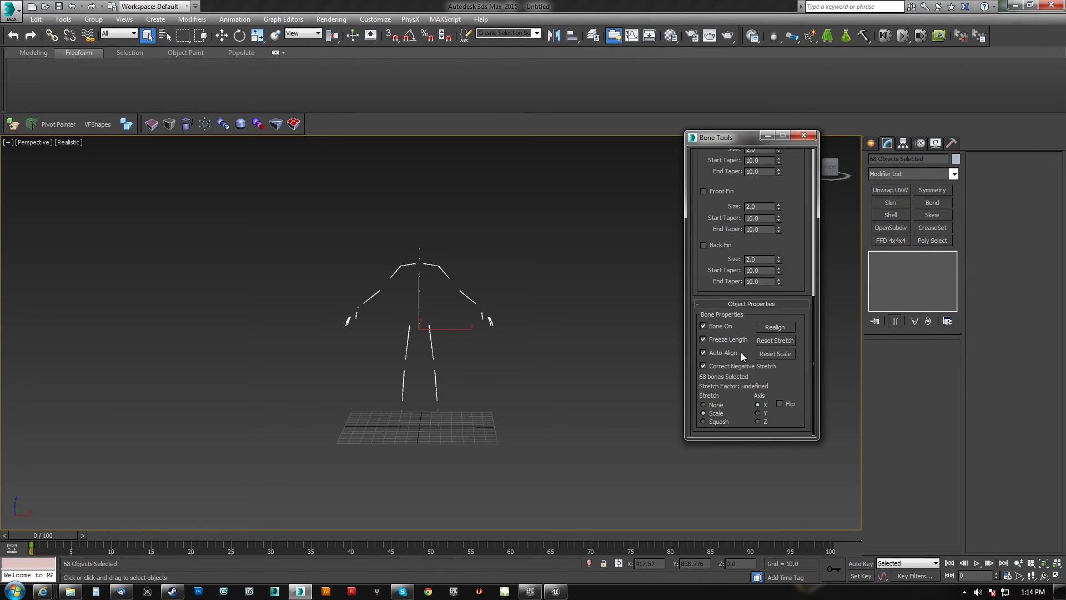
pyautogui.scroll(3, 448, 333)
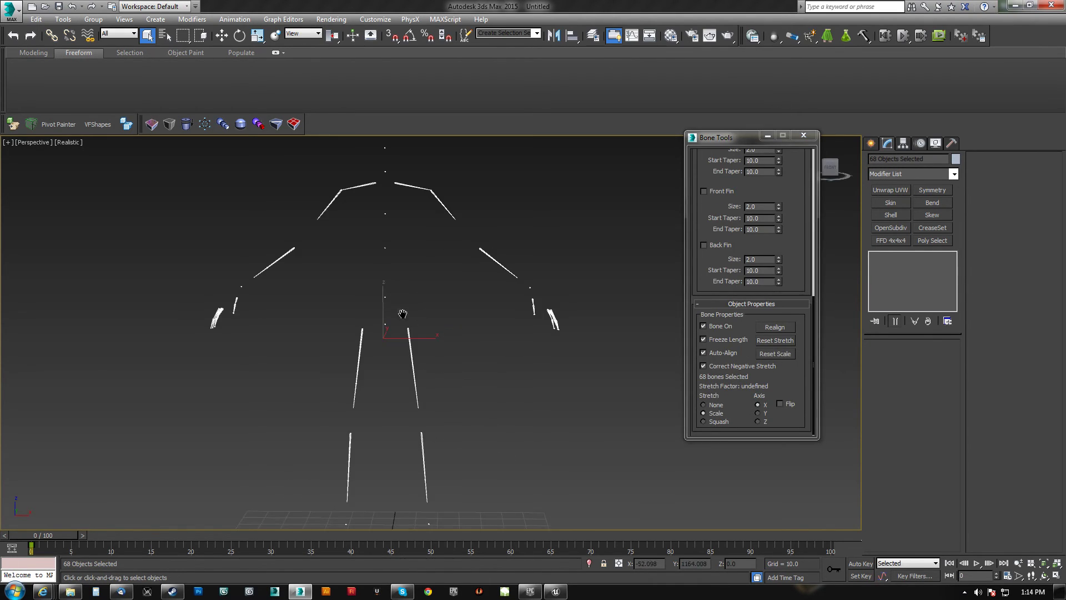
pyautogui.moveTo(414, 335); pyautogui.dragTo(414, 363, button='middle')
pyautogui.click(774, 339)
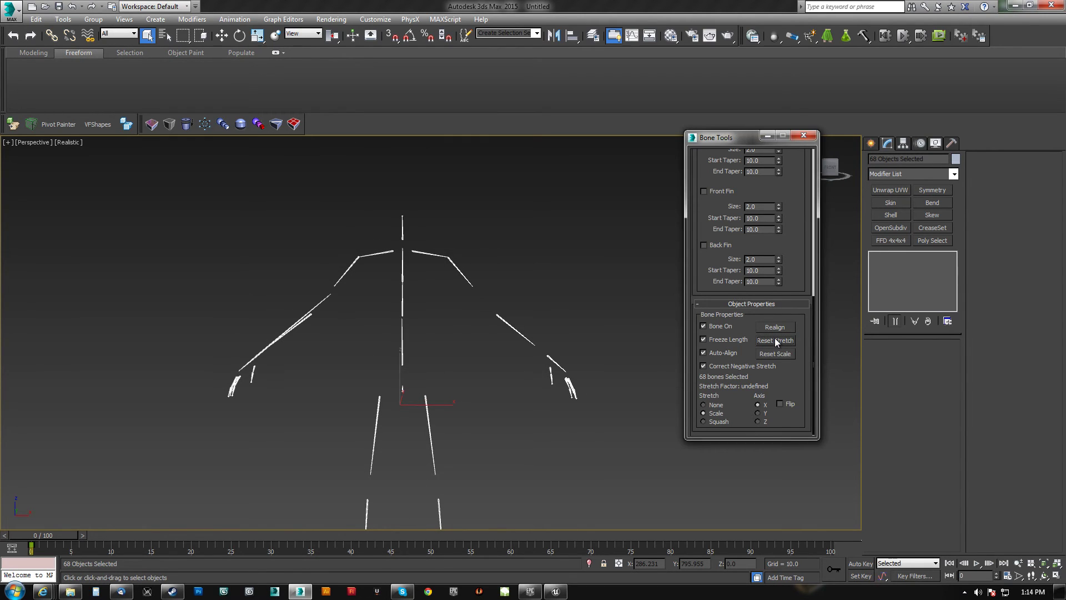
# Examine the overlapping forearm bones, selecting lowerarm_r and lowerarm_twist_01_r in turn to tell them apart
pyautogui.moveTo(385, 320); pyautogui.dragTo(440, 345, button='middle')
pyautogui.scroll(5, 395, 284)
pyautogui.moveTo(397, 310); pyautogui.dragTo(481, 288, button='middle')
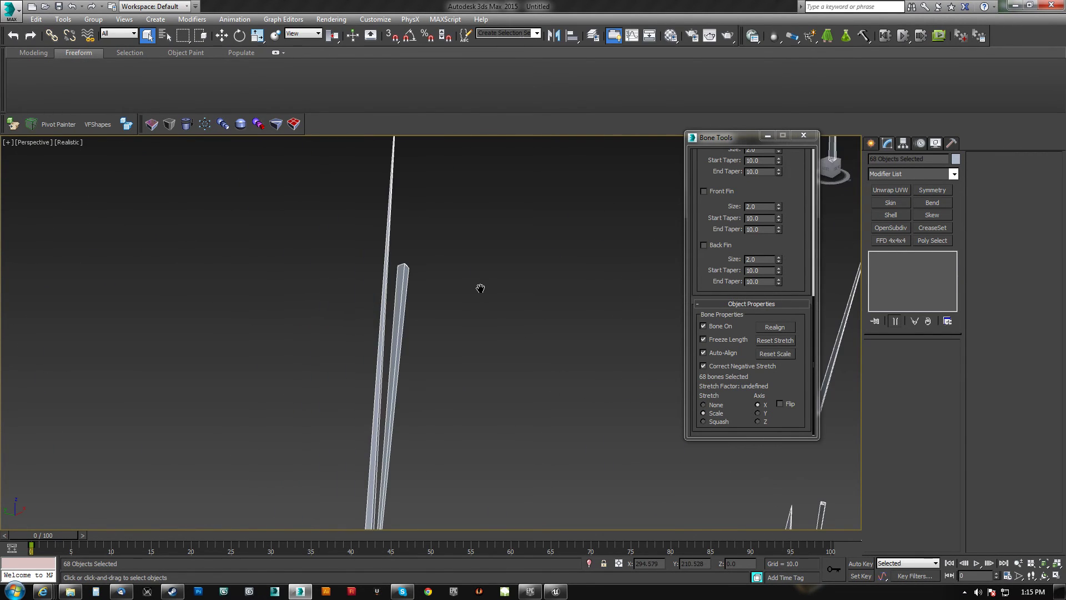
pyautogui.scroll(-8, 455, 304)
pyautogui.scroll(10, 435, 307)
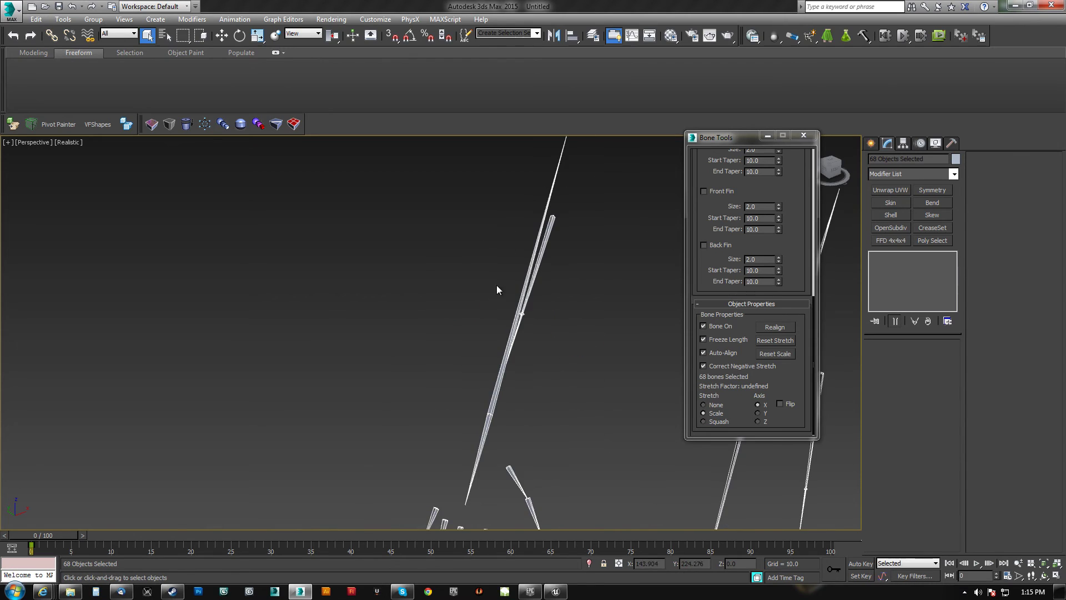
pyautogui.click(546, 239)
pyautogui.moveTo(546, 239); pyautogui.dragTo(373, 305, button='middle')
pyautogui.scroll(3, 367, 333)
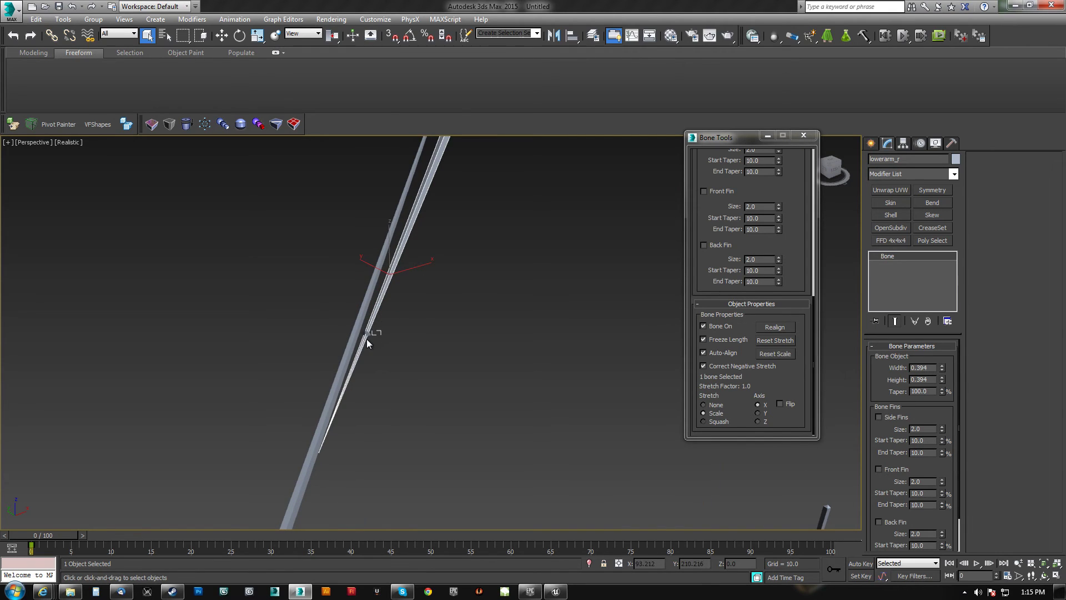
pyautogui.click(389, 280)
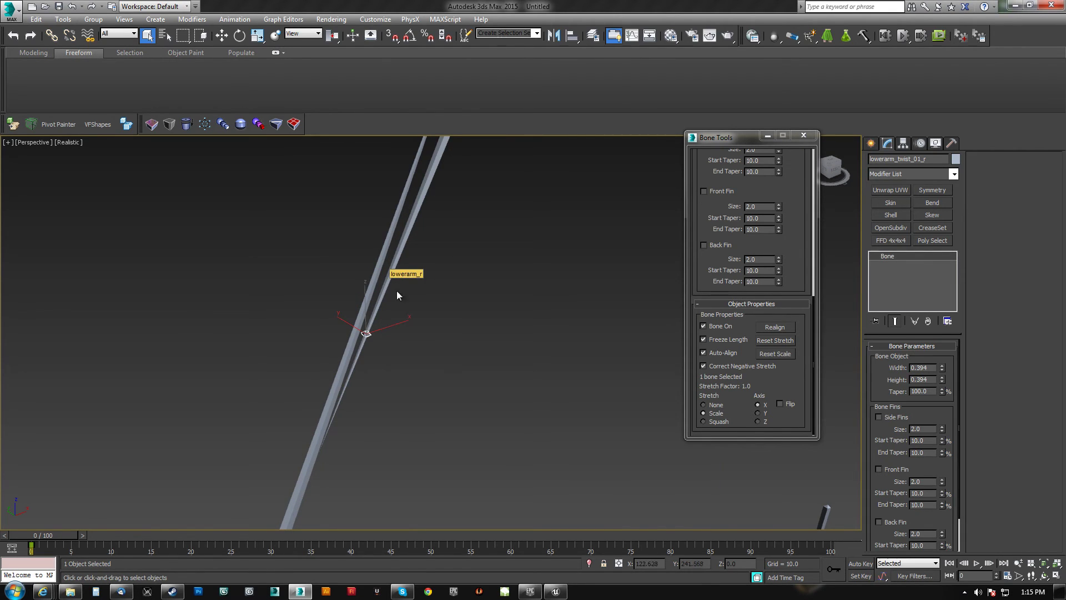
# Test-rotate the lowerarm_twist_01_r bone by about 14 degrees around X
pyautogui.scroll(-10, 357, 292)
pyautogui.press('e')
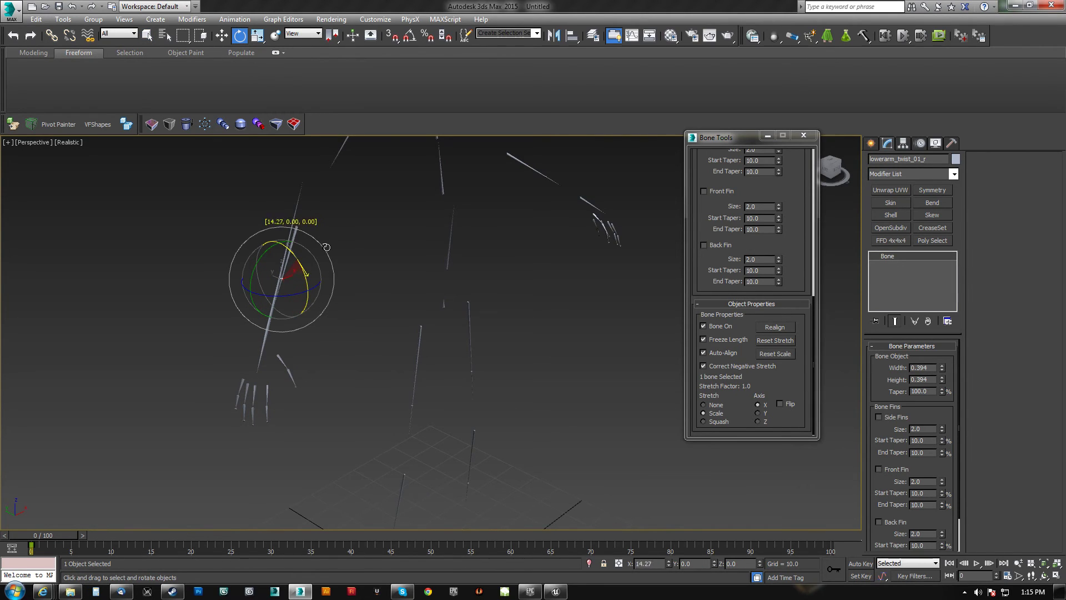
pyautogui.keyDown('alt'); pyautogui.moveTo(425, 281); pyautogui.dragTo(335, 165, button='middle'); pyautogui.keyUp('alt')
# Select all the bones and set their width and height to 1.0 and taper to 100 in Bone Tools
pyautogui.click(389, 324)
pyautogui.hotkey('ctrl', 'a')
pyautogui.moveTo(798, 285); pyautogui.dragTo(792, 312)
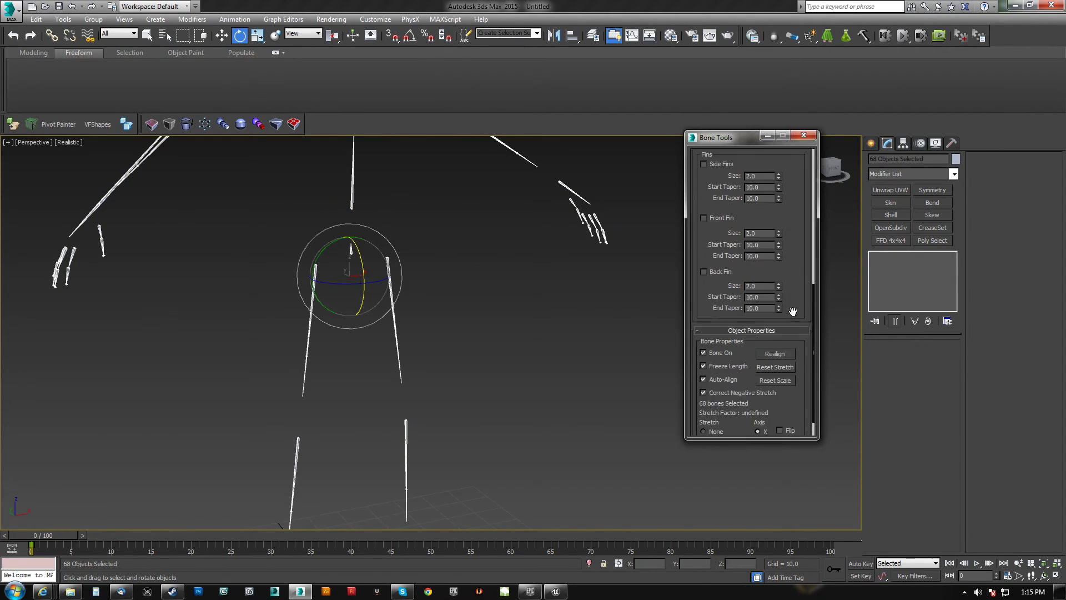
pyautogui.scroll(5, 792, 311)
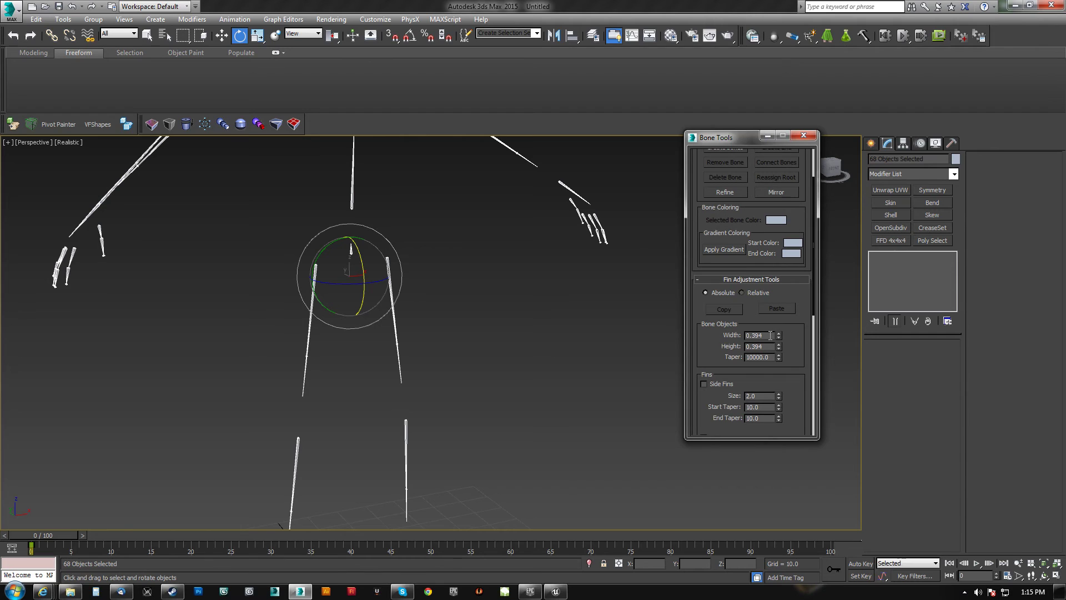
pyautogui.press('Tab')
pyautogui.write('1')
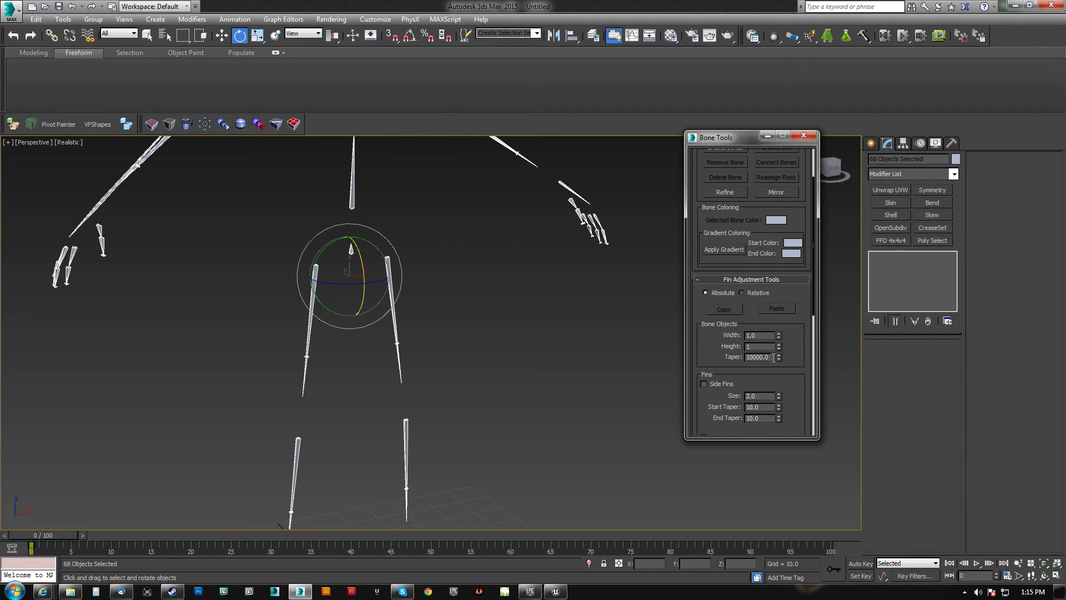
pyautogui.press('Tab')
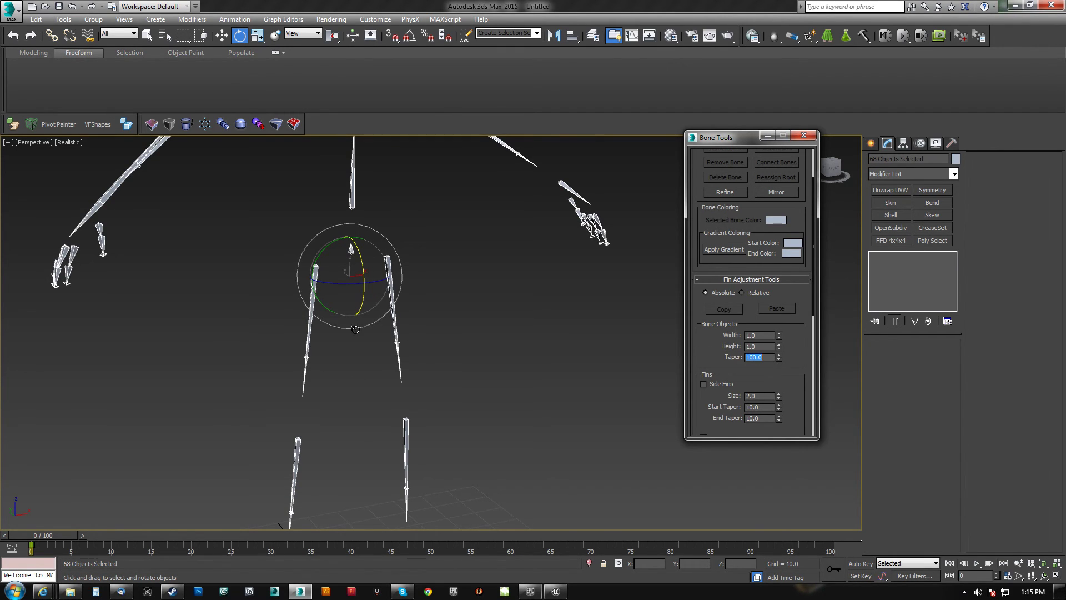
# Select the ball_r bone in the foot and unhide all objects to bring the mannequin mesh back
pyautogui.moveTo(355, 329); pyautogui.dragTo(475, 288, button='middle')
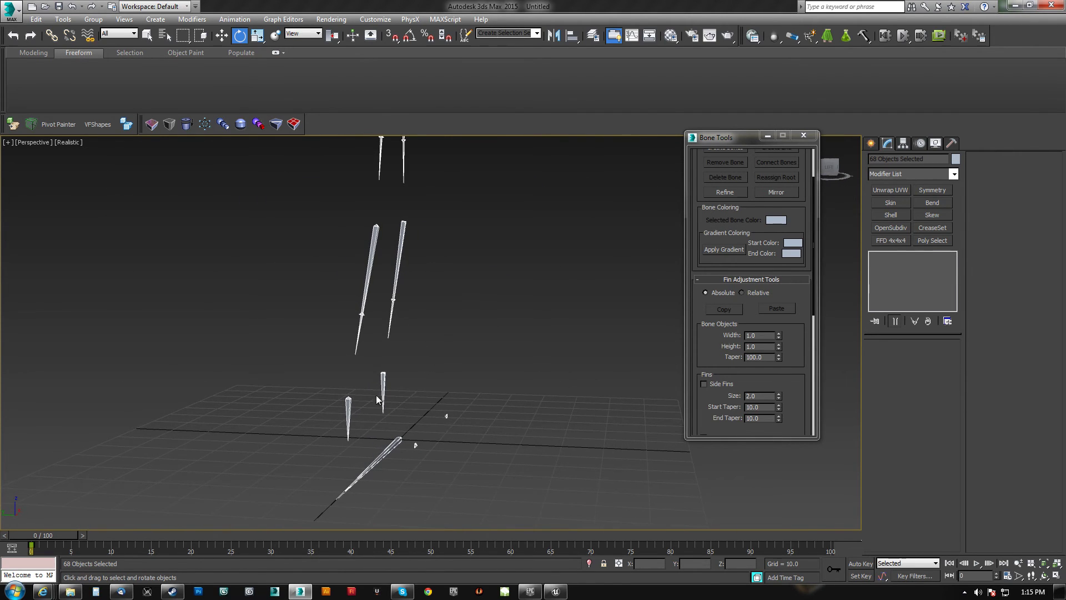
pyautogui.moveTo(347, 462); pyautogui.dragTo(381, 409, button='middle')
pyautogui.scroll(5, 381, 408)
pyautogui.scroll(-2, 486, 348)
pyautogui.moveTo(491, 349); pyautogui.dragTo(526, 352, button='middle')
pyautogui.click(525, 351)
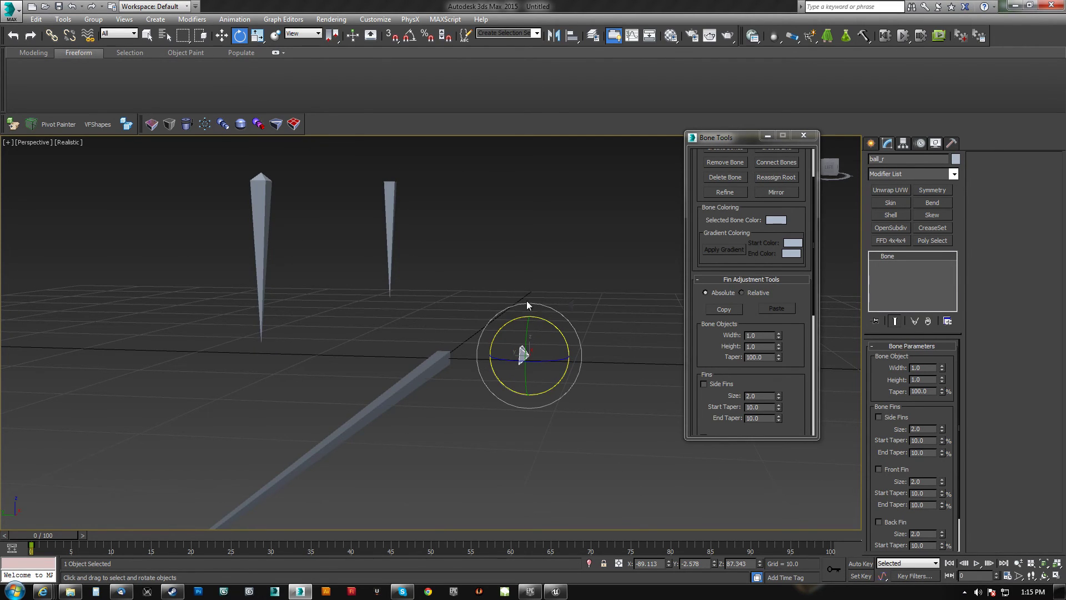
pyautogui.rightClick(607, 473)
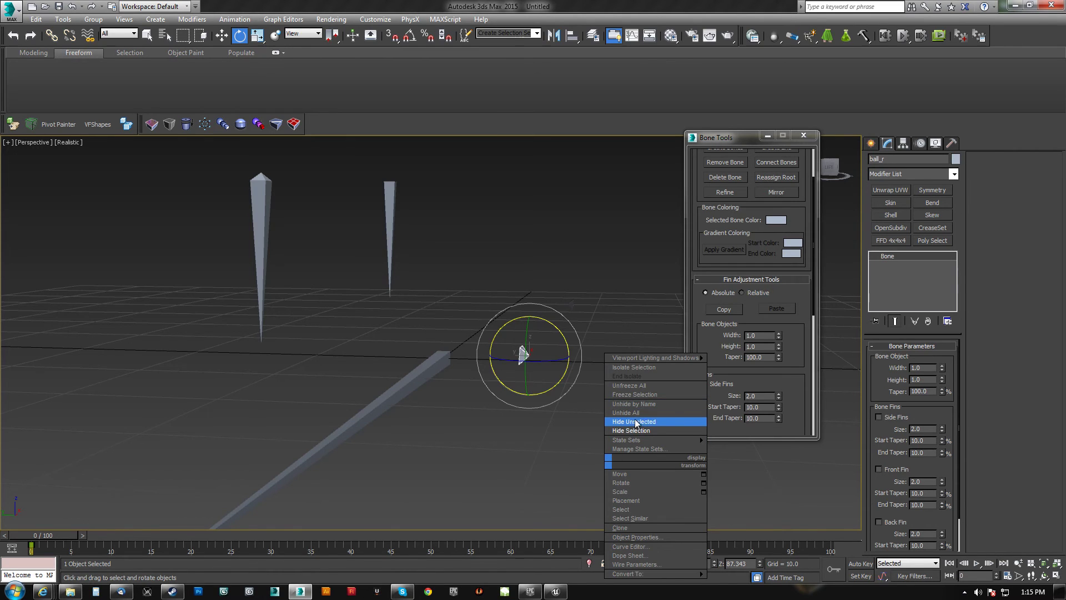
pyautogui.click(638, 422)
# Test how the mannequin's toes follow the ball_r bone by rotating it, undoing the trial rotation
pyautogui.moveTo(561, 335); pyautogui.dragTo(609, 366)
pyautogui.hotkey('ctrl', 'z')
pyautogui.keyDown('alt'); pyautogui.moveTo(557, 394); pyautogui.dragTo(550, 341, button='middle'); pyautogui.keyUp('alt')
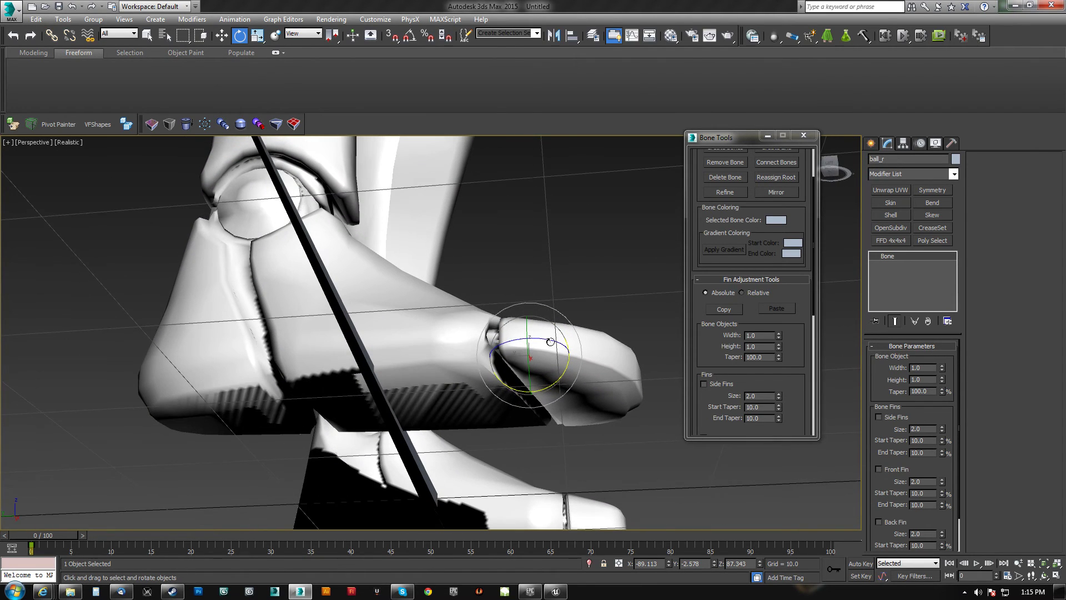
pyautogui.moveTo(539, 390); pyautogui.dragTo(585, 351)
pyautogui.rightClick(585, 351)
pyautogui.keyDown('alt'); pyautogui.moveTo(586, 351); pyautogui.dragTo(498, 391, button='middle'); pyautogui.keyUp('alt')
# In wireframe display, select the ankle bones of the other foot and leave the mesh out of the selection
pyautogui.moveTo(621, 350); pyautogui.dragTo(268, 333, button='middle')
pyautogui.scroll(-5, 268, 333)
pyautogui.scroll(4, 473, 251)
pyautogui.press('F3')
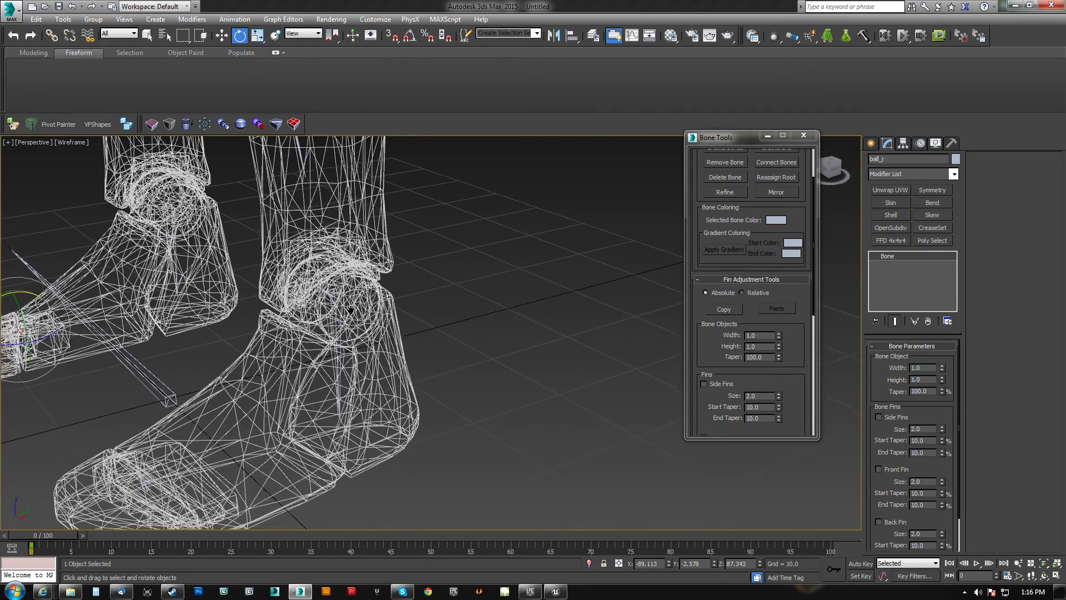
pyautogui.moveTo(473, 246); pyautogui.dragTo(338, 330)
pyautogui.keyDown('alt'); pyautogui.click(323, 244); pyautogui.keyUp('alt')
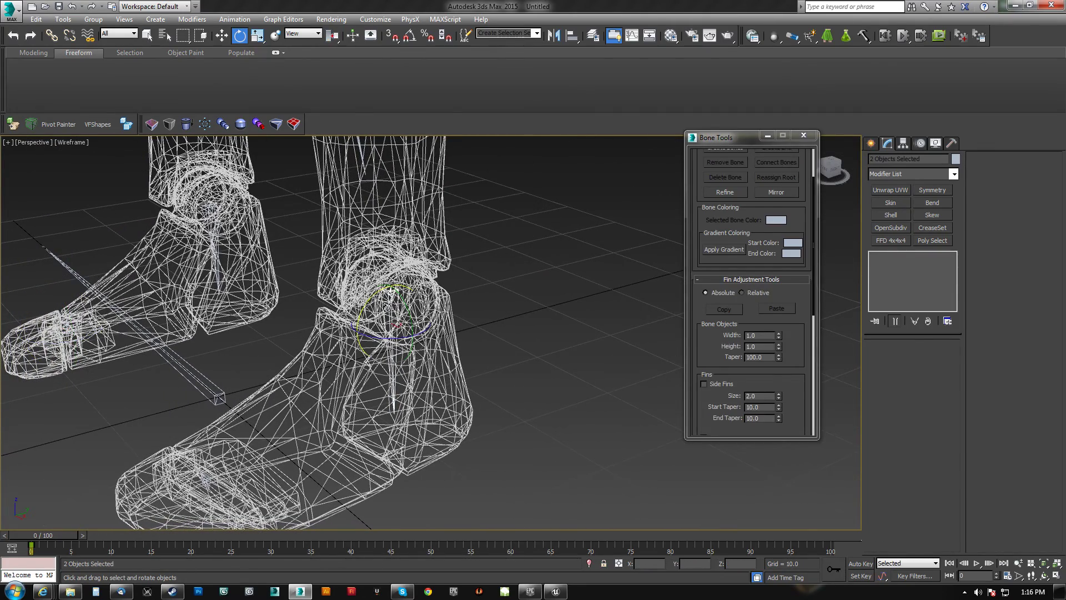
# Return to shaded display and try rotating the selected ankle bones to check the foot's deformation
pyautogui.press('F3')
pyautogui.moveTo(372, 294); pyautogui.dragTo(416, 256)
pyautogui.keyDown('alt'); pyautogui.moveTo(416, 256); pyautogui.dragTo(387, 285, button='middle'); pyautogui.keyUp('alt')
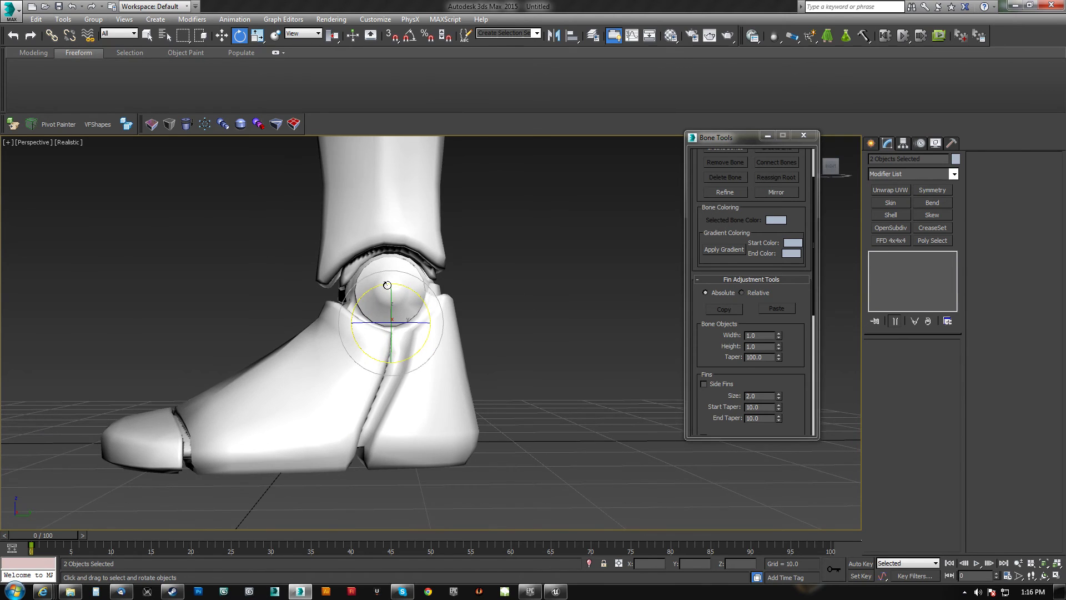
pyautogui.moveTo(408, 288); pyautogui.dragTo(327, 307)
pyautogui.scroll(-8, 335, 333)
pyautogui.keyDown('alt'); pyautogui.moveTo(337, 333); pyautogui.dragTo(414, 298, button='middle'); pyautogui.keyUp('alt')
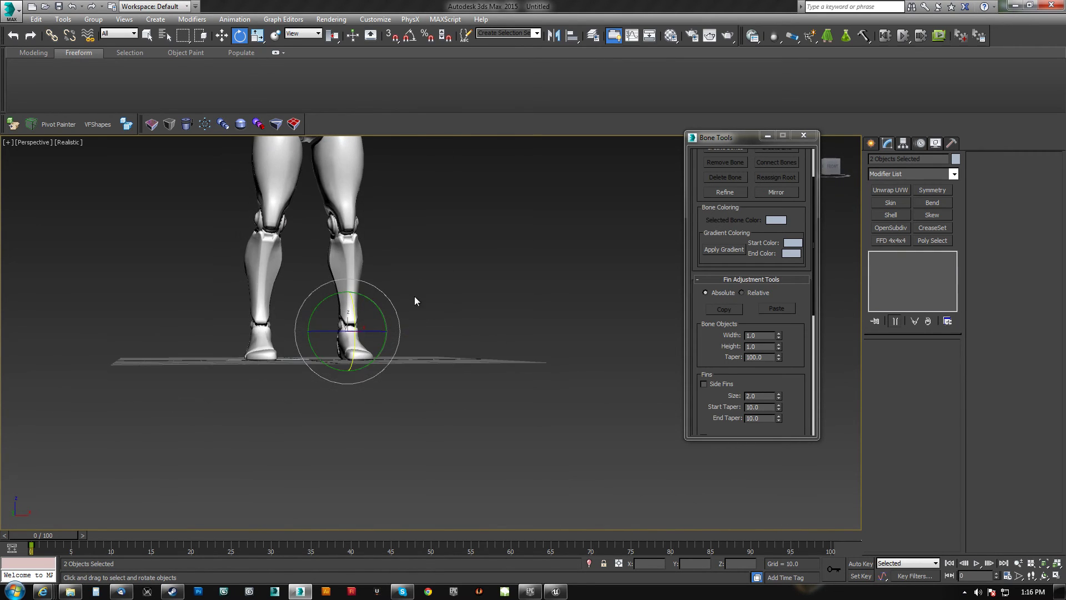
# Select the SK_Mannequin mesh, change its object colour to black and clear the selection
pyautogui.moveTo(327, 202); pyautogui.dragTo(354, 301, button='middle')
pyautogui.scroll(2, 354, 301)
pyautogui.press('F3')
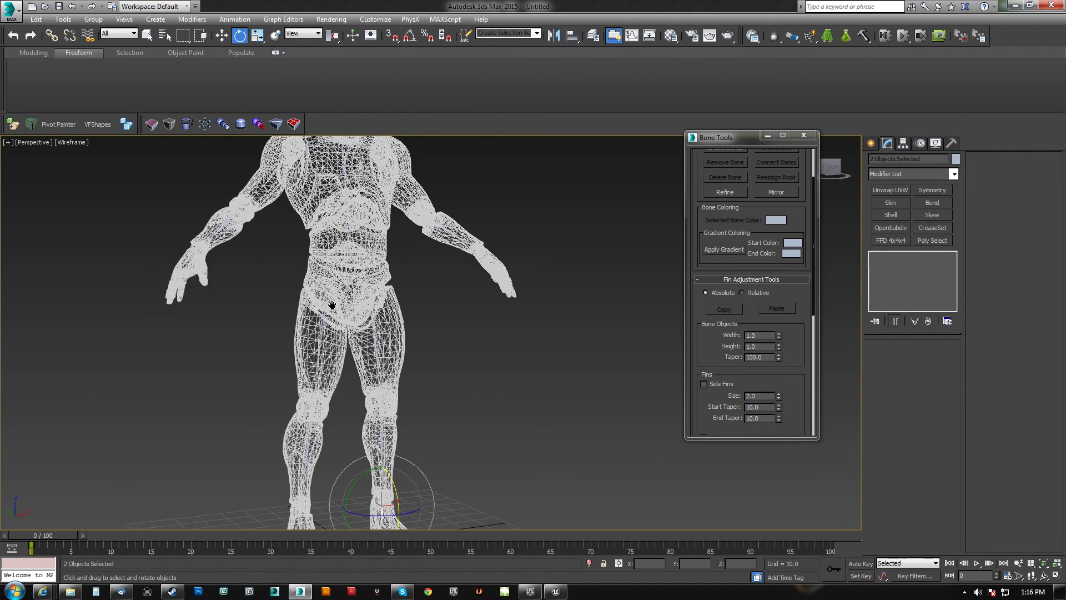
pyautogui.scroll(1, 377, 255)
pyautogui.click(381, 250)
pyautogui.press('F3')
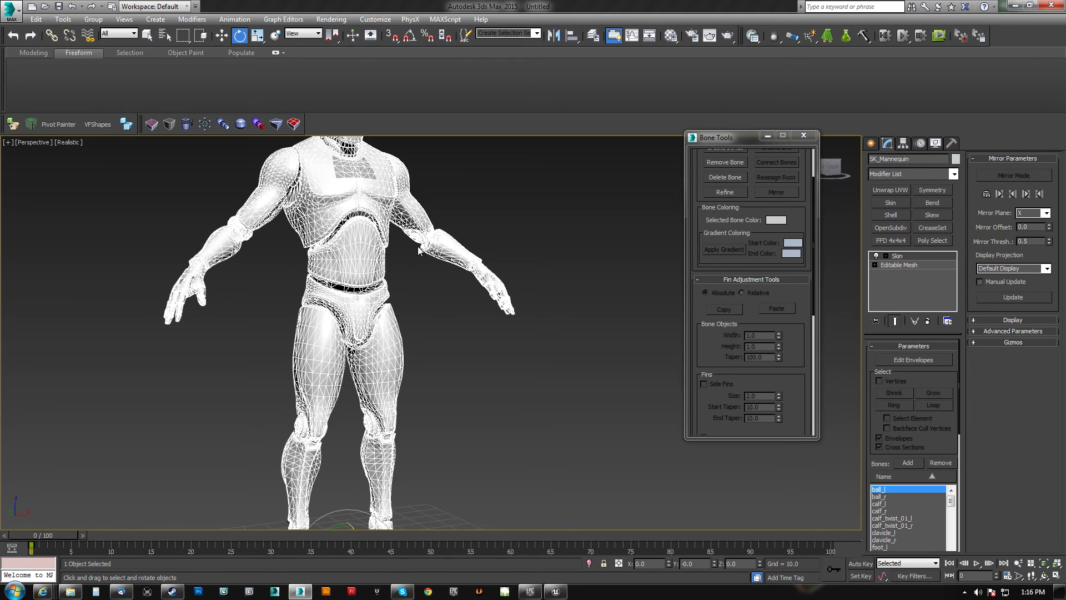
pyautogui.scroll(1, 355, 261)
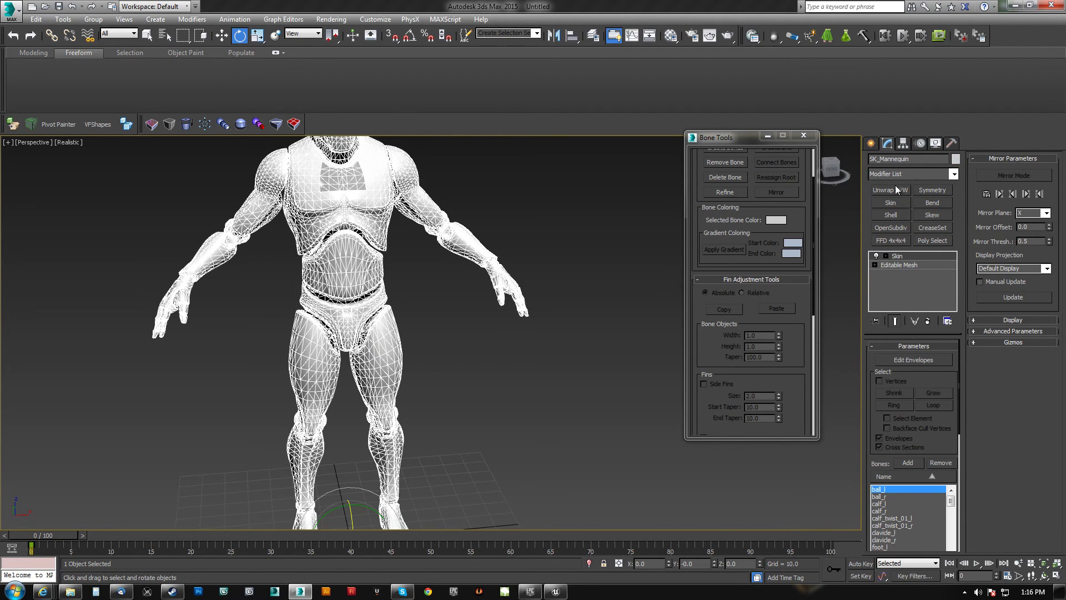
pyautogui.click(955, 159)
pyautogui.click(450, 321)
pyautogui.click(461, 345)
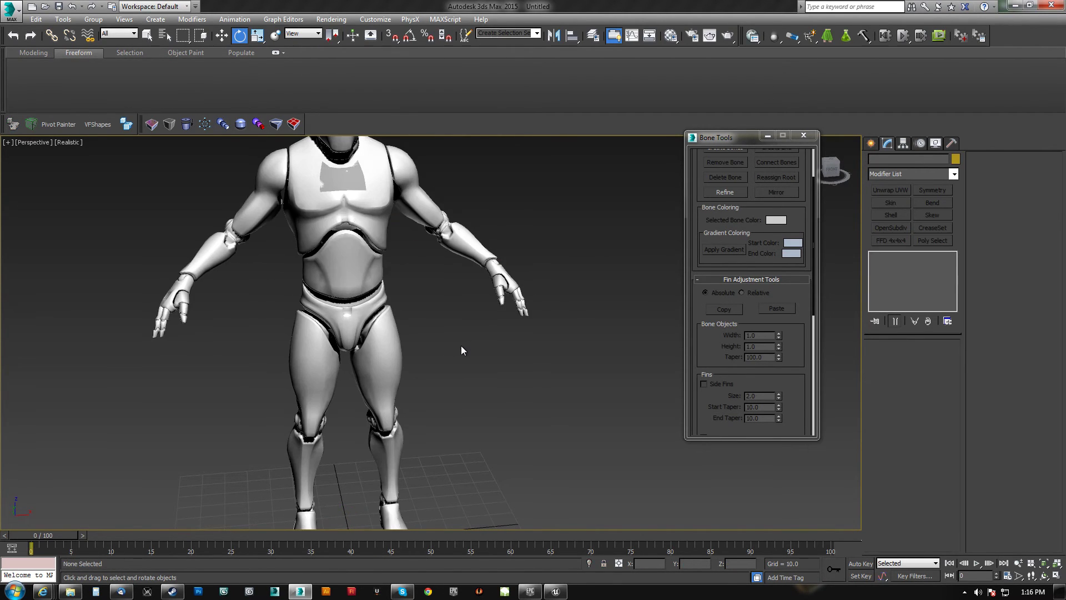
# Show the mannequin in wireframe to view the bones inside it, and close Bone Tools
pyautogui.press('F3')
pyautogui.scroll(3, 480, 270)
pyautogui.keyDown('alt'); pyautogui.moveTo(480, 269); pyautogui.dragTo(457, 392, button='middle'); pyautogui.keyUp('alt')
pyautogui.click(803, 135)
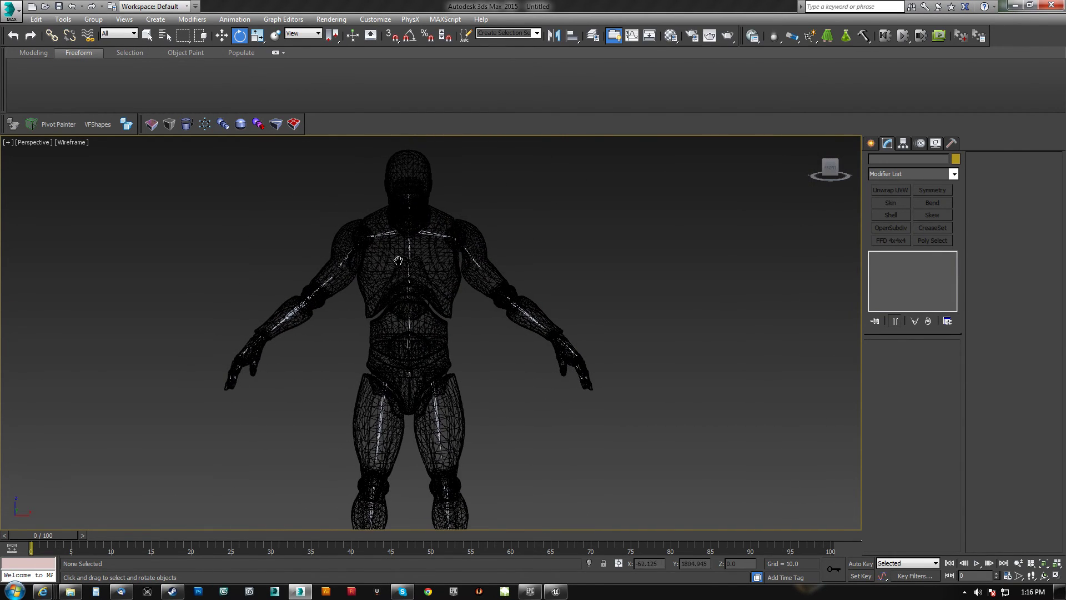
# Begin saving the scene under a new name and create and open a UE4WeaponTute folder on the desktop
pyautogui.click(8, 9)
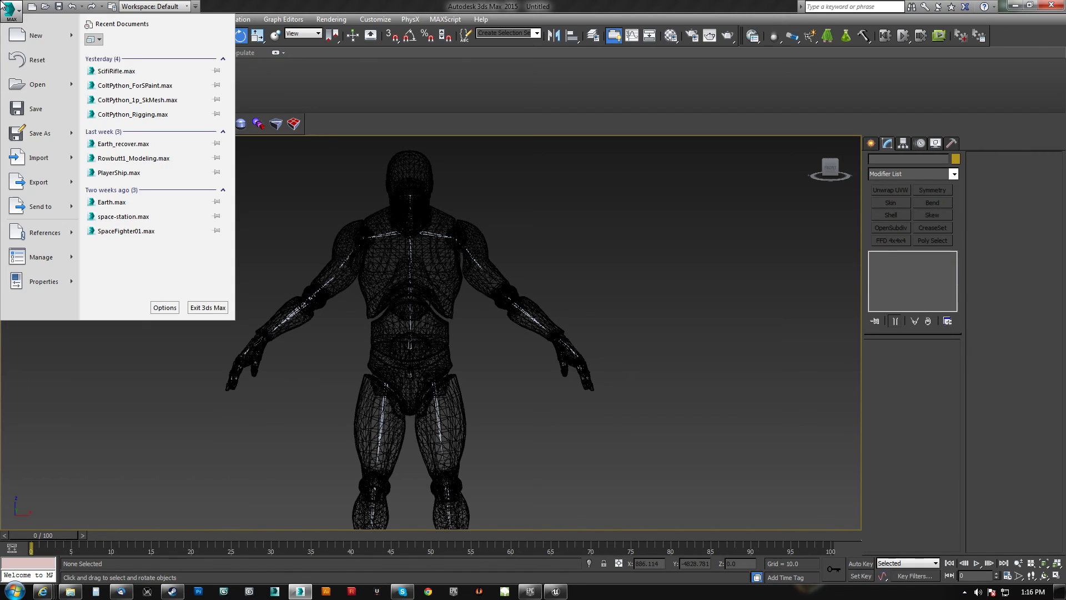
pyautogui.click(39, 135)
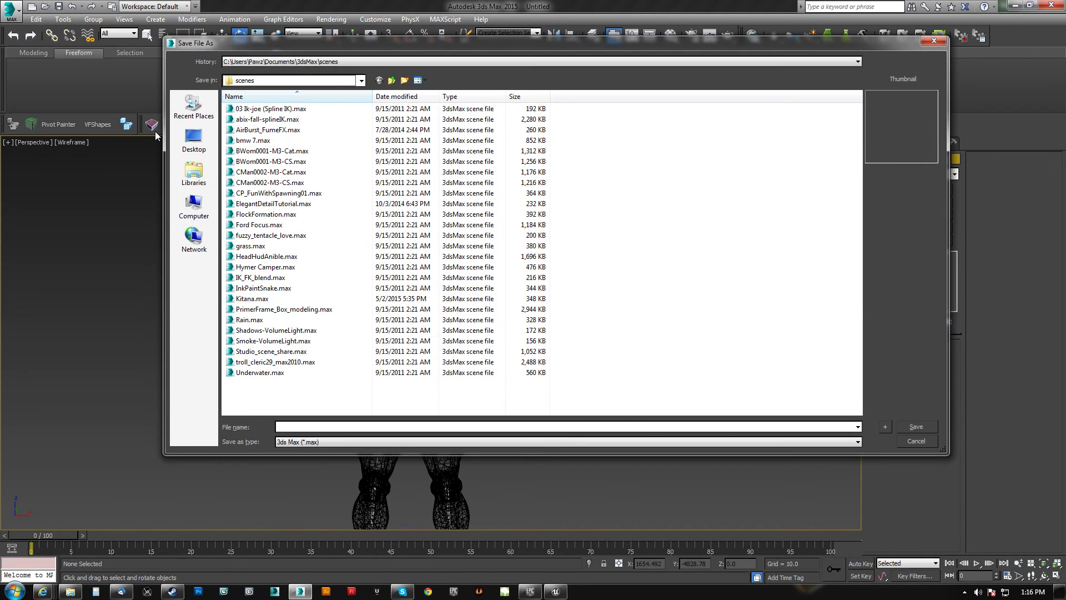
pyautogui.click(193, 137)
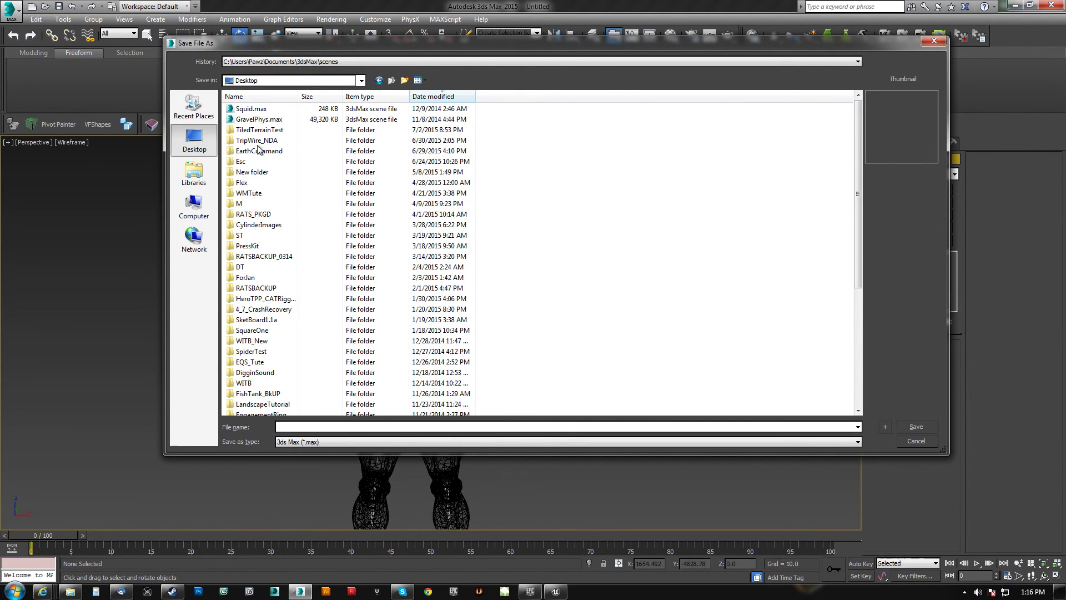
pyautogui.click(405, 80)
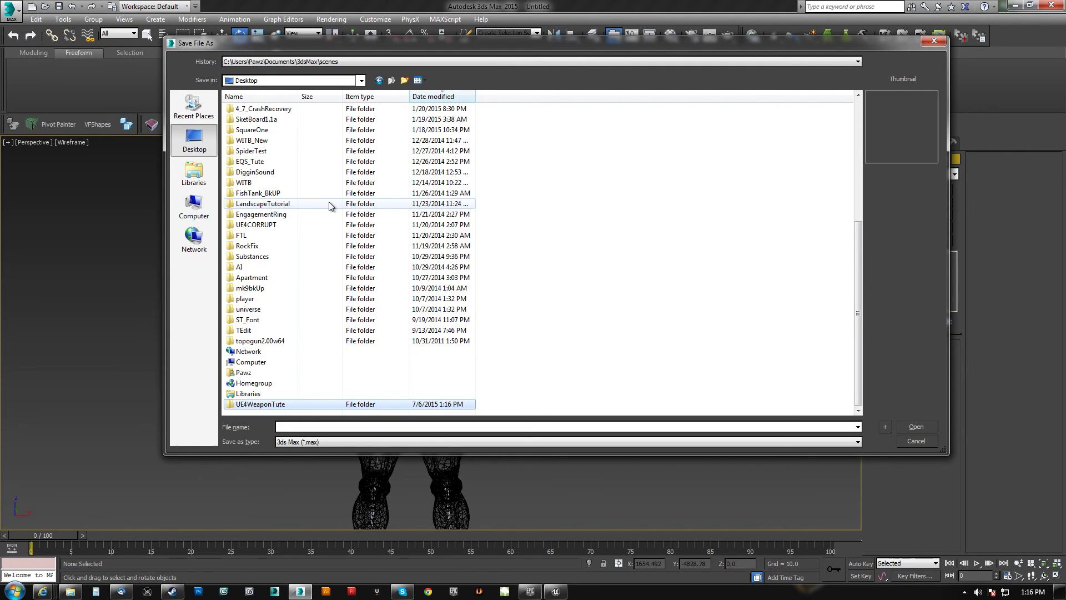
pyautogui.doubleClick(260, 403)
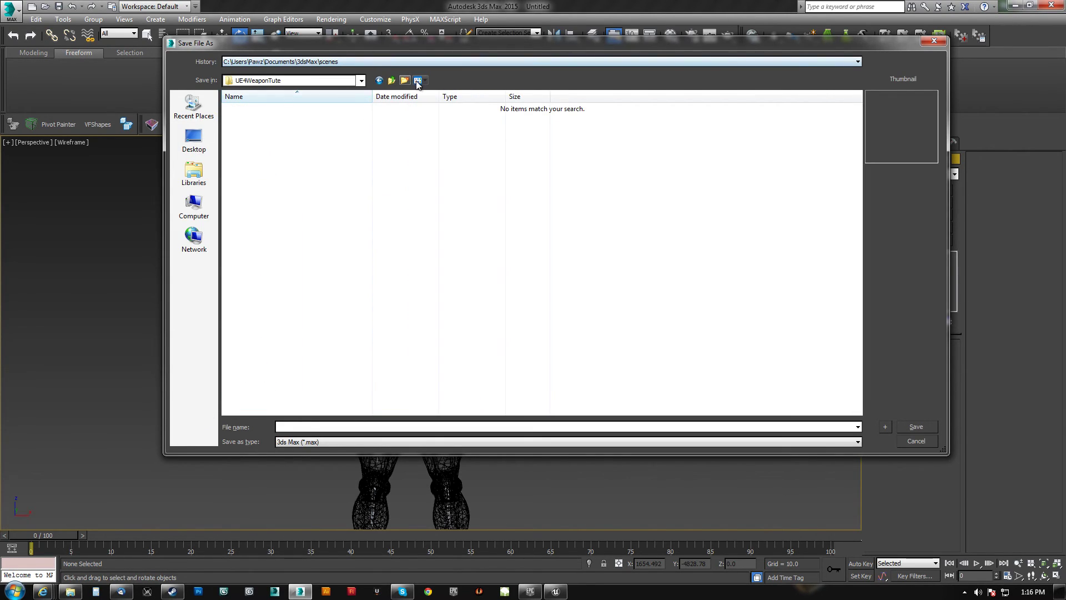
# Create a MaxFiles subfolder and save the scene in it as UE4Guy_Imported.max
pyautogui.click(405, 81)
pyautogui.write('MaxF')
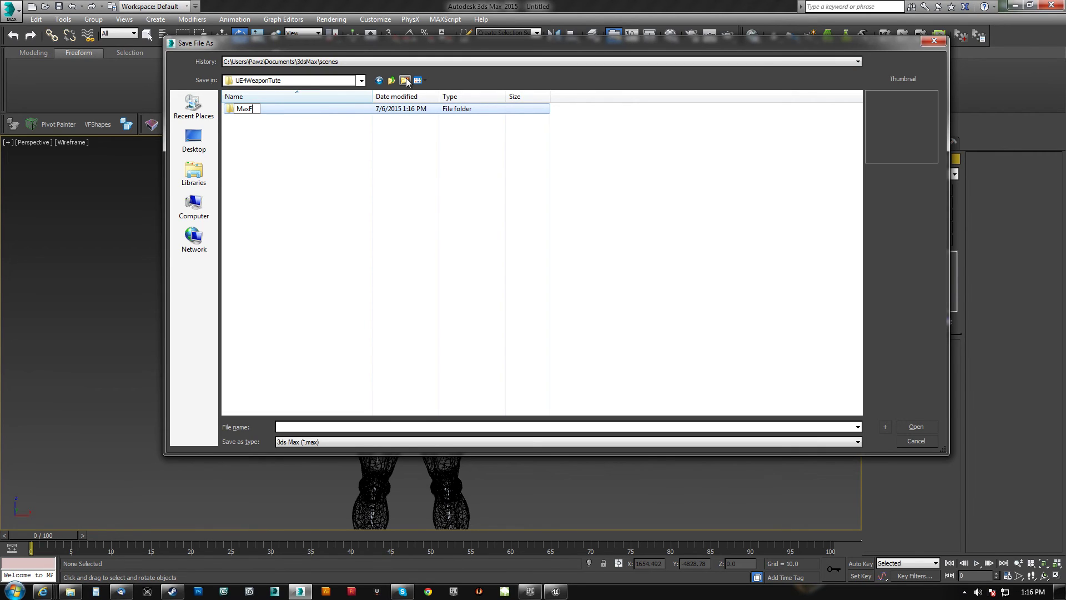
pyautogui.write('iles')
pyautogui.press('Return')
pyautogui.doubleClick(237, 111)
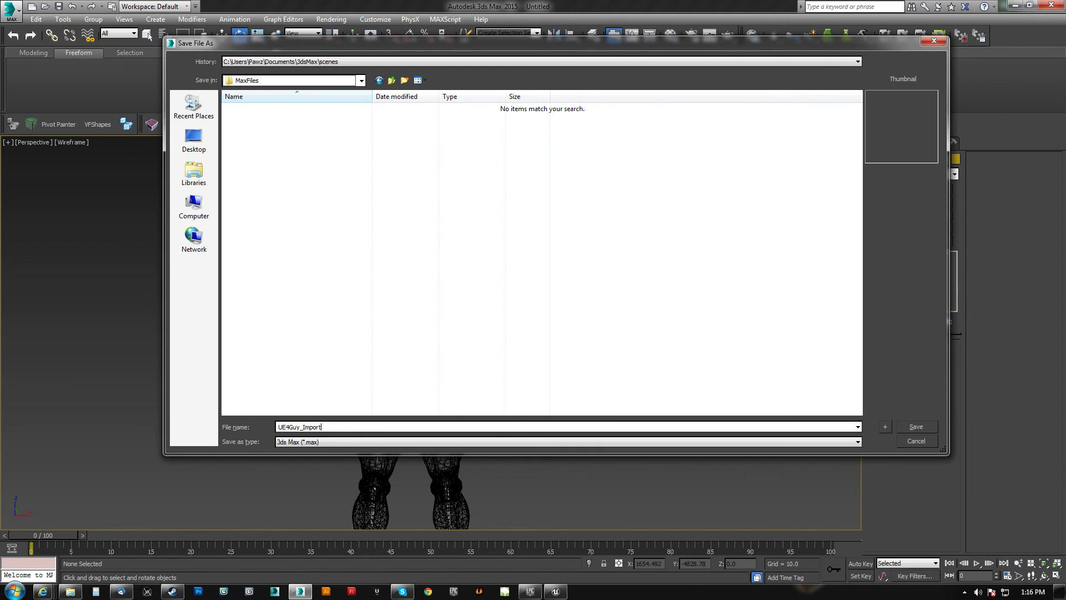
pyautogui.press('Return')
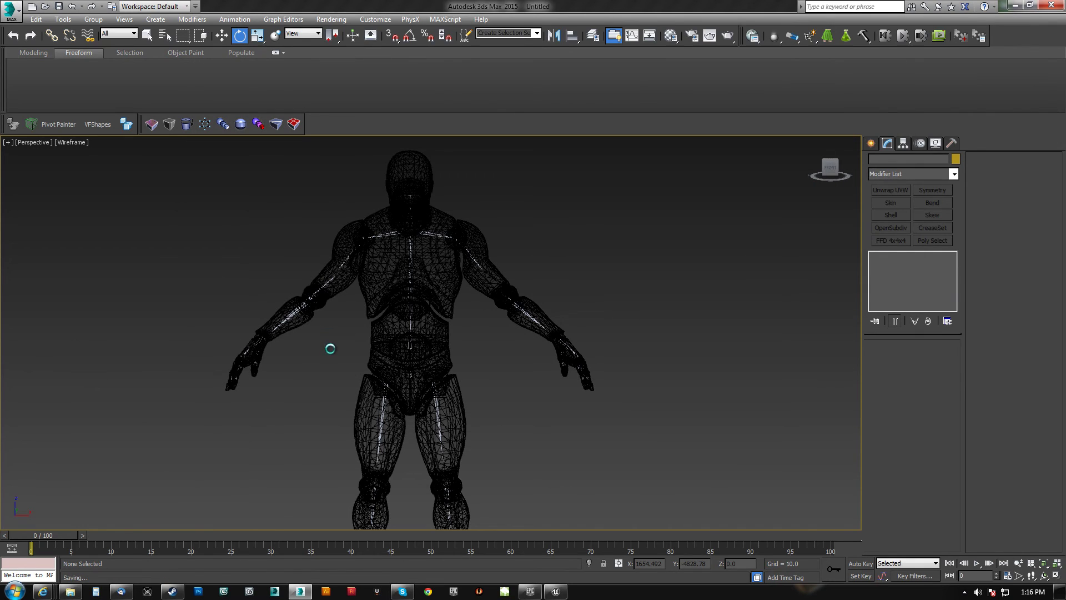
# Select the lowerarm_r bone at the elbow and set the rotation reference coordinate system to Local
pyautogui.moveTo(387, 357); pyautogui.dragTo(433, 338, button='middle')
pyautogui.scroll(5, 435, 340)
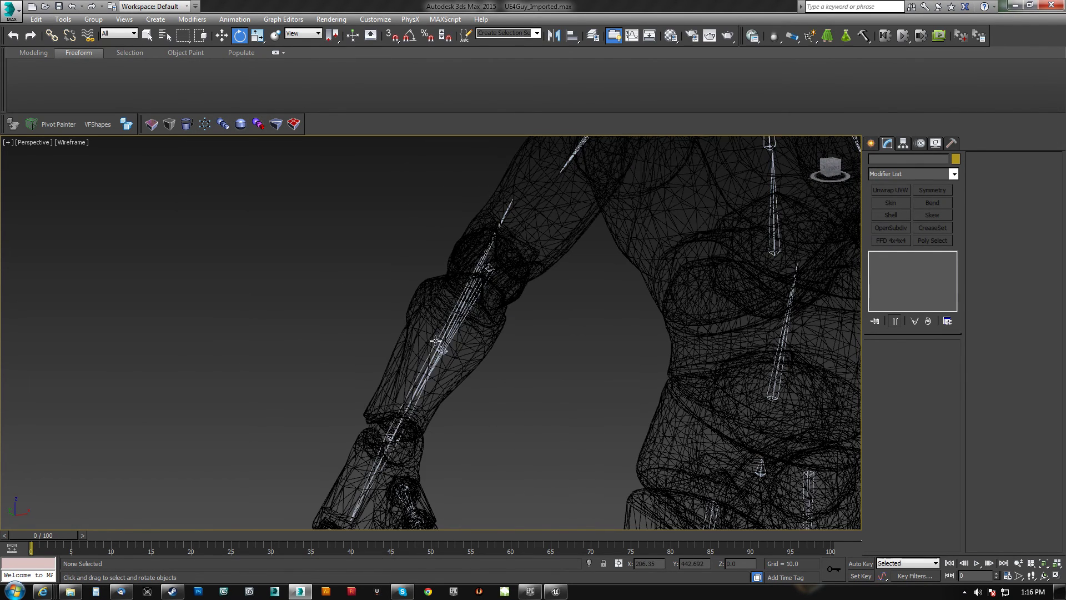
pyautogui.click(485, 265)
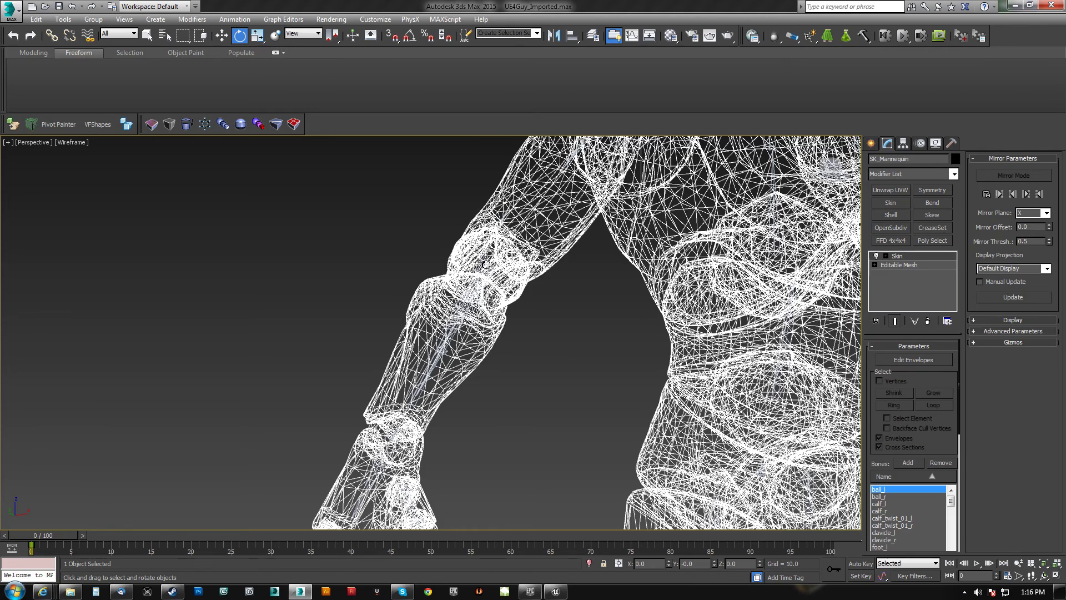
pyautogui.click(485, 264)
pyautogui.click(303, 33)
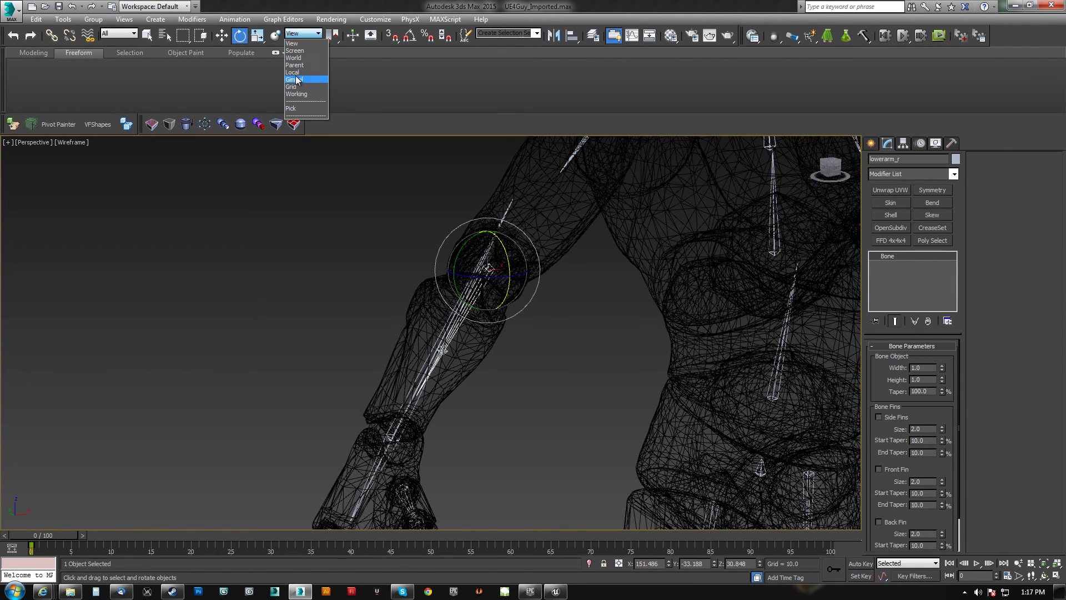
pyautogui.click(303, 76)
# Try rotating the forearm bone in wireframe and shaded display to check the elbow's deformation, and restore its pose
pyautogui.moveTo(502, 274); pyautogui.dragTo(528, 255)
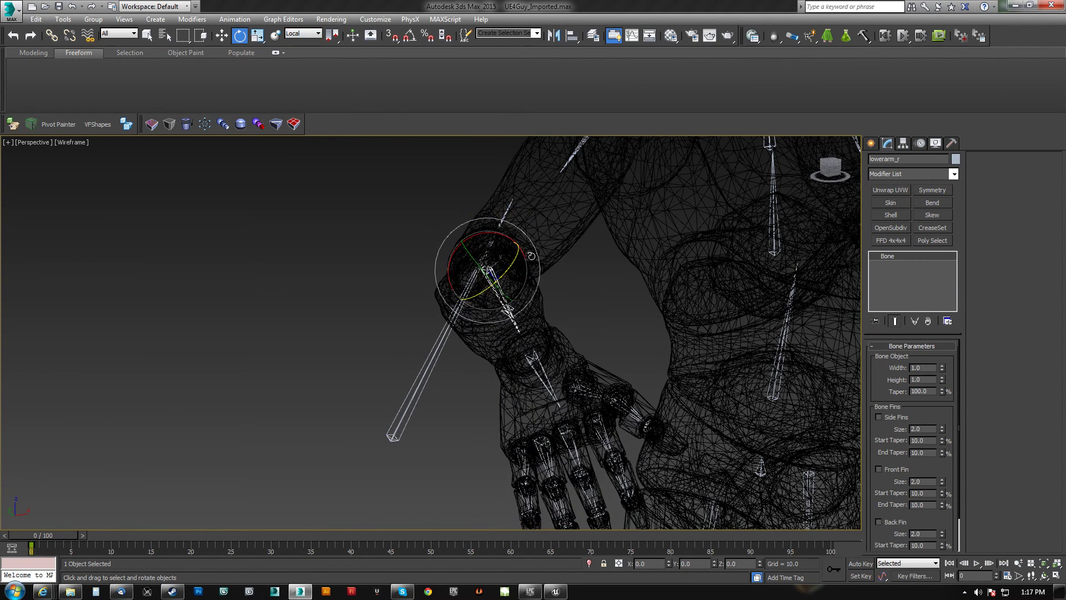
pyautogui.press('F3')
pyautogui.keyDown('alt'); pyautogui.moveTo(498, 272); pyautogui.dragTo(600, 306, button='middle'); pyautogui.keyUp('alt')
pyautogui.moveTo(458, 320)
pyautogui.mouseDown()
pyautogui.moveTo(406, 337)
pyautogui.moveTo(516, 326)
pyautogui.moveTo(461, 327)
pyautogui.mouseUp()
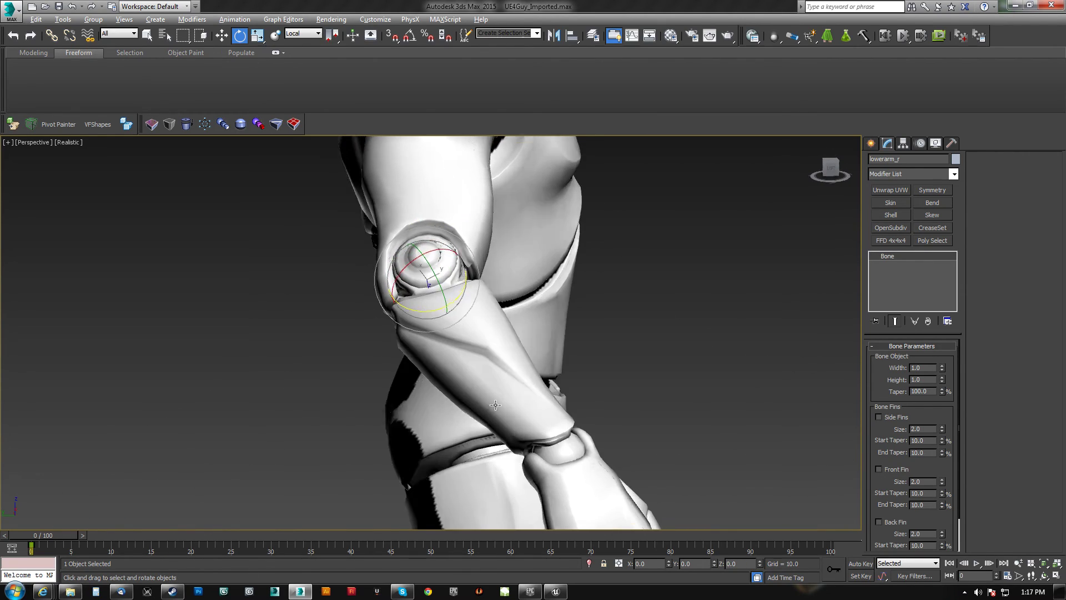
pyautogui.moveTo(513, 366)
pyautogui.keyDown('alt'); pyautogui.mouseDown(button='middle')
pyautogui.moveTo(419, 393)
pyautogui.moveTo(500, 322)
pyautogui.mouseUp(button='middle'); pyautogui.keyUp('alt')
pyautogui.press('F3')
pyautogui.moveTo(521, 295); pyautogui.dragTo(455, 382)
pyautogui.moveTo(454, 382)
pyautogui.keyDown('alt'); pyautogui.mouseDown(button='middle')
pyautogui.moveTo(512, 411)
pyautogui.moveTo(380, 400)
pyautogui.moveTo(425, 355)
pyautogui.moveTo(507, 385)
pyautogui.moveTo(416, 369)
pyautogui.moveTo(409, 397)
pyautogui.moveTo(354, 338)
pyautogui.moveTo(314, 378)
pyautogui.mouseUp(button='middle'); pyautogui.keyUp('alt')
pyautogui.press('F3')
pyautogui.press('F3')
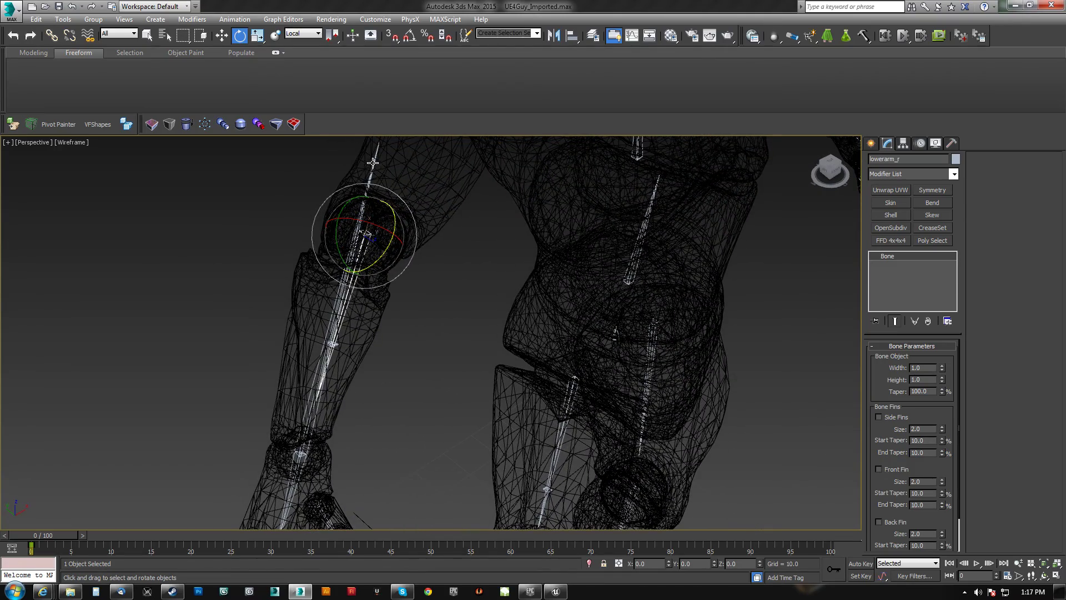
# Select the ik_hand_gun bone at the right wrist, try moving it, undo the move and clear the selection
pyautogui.click(372, 162)
pyautogui.keyDown('alt'); pyautogui.moveTo(376, 192); pyautogui.dragTo(345, 296, button='middle'); pyautogui.keyUp('alt')
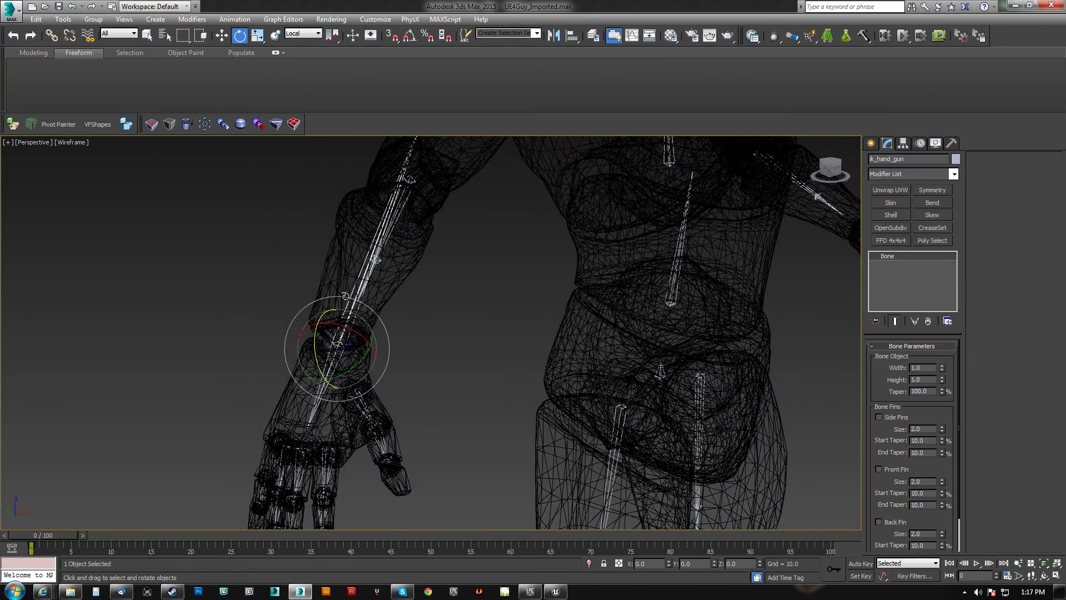
pyautogui.press('w')
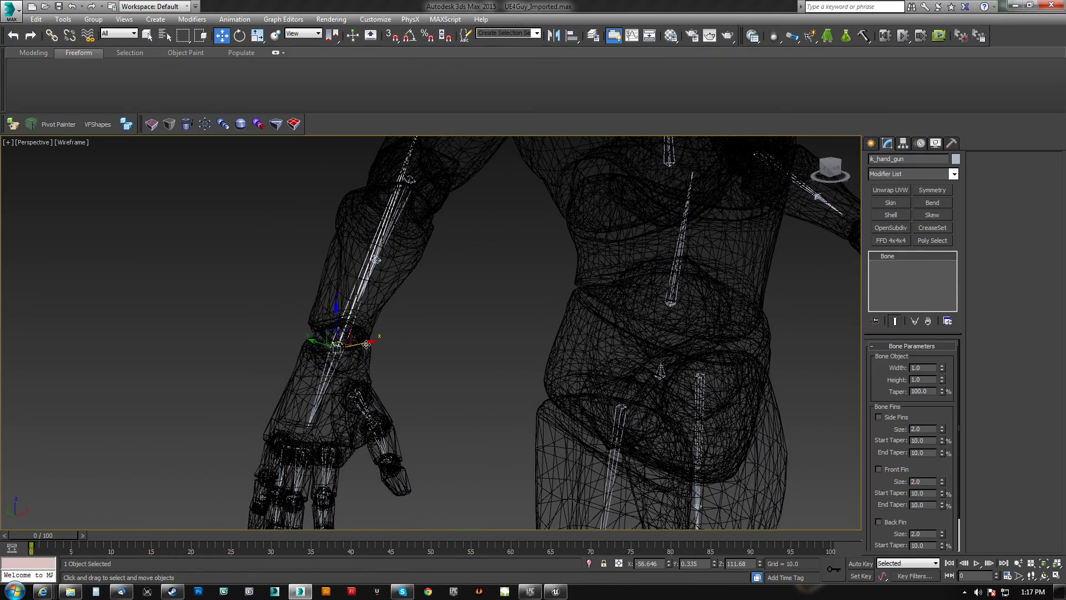
pyautogui.moveTo(366, 344); pyautogui.dragTo(250, 368)
pyautogui.hotkey('ctrl', 'z')
pyautogui.scroll(-3, 384, 328)
pyautogui.moveTo(383, 328); pyautogui.dragTo(331, 316, button='middle')
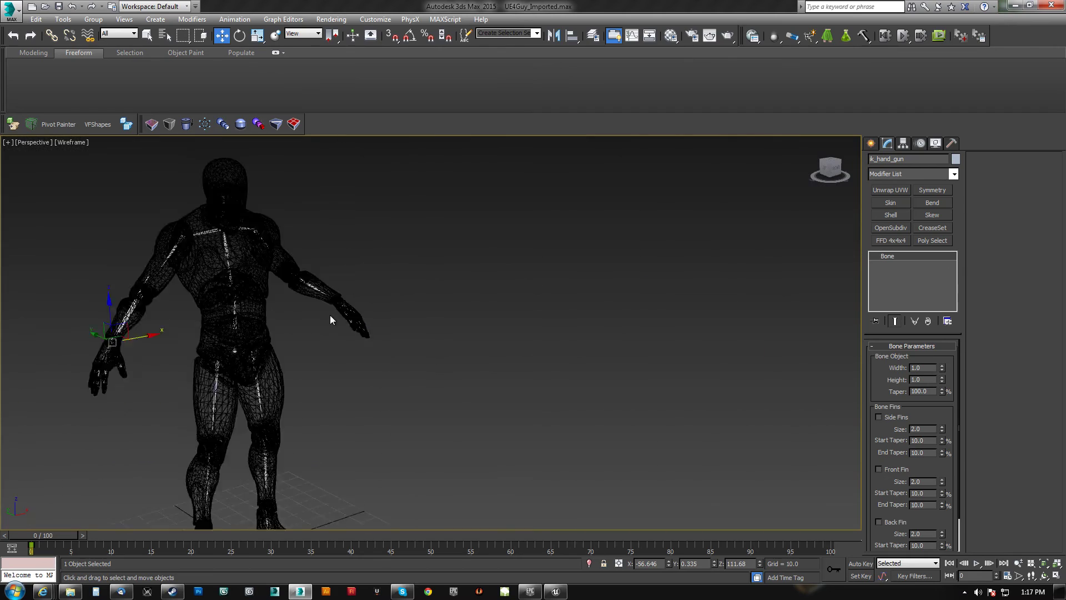
pyautogui.scroll(-5, 329, 315)
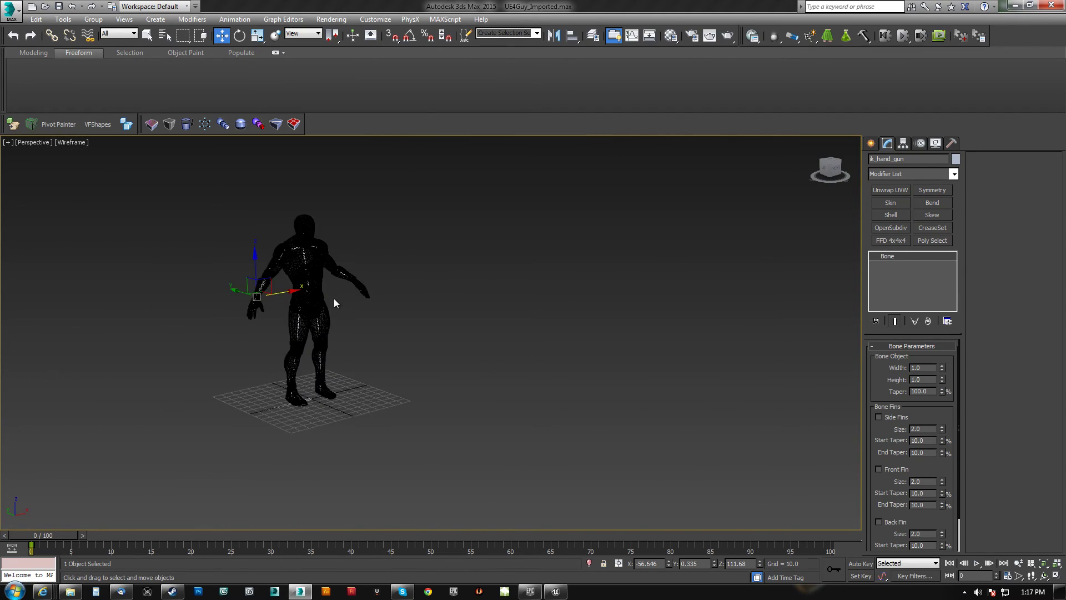
pyautogui.moveTo(334, 298); pyautogui.dragTo(376, 314, button='middle')
pyautogui.scroll(4, 337, 303)
pyautogui.click(307, 295)
# Select the clavicle_r bone, try rotating it to check the shoulder's deformation in shaded display, and undo the rotation
pyautogui.moveTo(306, 295); pyautogui.dragTo(352, 328, button='middle')
pyautogui.scroll(7, 385, 328)
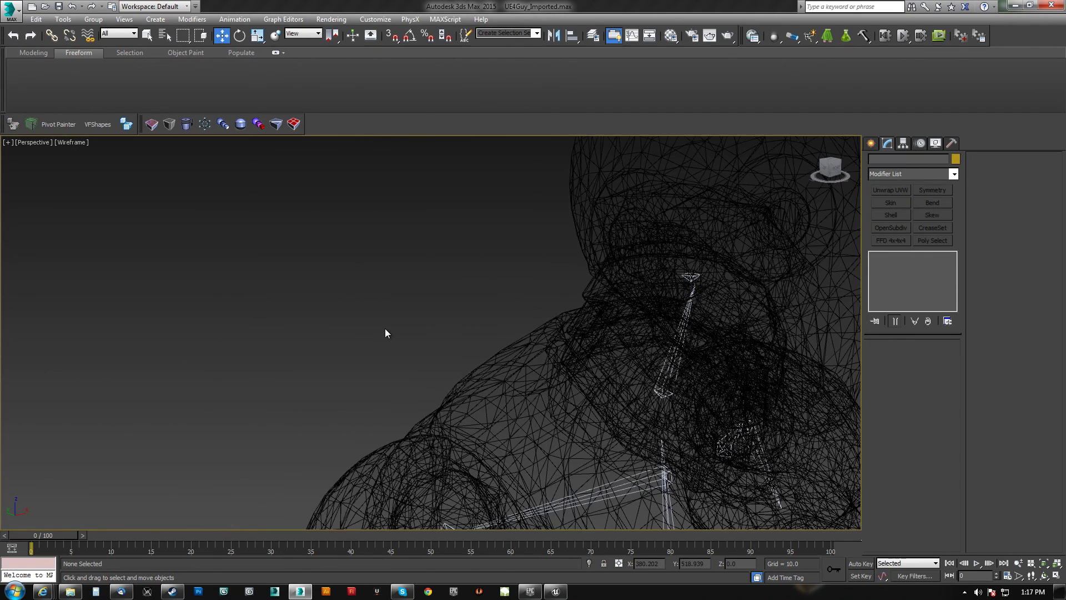
pyautogui.moveTo(456, 400); pyautogui.dragTo(316, 210, button='middle')
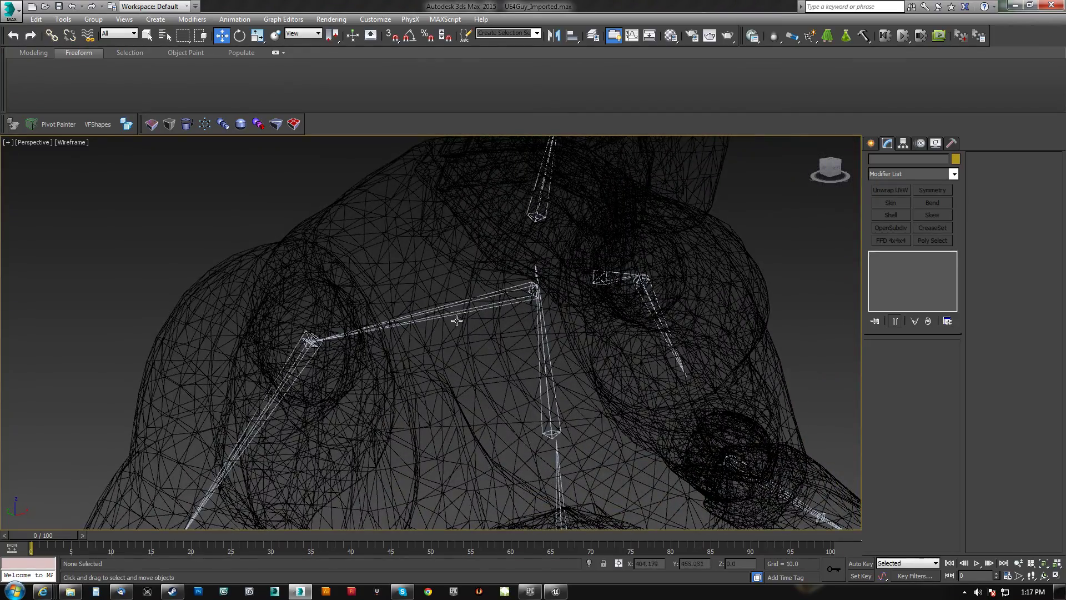
pyautogui.keyDown('alt'); pyautogui.moveTo(479, 310); pyautogui.dragTo(366, 311, button='middle'); pyautogui.keyUp('alt')
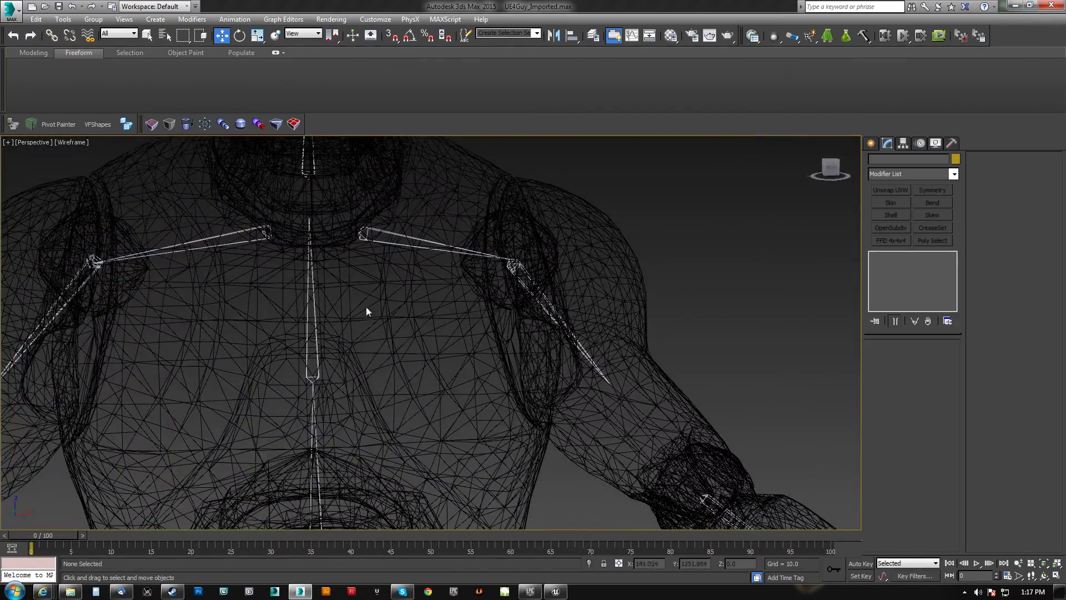
pyautogui.click(262, 234)
pyautogui.moveTo(262, 234); pyautogui.dragTo(399, 259, button='middle')
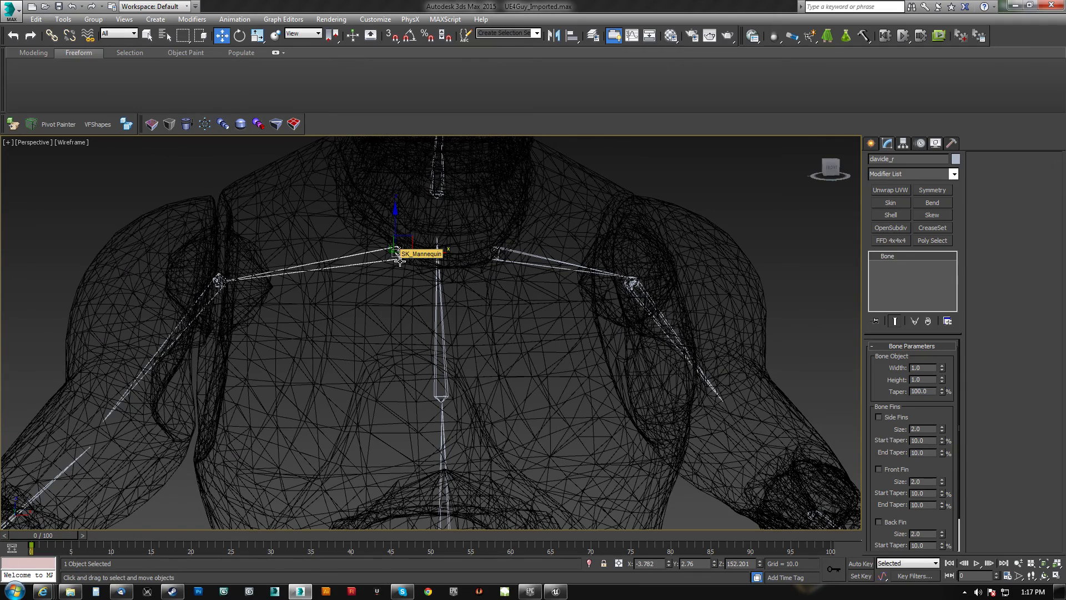
pyautogui.press('e')
pyautogui.moveTo(375, 218)
pyautogui.mouseDown()
pyautogui.moveTo(416, 222)
pyautogui.moveTo(390, 240)
pyautogui.moveTo(410, 231)
pyautogui.mouseUp()
pyautogui.press('F3')
pyautogui.hotkey('ctrl', 'z')
# View the whole shaded mannequin, return to wireframe display and select the hand_r bone at the right wrist
pyautogui.moveTo(401, 257); pyautogui.dragTo(431, 328, button='middle')
pyautogui.scroll(-10, 366, 295)
pyautogui.scroll(6, 431, 327)
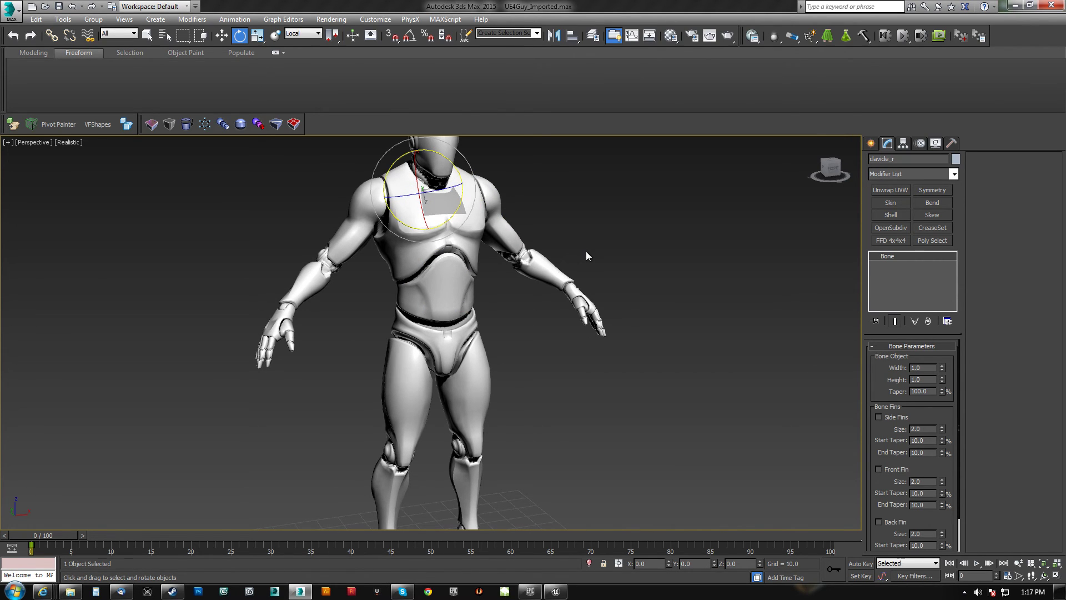
pyautogui.moveTo(585, 251)
pyautogui.keyDown('alt'); pyautogui.mouseDown(button='middle')
pyautogui.moveTo(231, 283)
pyautogui.moveTo(466, 269)
pyautogui.moveTo(411, 279)
pyautogui.moveTo(333, 327)
pyautogui.mouseUp(button='middle'); pyautogui.keyUp('alt')
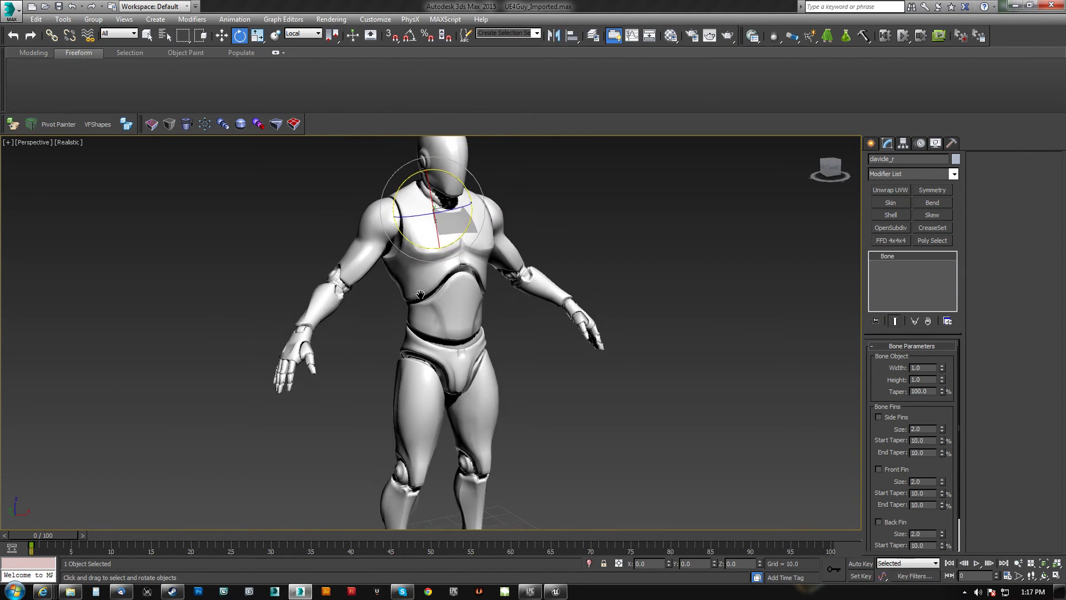
pyautogui.press('F3')
pyautogui.scroll(5, 327, 329)
pyautogui.scroll(2, 339, 342)
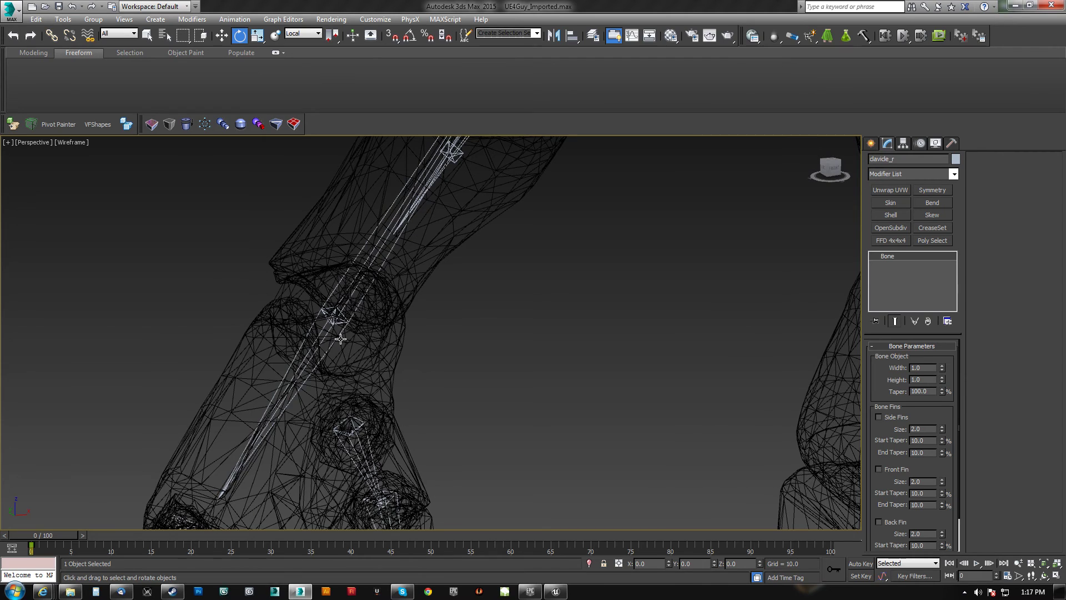
pyautogui.click(344, 315)
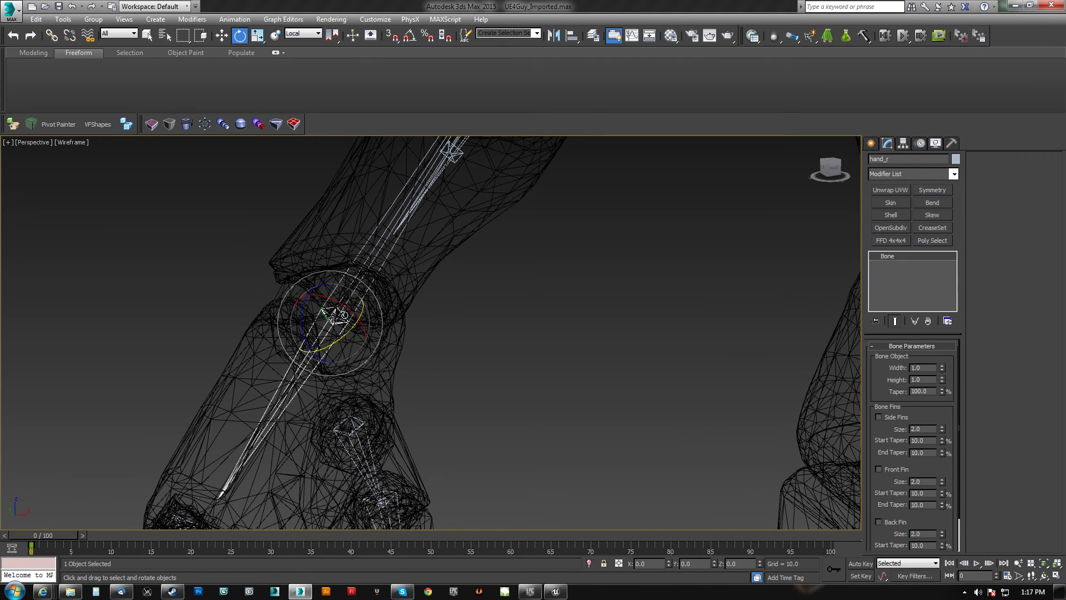
# Select the SK_Mannequin mesh and hide it so only the bones are displayed
pyautogui.scroll(-8, 344, 315)
pyautogui.click(488, 273)
pyautogui.rightClick(486, 272)
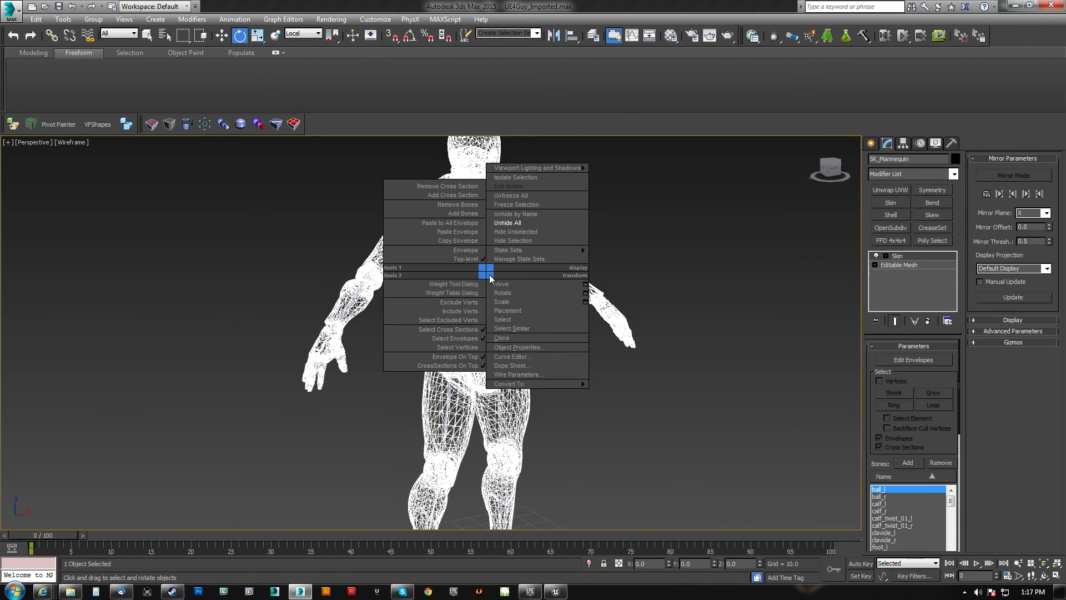
pyautogui.click(531, 242)
# Create an HI Solver IK chain between the hand_r bone and the upperarm_r bone
pyautogui.scroll(5, 352, 328)
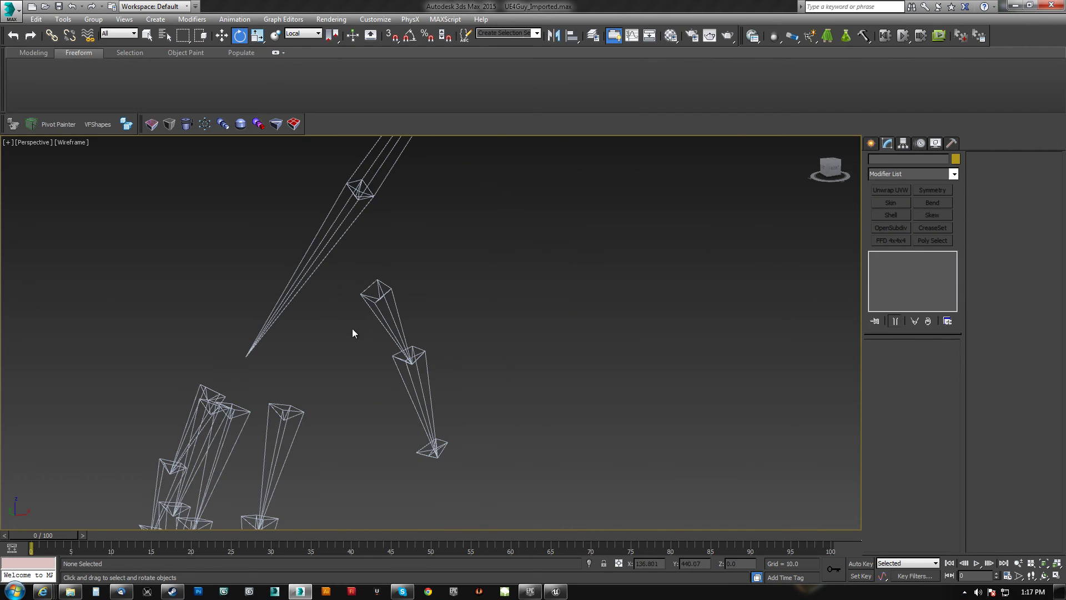
pyautogui.click(371, 195)
pyautogui.scroll(-5, 385, 251)
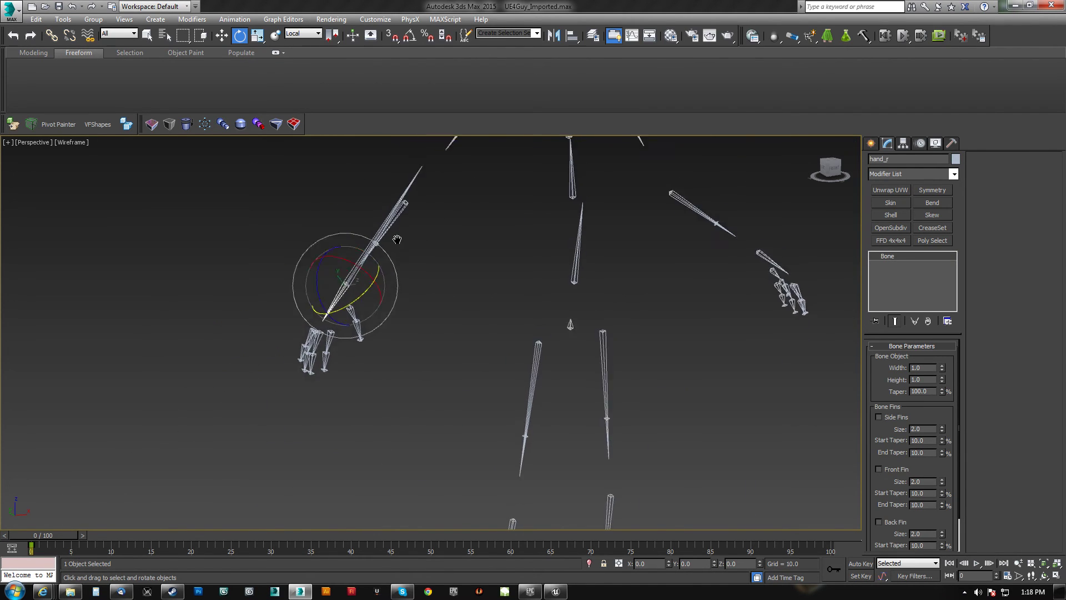
pyautogui.moveTo(348, 319)
pyautogui.keyDown('alt'); pyautogui.mouseDown(button='middle')
pyautogui.moveTo(386, 322)
pyautogui.moveTo(341, 304)
pyautogui.mouseUp(button='middle'); pyautogui.keyUp('alt')
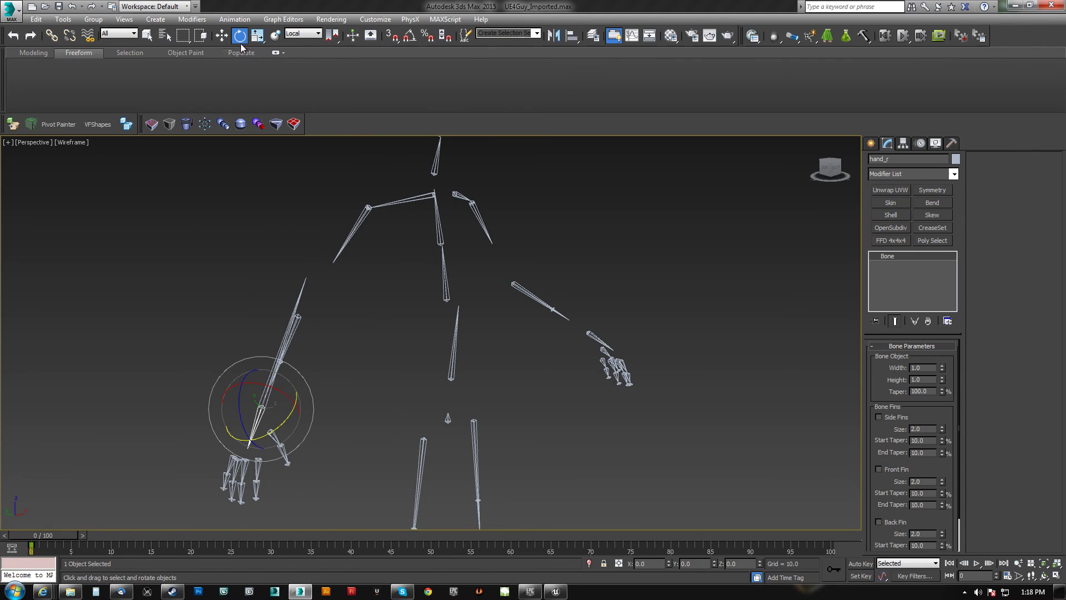
pyautogui.click(242, 23)
pyautogui.moveTo(304, 58)
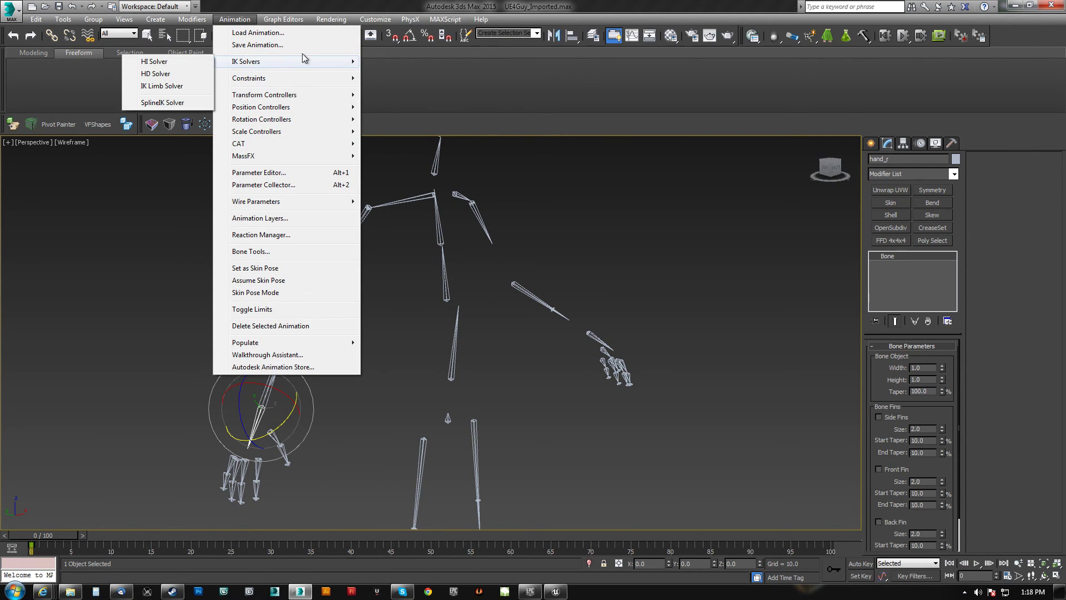
pyautogui.click(155, 62)
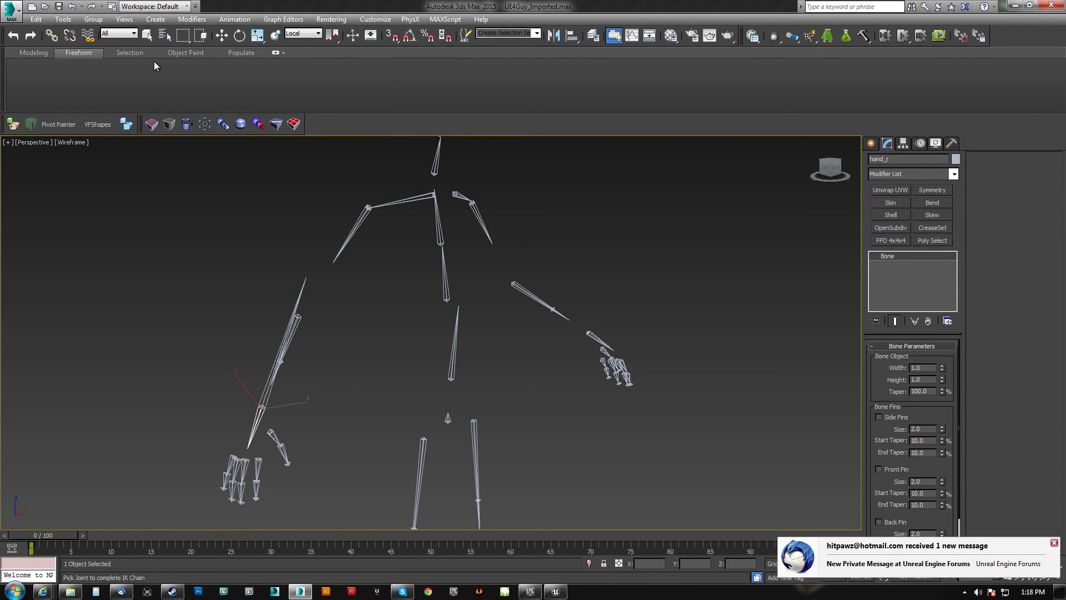
pyautogui.click(360, 218)
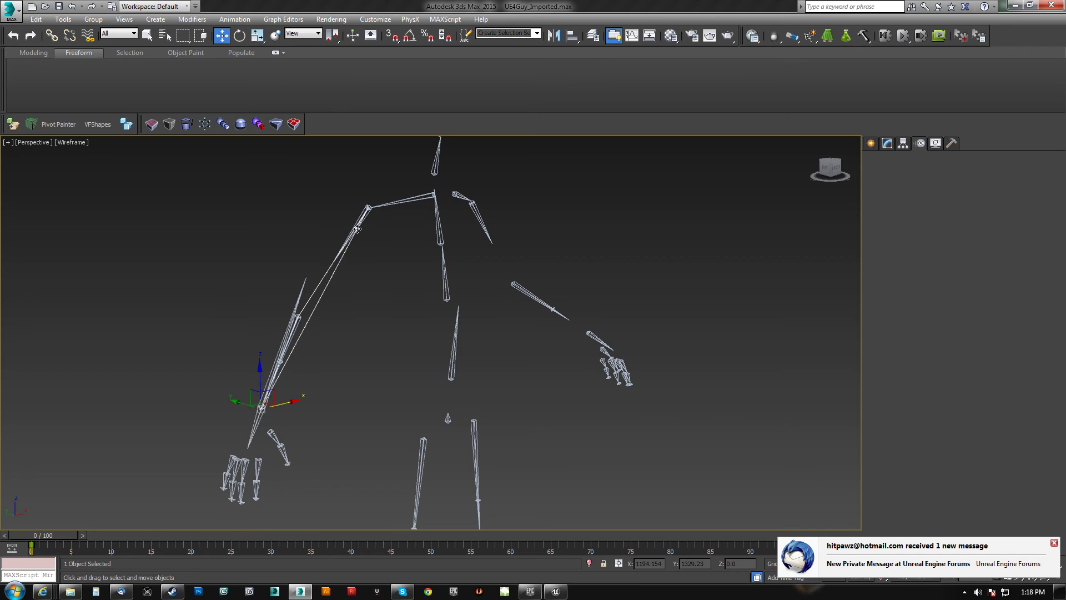
# Set the goal display size of the right arm's IK chain to 18.48
pyautogui.moveTo(296, 409); pyautogui.dragTo(415, 289, button='middle')
pyautogui.scroll(5, 388, 324)
pyautogui.scroll(-3, 407, 291)
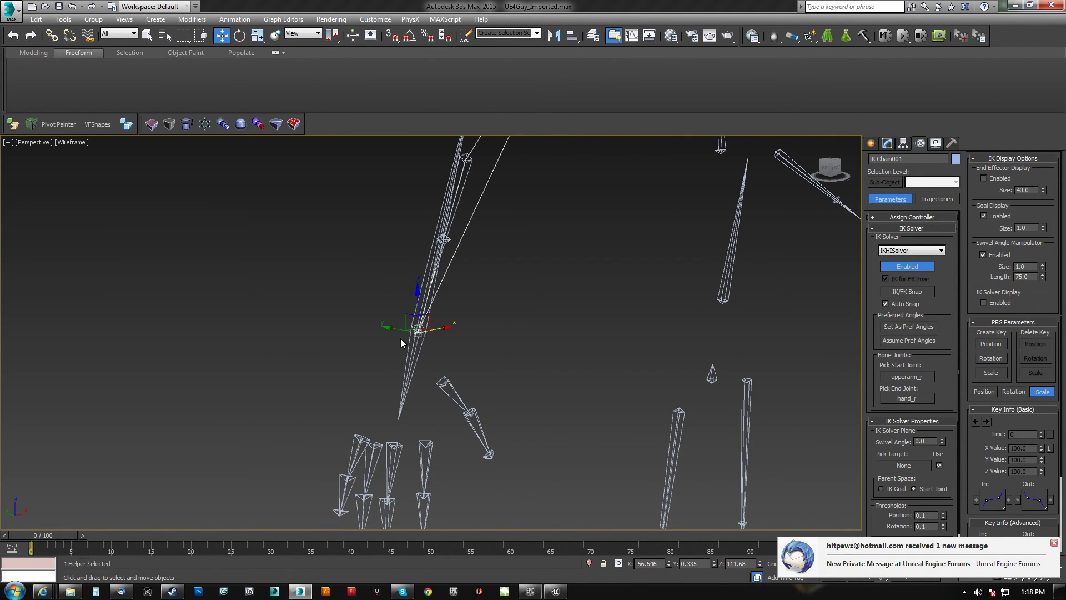
pyautogui.scroll(1, 417, 332)
pyautogui.scroll(2, 417, 331)
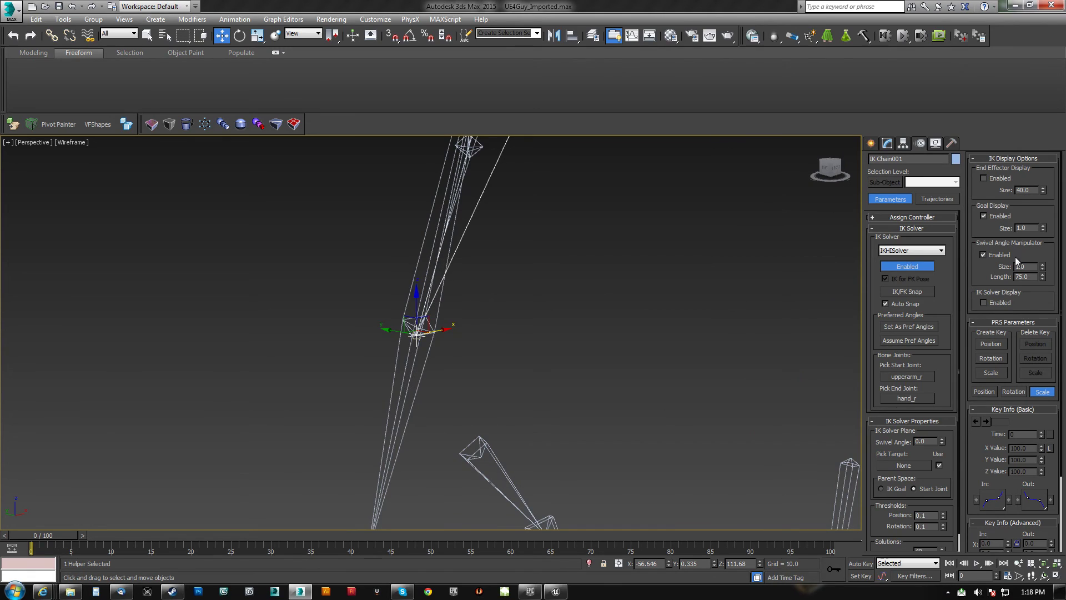
pyautogui.scroll(2, 1030, 218)
pyautogui.scroll(-2, 1030, 218)
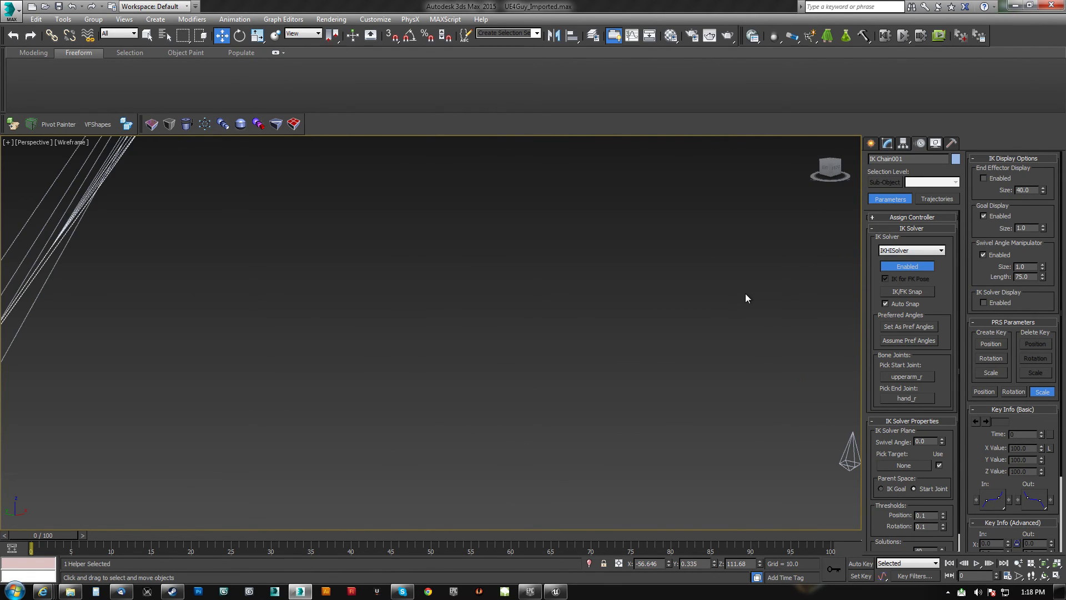
pyautogui.scroll(-3, 736, 302)
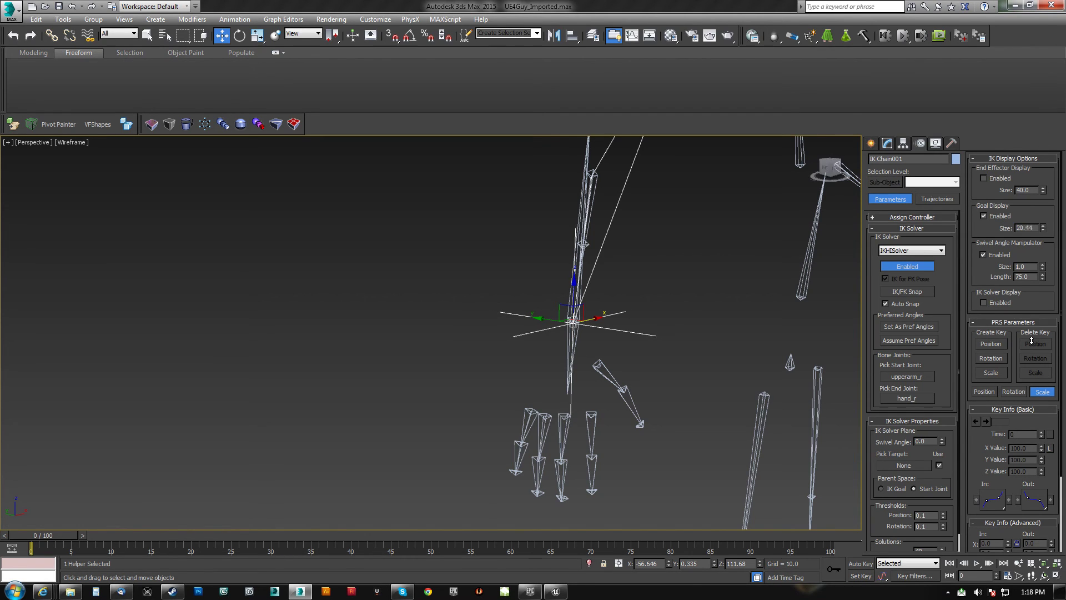
pyautogui.scroll(-4, 491, 336)
# Try moving the right arm's IK goal upward with the bones in shaded display, undoing each move
pyautogui.press('F3')
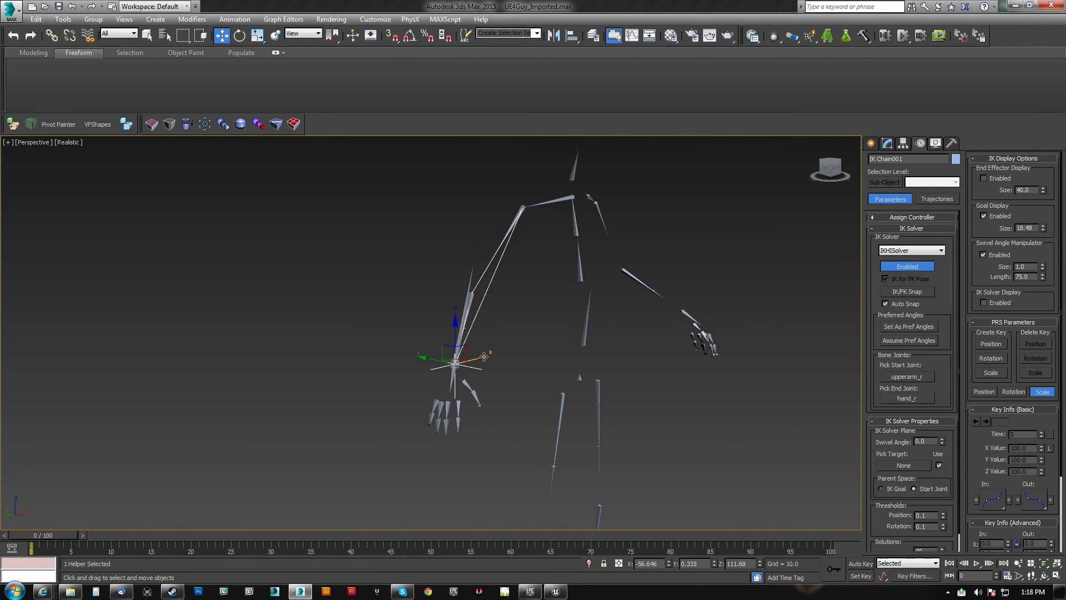
pyautogui.moveTo(452, 337); pyautogui.dragTo(452, 231)
pyautogui.keyDown('alt'); pyautogui.moveTo(500, 291); pyautogui.dragTo(471, 322, button='middle'); pyautogui.keyUp('alt')
pyautogui.hotkey('ctrl', 'z')
pyautogui.moveTo(469, 342); pyautogui.dragTo(421, 142)
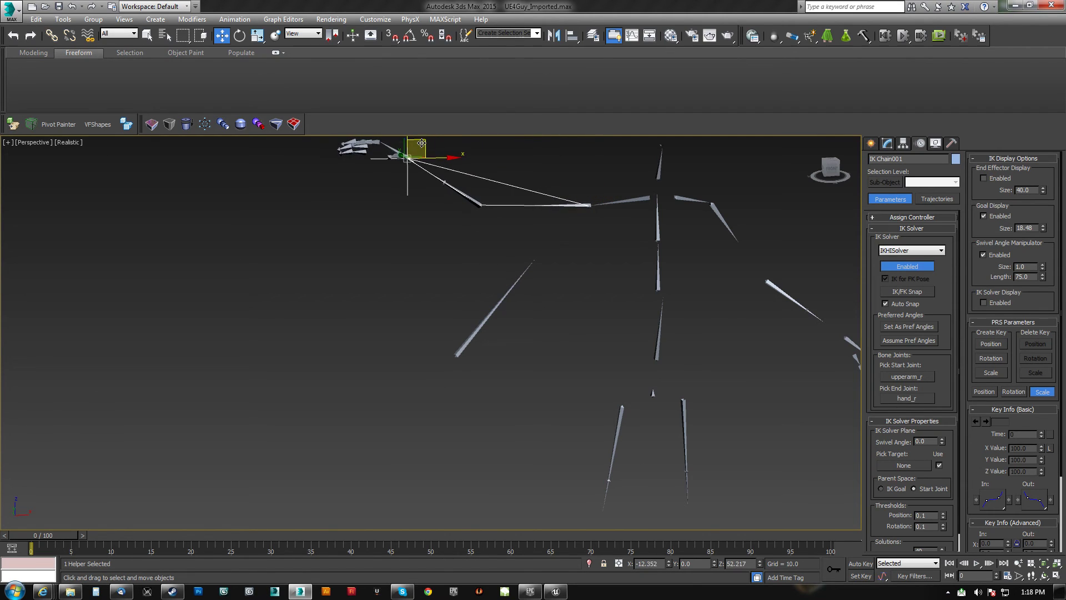
pyautogui.hotkey('ctrl', 'z')
# Unhide all objects and try moving the right wrist's IK goal to check the arm's deformation, cancelling each move
pyautogui.rightClick(705, 309)
pyautogui.click(747, 261)
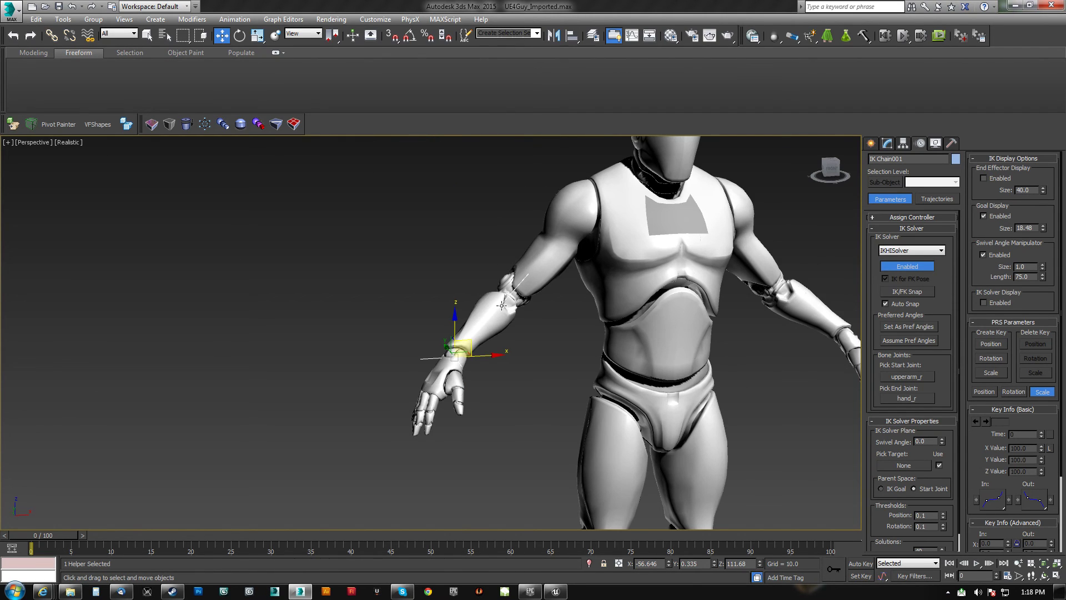
pyautogui.moveTo(469, 339); pyautogui.dragTo(560, 333)
pyautogui.rightClick(561, 333)
pyautogui.keyDown('alt'); pyautogui.moveTo(525, 364); pyautogui.dragTo(627, 356, button='middle'); pyautogui.keyUp('alt')
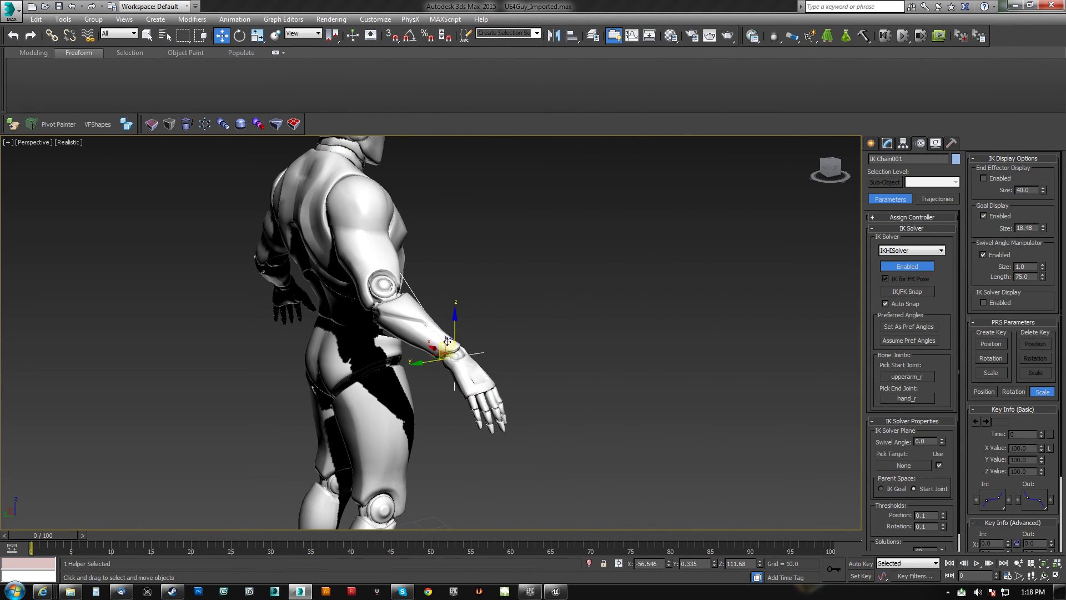
pyautogui.keyDown('alt'); pyautogui.moveTo(435, 336); pyautogui.dragTo(354, 337, button='middle'); pyautogui.keyUp('alt')
pyautogui.moveTo(452, 345); pyautogui.dragTo(527, 215)
pyautogui.rightClick(527, 215)
pyautogui.keyDown('alt'); pyautogui.moveTo(564, 311); pyautogui.dragTo(454, 300, button='middle'); pyautogui.keyUp('alt')
# Return to wireframe display and select the hand_l bone at the left wrist
pyautogui.press('F3')
pyautogui.press('z')
pyautogui.moveTo(595, 364); pyautogui.dragTo(255, 136, button='middle')
pyautogui.moveTo(503, 431); pyautogui.dragTo(255, 22, button='middle')
pyautogui.moveTo(308, 189); pyautogui.dragTo(509, 463, button='middle')
pyautogui.click(453, 263)
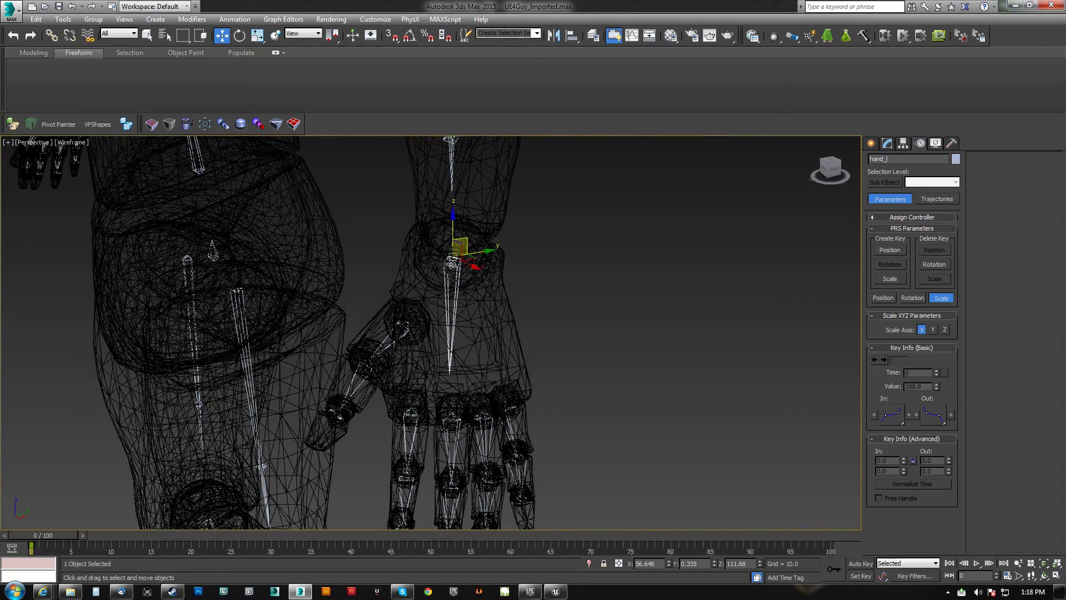
# Select the hand_r bone and the right arm's IK goal in turn to compare the two at the wrist
pyautogui.moveTo(245, 241); pyautogui.dragTo(528, 305, button='middle')
pyautogui.moveTo(494, 489); pyautogui.dragTo(545, 283, button='middle')
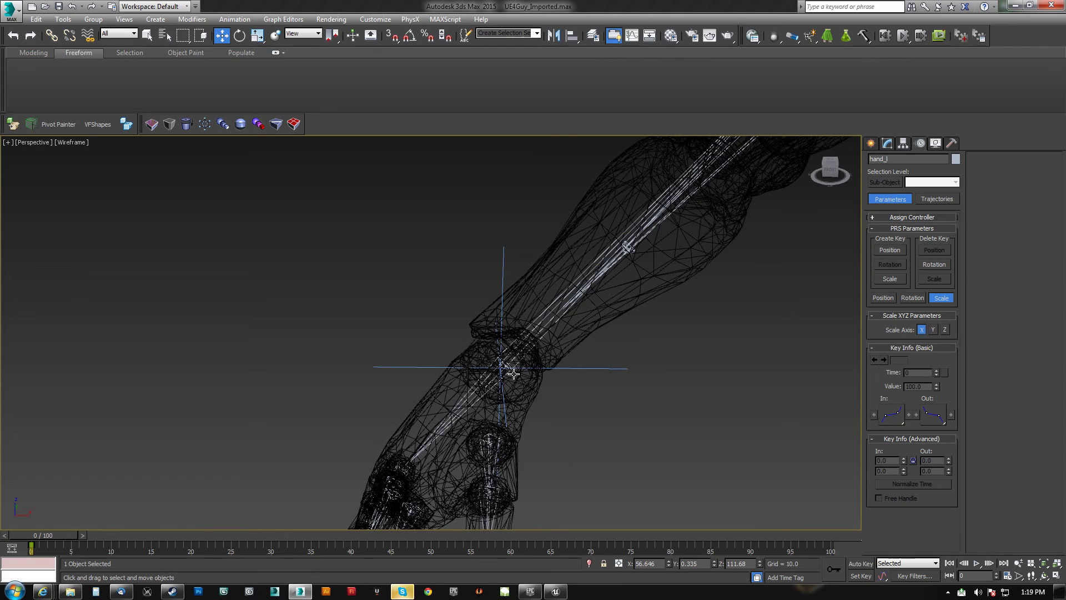
pyautogui.click(469, 397)
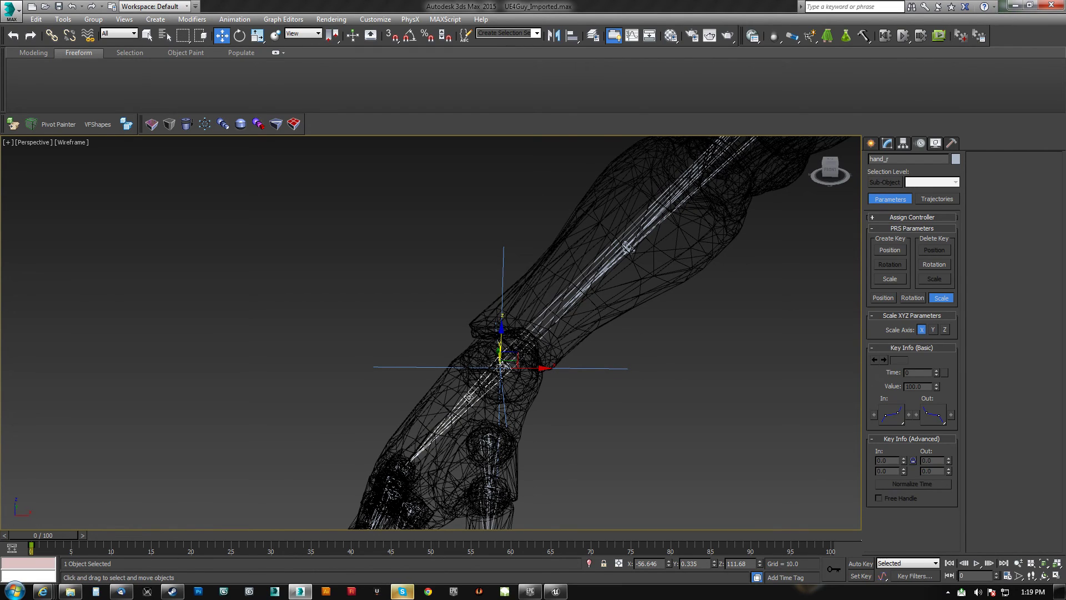
pyautogui.click(602, 366)
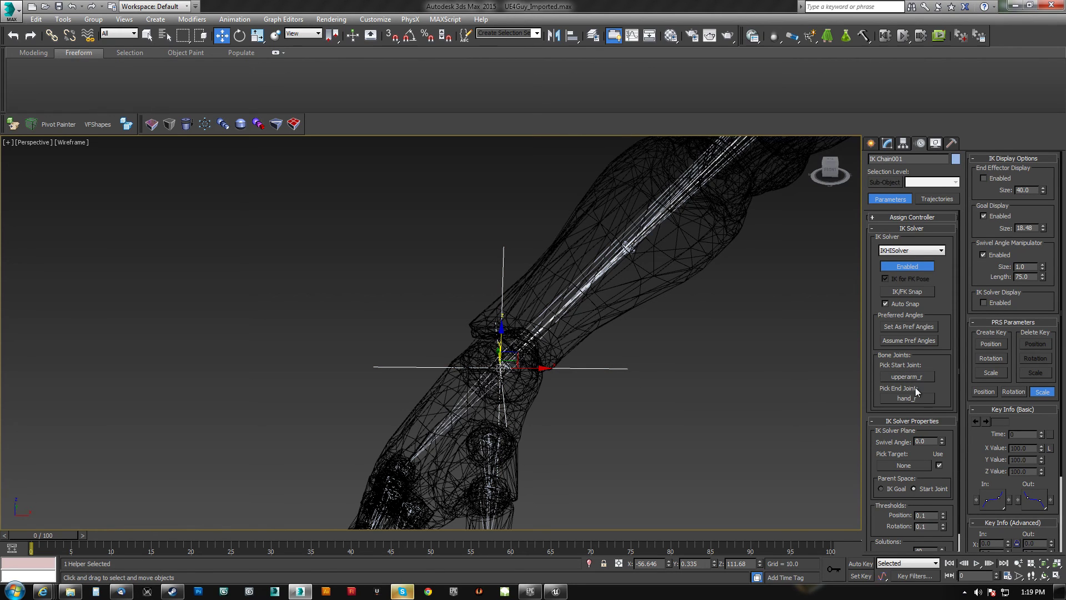
pyautogui.click(458, 406)
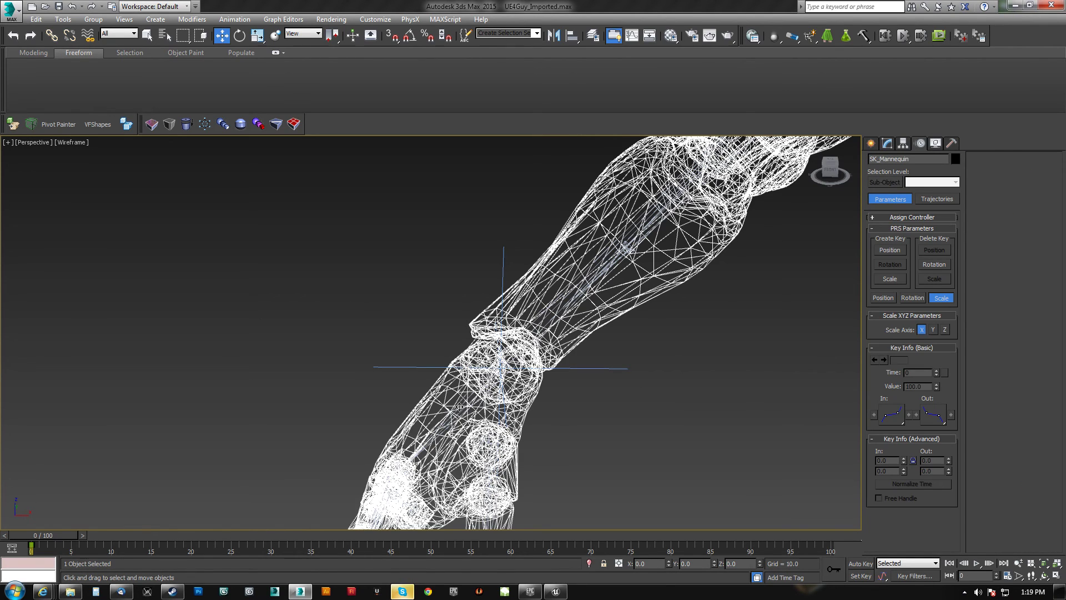
pyautogui.moveTo(655, 361); pyautogui.dragTo(390, 312, button='middle')
pyautogui.scroll(-6, 299, 287)
pyautogui.scroll(3, 406, 267)
pyautogui.scroll(6, 406, 268)
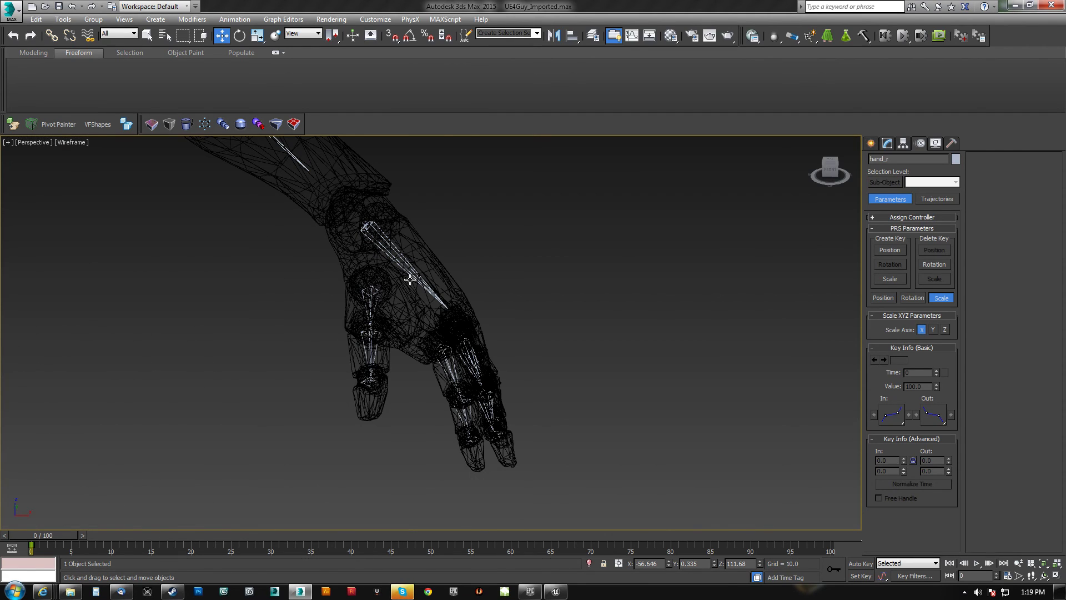
# Create an HI Solver IK chain between the hand_l bone and the upperarm_l bone
pyautogui.click(424, 288)
pyautogui.scroll(-6, 403, 242)
pyautogui.moveTo(279, 179); pyautogui.dragTo(392, 330, button='middle')
pyautogui.scroll(10, 392, 330)
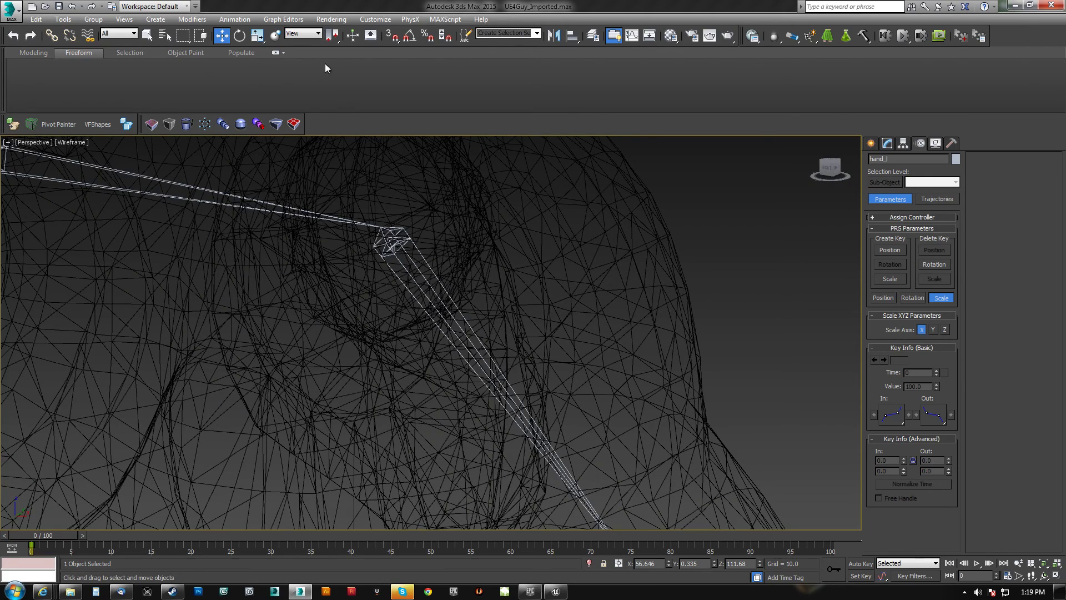
pyautogui.click(244, 20)
pyautogui.moveTo(250, 61)
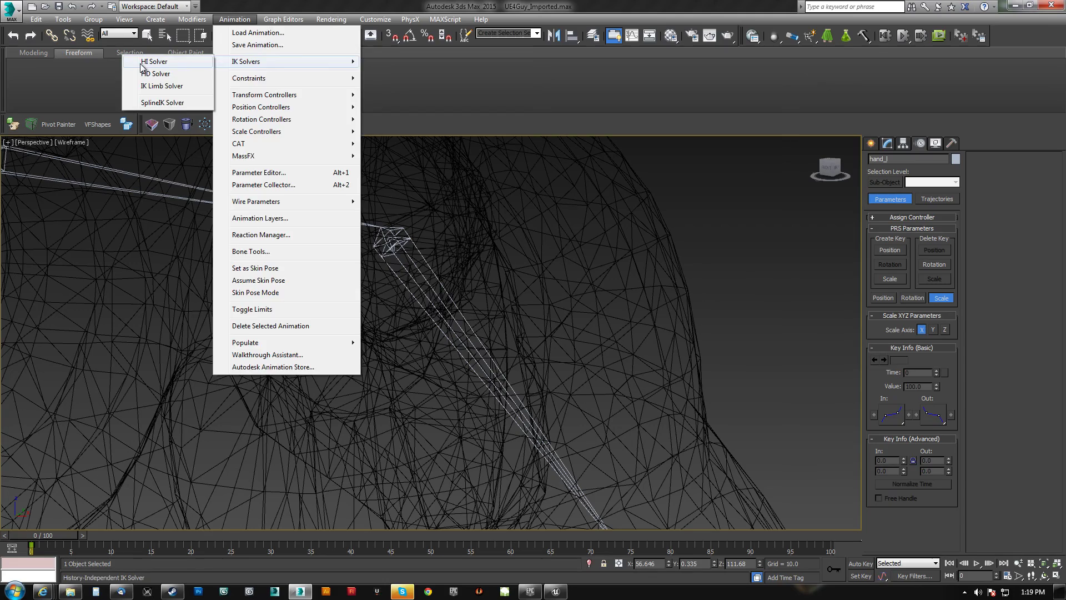
pyautogui.click(142, 62)
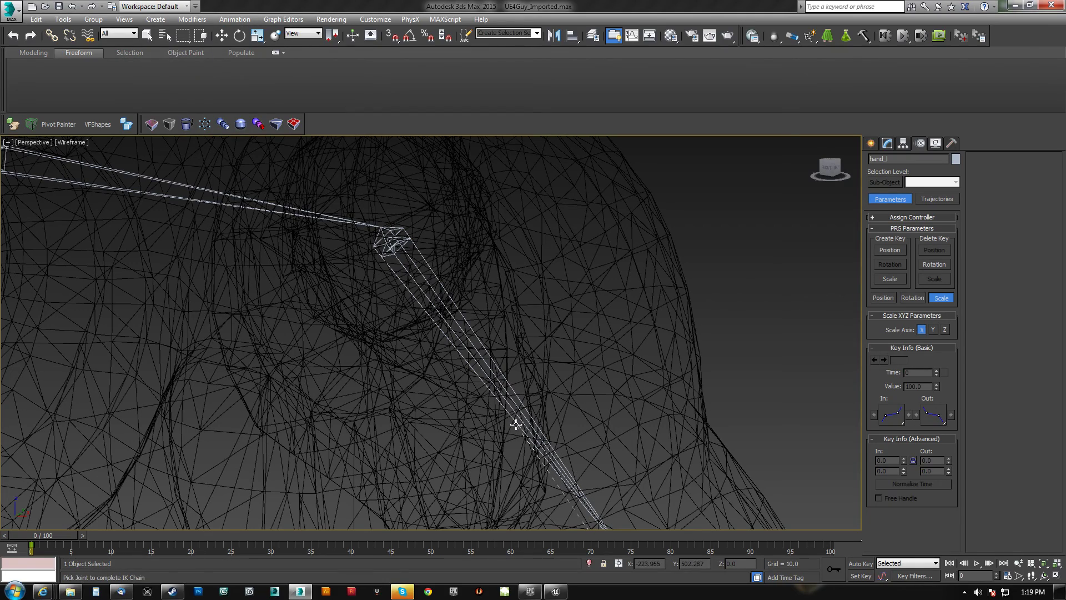
pyautogui.click(518, 425)
pyautogui.scroll(-10, 474, 347)
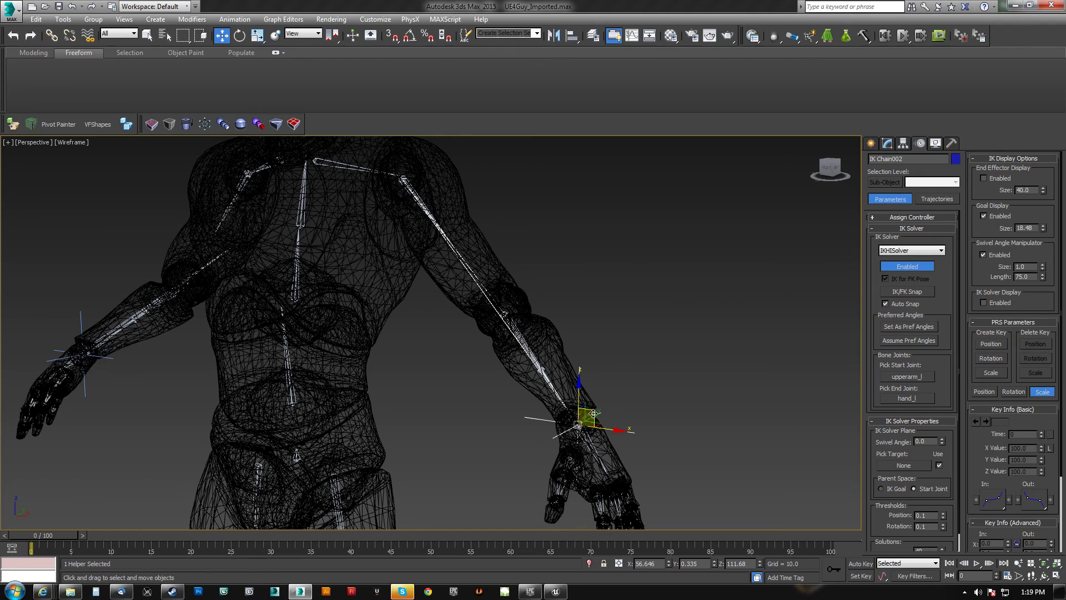
# Try moving the left arm's IK goal upward to test how the arm bends, and undo the move
pyautogui.moveTo(592, 413); pyautogui.dragTo(611, 194)
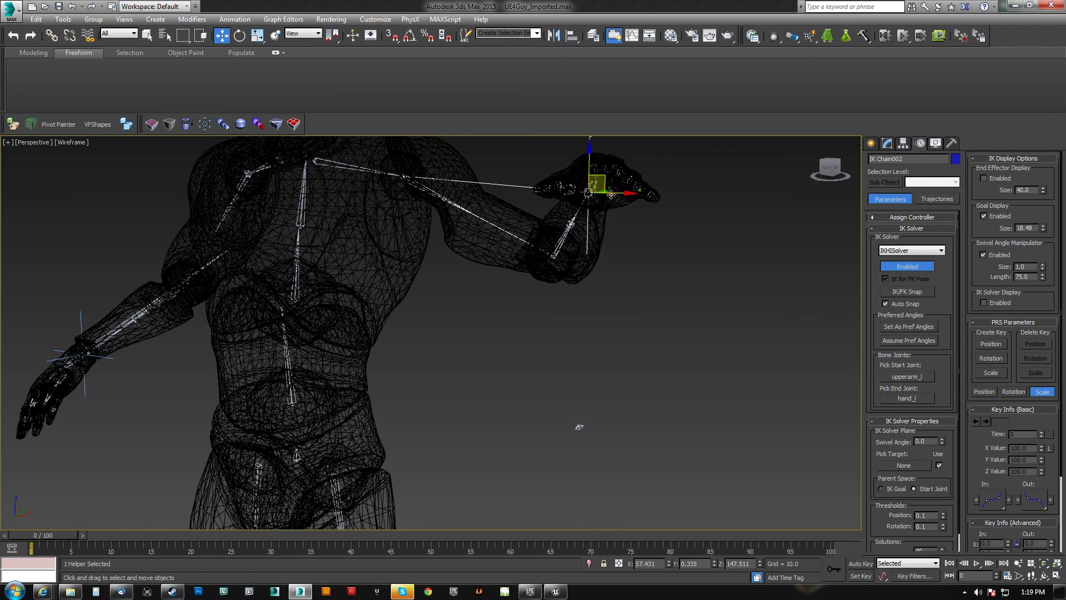
pyautogui.hotkey('ctrl', 'z')
pyautogui.moveTo(557, 324)
pyautogui.keyDown('alt'); pyautogui.mouseDown(button='middle')
pyautogui.moveTo(474, 318)
pyautogui.moveTo(364, 375)
pyautogui.moveTo(320, 353)
pyautogui.mouseUp(button='middle'); pyautogui.keyUp('alt')
pyautogui.press('F3')
pyautogui.press('F3')
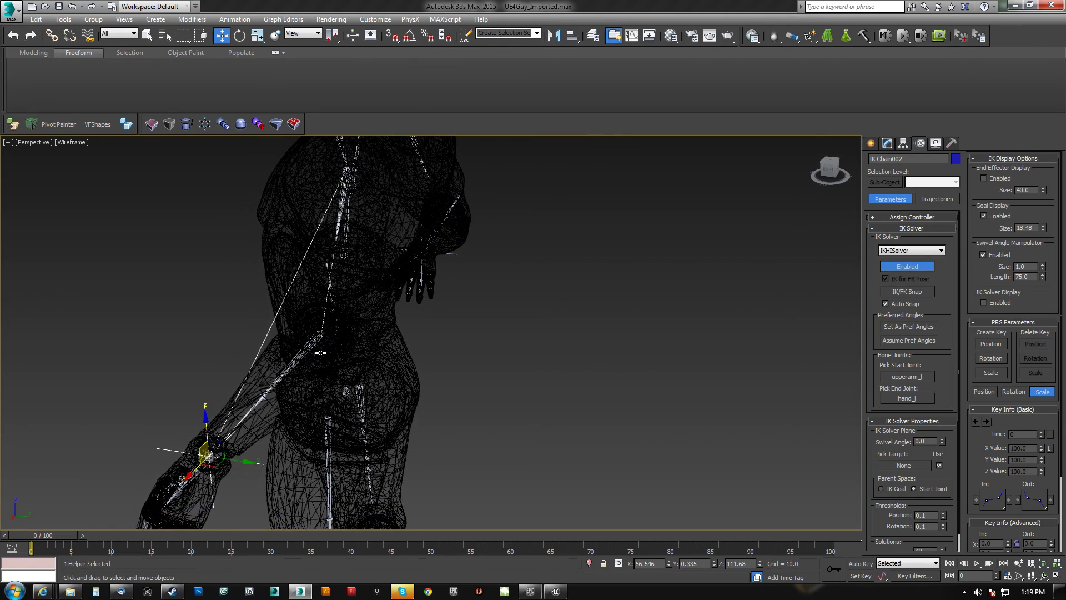
# Select the SK_Mannequin mesh, hide it and switch the remaining bones to shaded display
pyautogui.scroll(4, 321, 353)
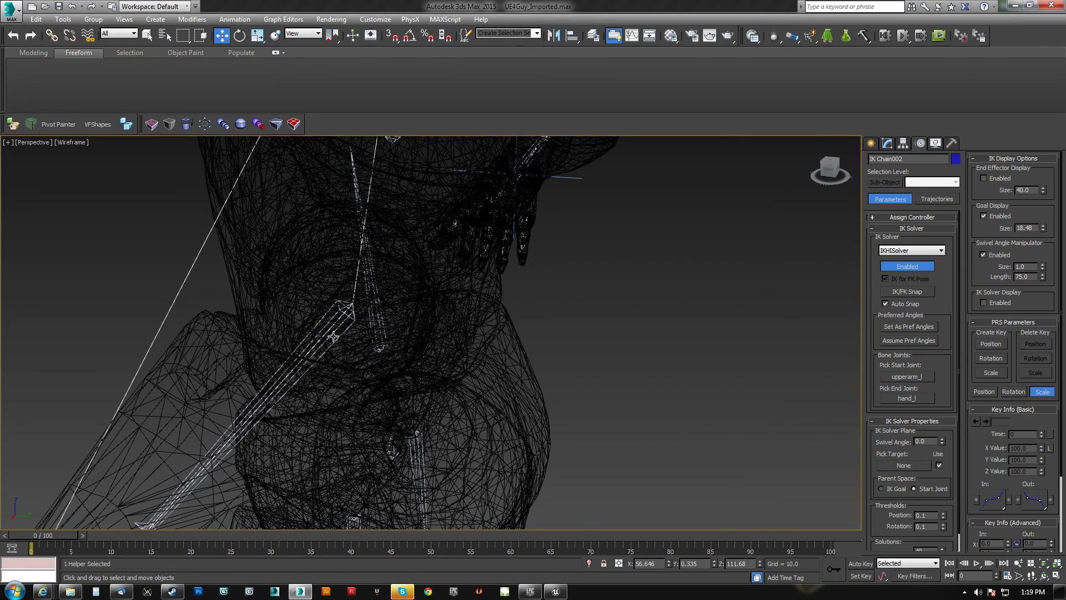
pyautogui.scroll(-5, 333, 335)
pyautogui.click(423, 313)
pyautogui.rightClick(423, 313)
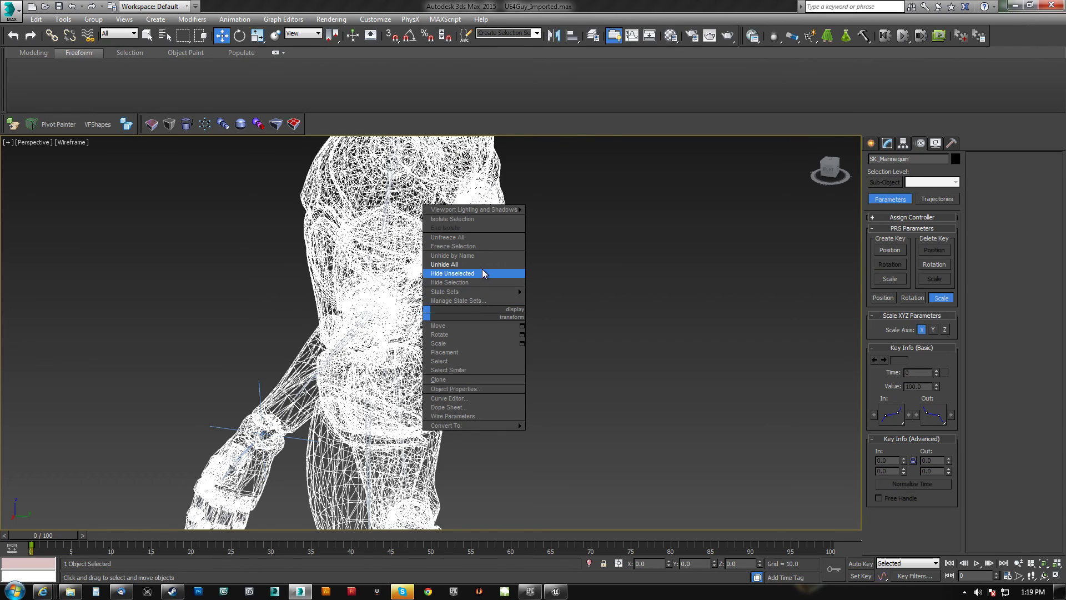
pyautogui.click(454, 282)
pyautogui.moveTo(322, 375)
pyautogui.keyDown('alt'); pyautogui.mouseDown(button='middle')
pyautogui.moveTo(479, 332)
pyautogui.moveTo(421, 364)
pyautogui.moveTo(427, 353)
pyautogui.mouseUp(button='middle'); pyautogui.keyUp('alt')
pyautogui.press('F3')
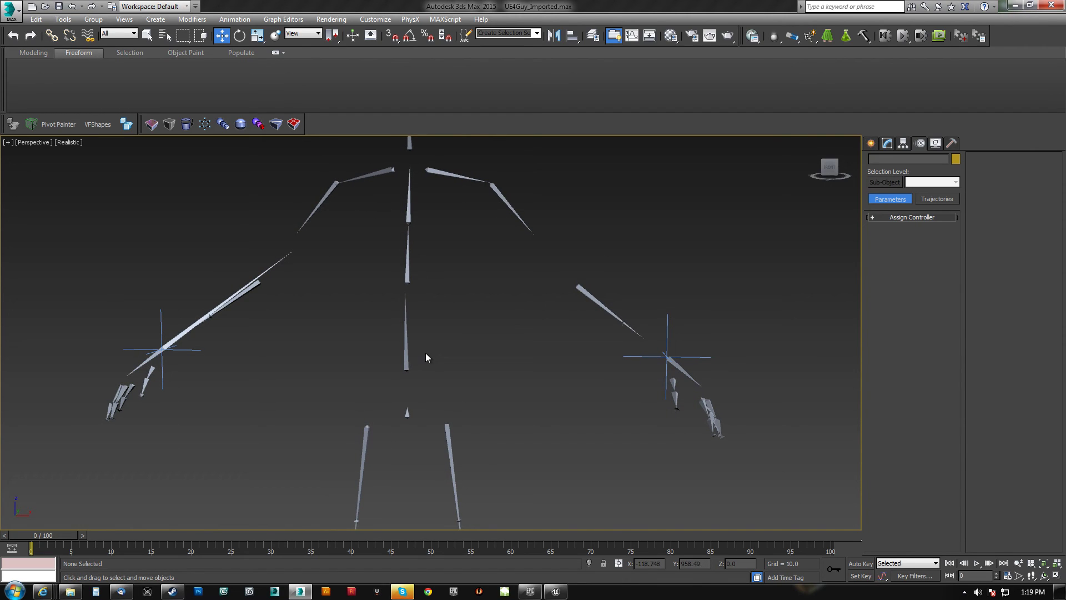
pyautogui.moveTo(407, 436)
pyautogui.mouseDown(button='middle')
pyautogui.moveTo(499, 406)
pyautogui.moveTo(426, 421)
pyautogui.moveTo(415, 434)
pyautogui.mouseUp(button='middle')
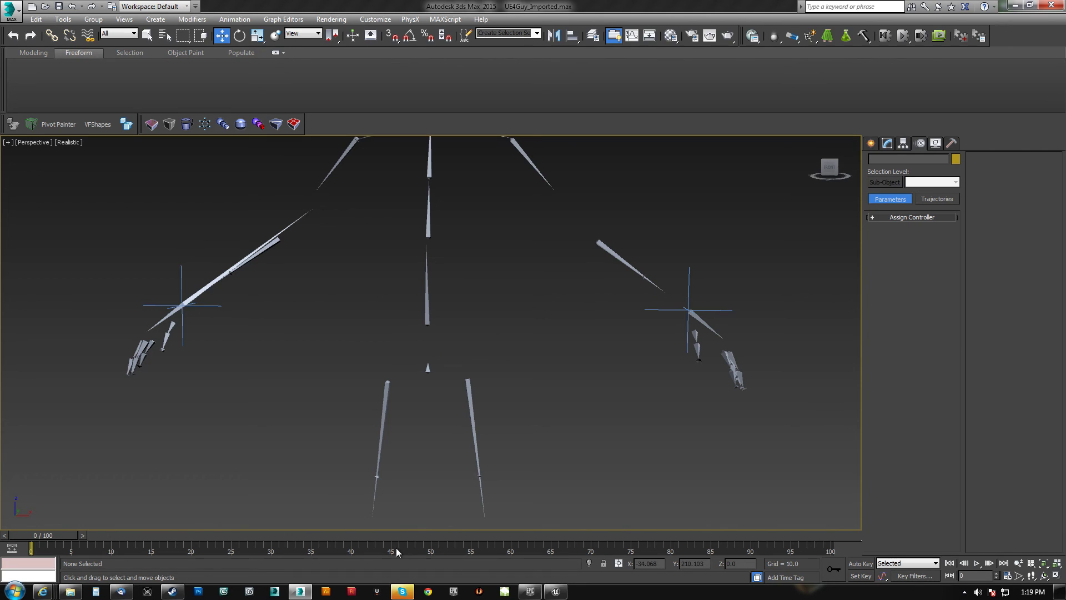
pyautogui.moveTo(420, 337); pyautogui.dragTo(414, 355, button='middle')
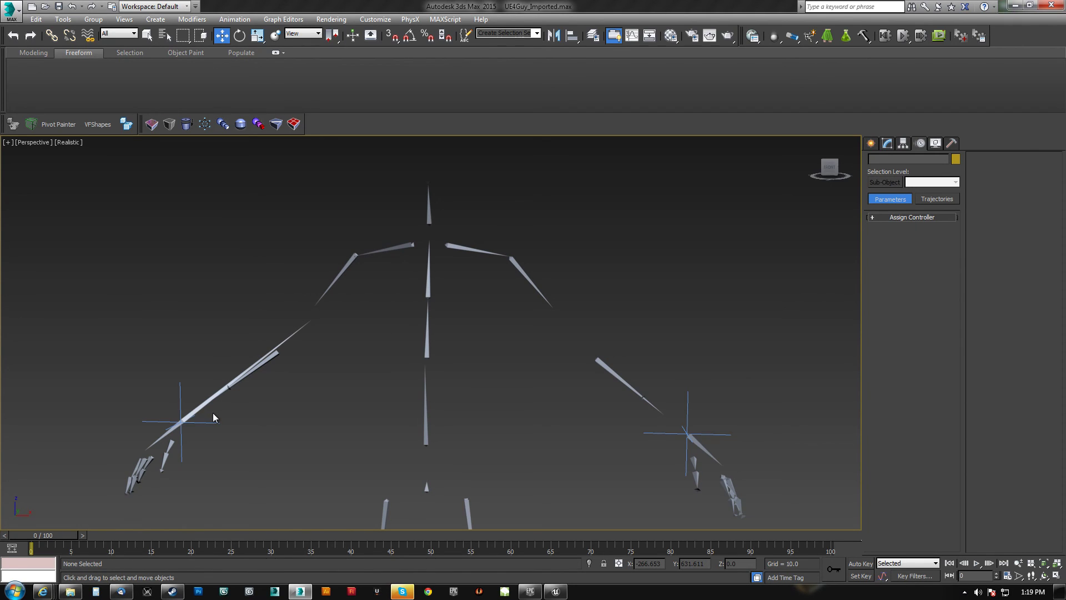
pyautogui.keyDown('alt'); pyautogui.moveTo(307, 397); pyautogui.dragTo(375, 354, button='middle'); pyautogui.keyUp('alt')
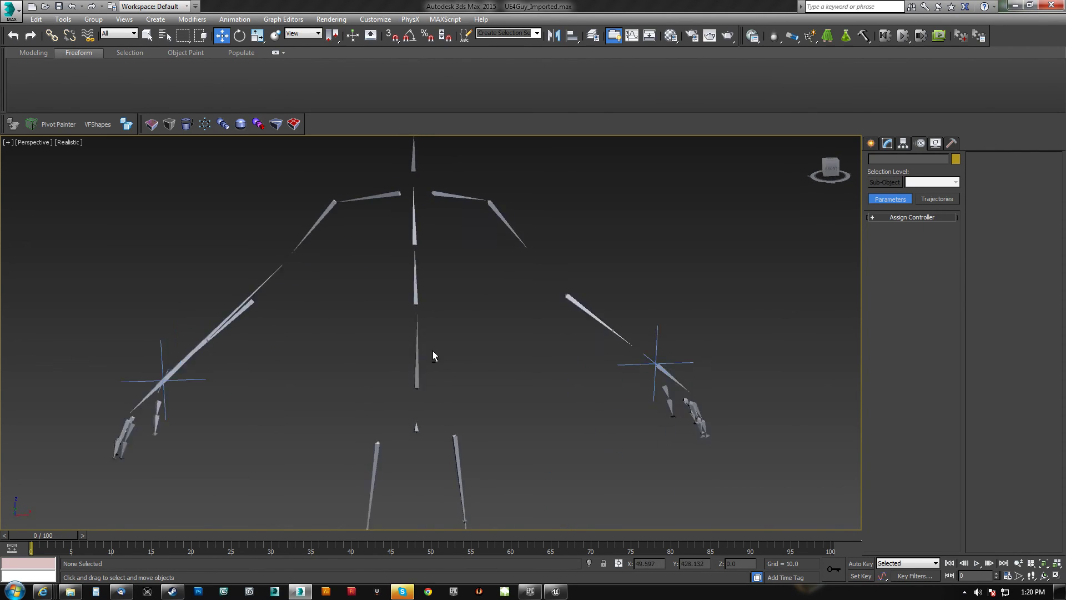
pyautogui.keyDown('alt'); pyautogui.moveTo(433, 355); pyautogui.dragTo(489, 341, button='middle'); pyautogui.keyUp('alt')
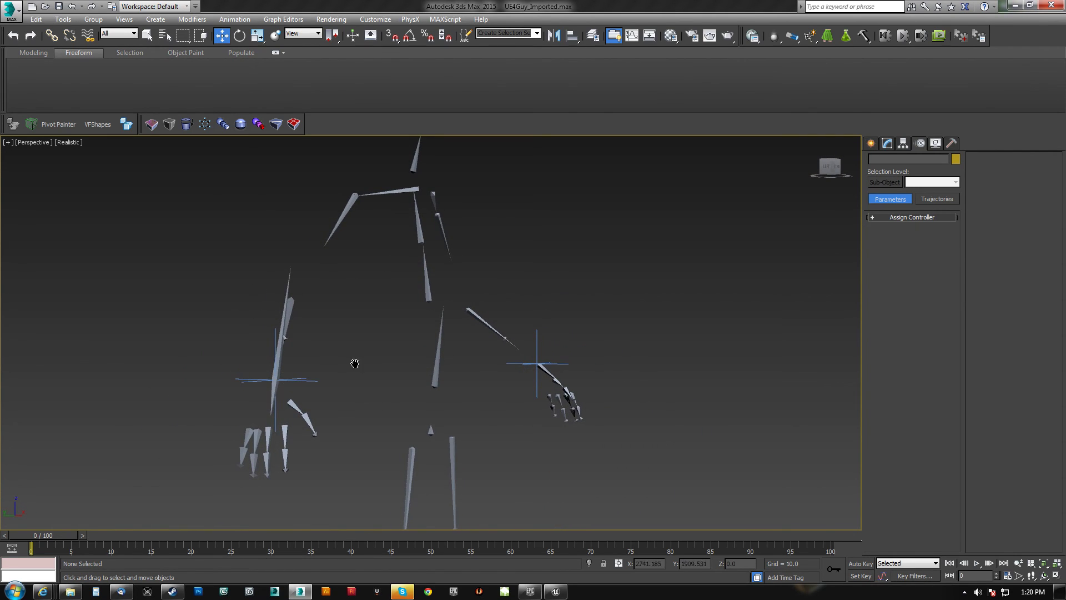
pyautogui.keyDown('alt'); pyautogui.moveTo(355, 363); pyautogui.dragTo(387, 345, button='middle'); pyautogui.keyUp('alt')
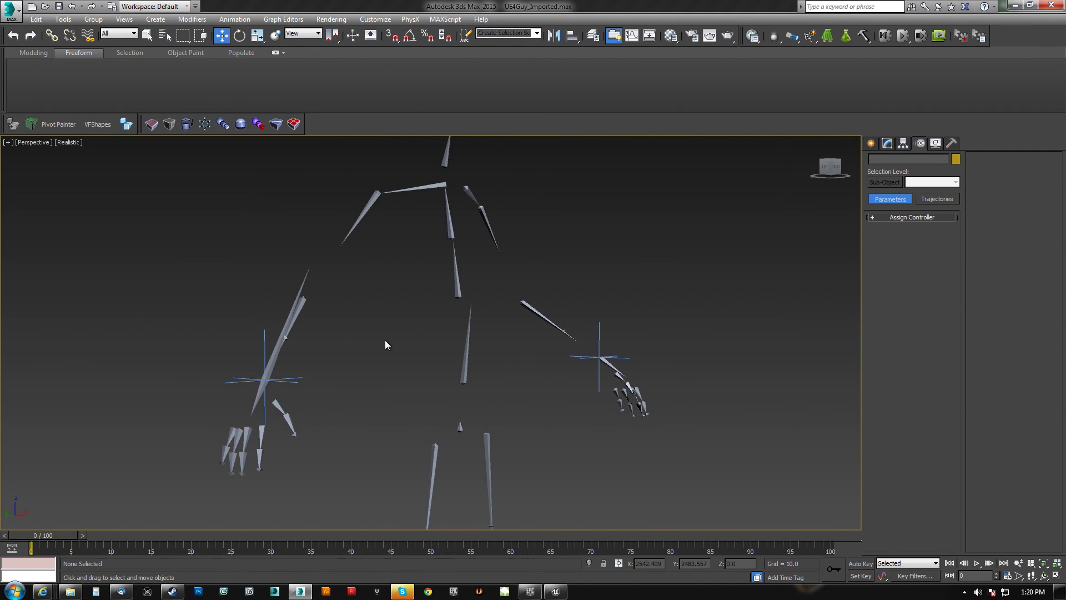
pyautogui.moveTo(489, 319)
pyautogui.keyDown('alt'); pyautogui.mouseDown(button='middle')
pyautogui.moveTo(424, 333)
pyautogui.moveTo(368, 325)
pyautogui.moveTo(465, 335)
pyautogui.moveTo(480, 355)
pyautogui.mouseUp(button='middle'); pyautogui.keyUp('alt')
# Return to wireframe display and create a sphere with a radius of about 1.9 on the ground grid beside the skeleton
pyautogui.press('F3')
pyautogui.click(871, 144)
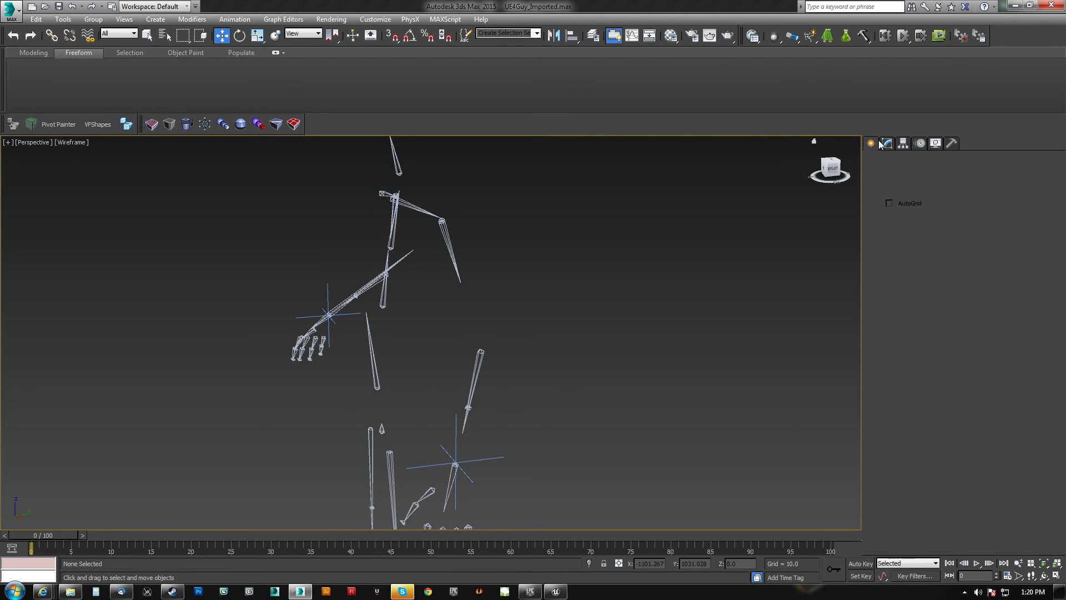
pyautogui.click(897, 228)
pyautogui.moveTo(602, 500); pyautogui.dragTo(518, 333, button='middle')
pyautogui.moveTo(415, 472); pyautogui.dragTo(417, 471)
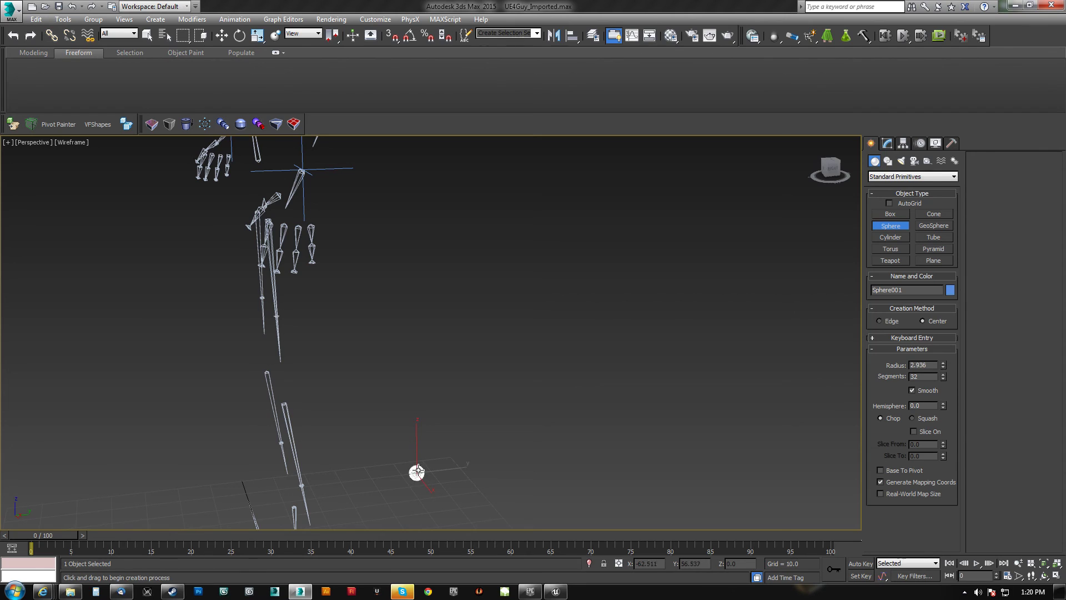
pyautogui.keyDown('alt'); pyautogui.moveTo(417, 471); pyautogui.dragTo(496, 327, button='middle'); pyautogui.keyUp('alt')
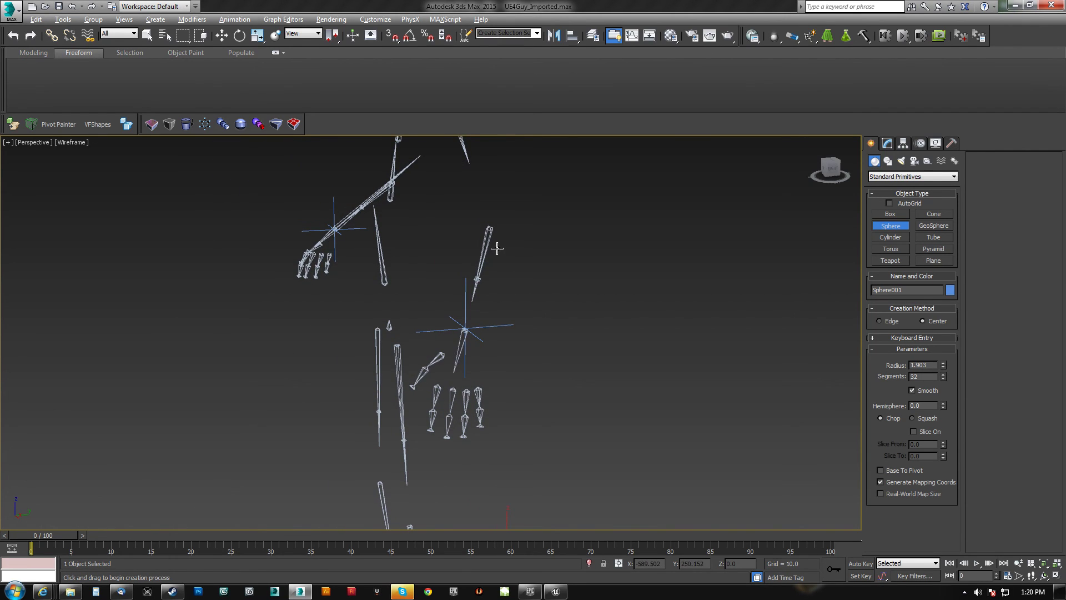
# Align the sphere to the lowerarm_l bone, pivot to pivot, in X, Y and Z position and on all three local orientation axes
pyautogui.hotkey('alt', 'a')
pyautogui.click(490, 230)
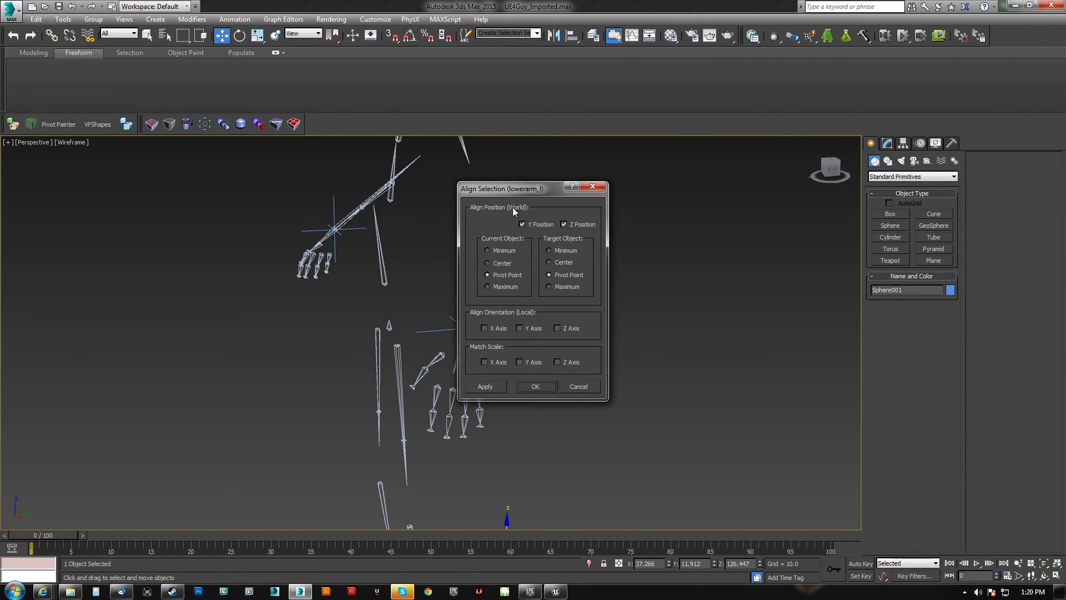
pyautogui.moveTo(528, 186); pyautogui.dragTo(716, 165)
pyautogui.click(683, 307)
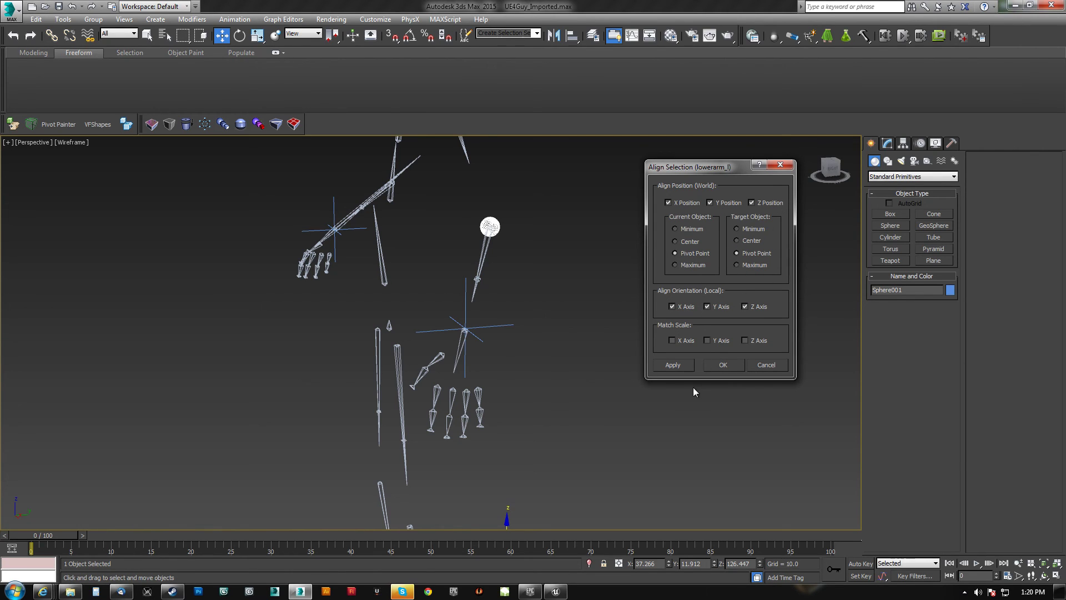
pyautogui.click(723, 366)
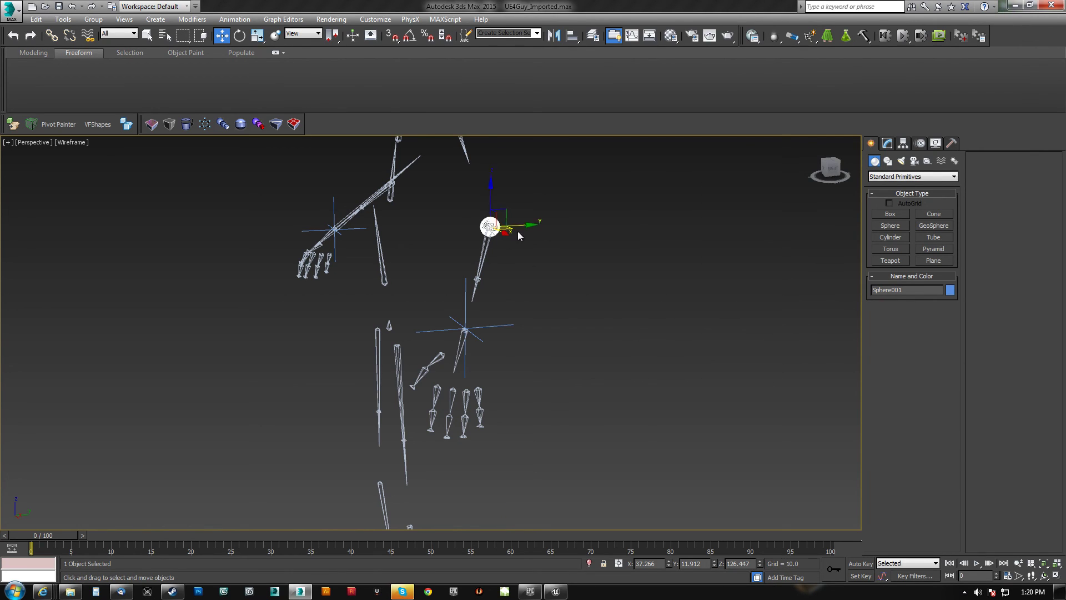
# Rename the sphere at the left elbow as LeftElbow_Control
pyautogui.click(908, 291)
pyautogui.write('LeftElbow_Control')
pyautogui.keyDown('alt'); pyautogui.moveTo(523, 296); pyautogui.dragTo(653, 314, button='middle'); pyautogui.keyUp('alt')
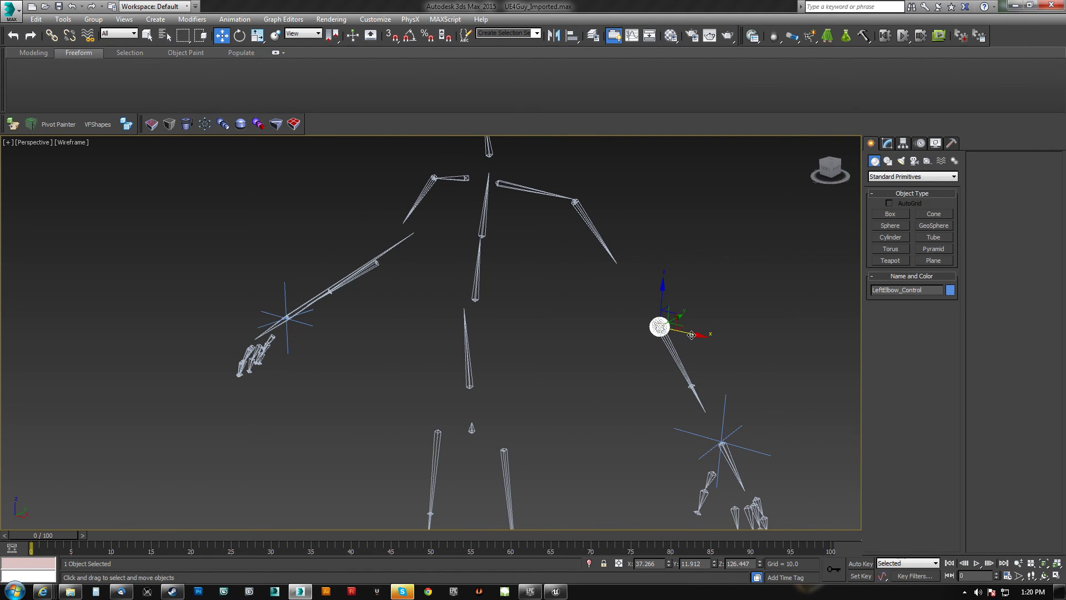
# Clone LeftElbow_Control as a single instance beside the right elbow, named RightElbow_Control
pyautogui.keyDown('shift'); pyautogui.moveTo(691, 335); pyautogui.dragTo(433, 276); pyautogui.keyUp('shift')
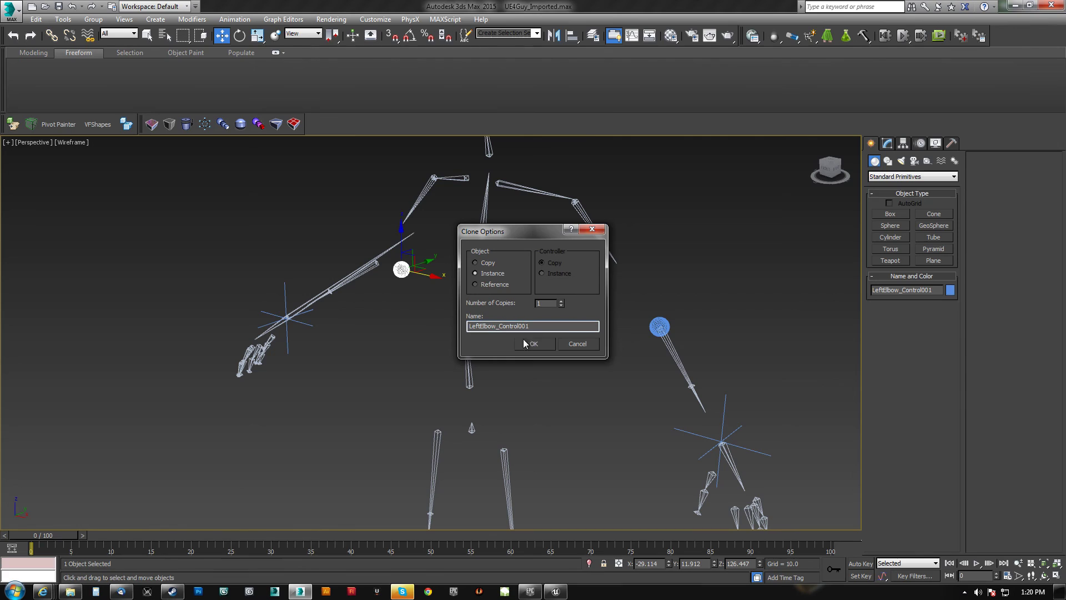
pyautogui.moveTo(545, 323); pyautogui.dragTo(463, 322)
pyautogui.write('Righ')
pyautogui.press('Return')
# Align RightElbow_Control to the lowerarm_r bone, pivot to pivot, in X, Y and Z position and all three local orientation axes
pyautogui.hotkey('alt', 'a')
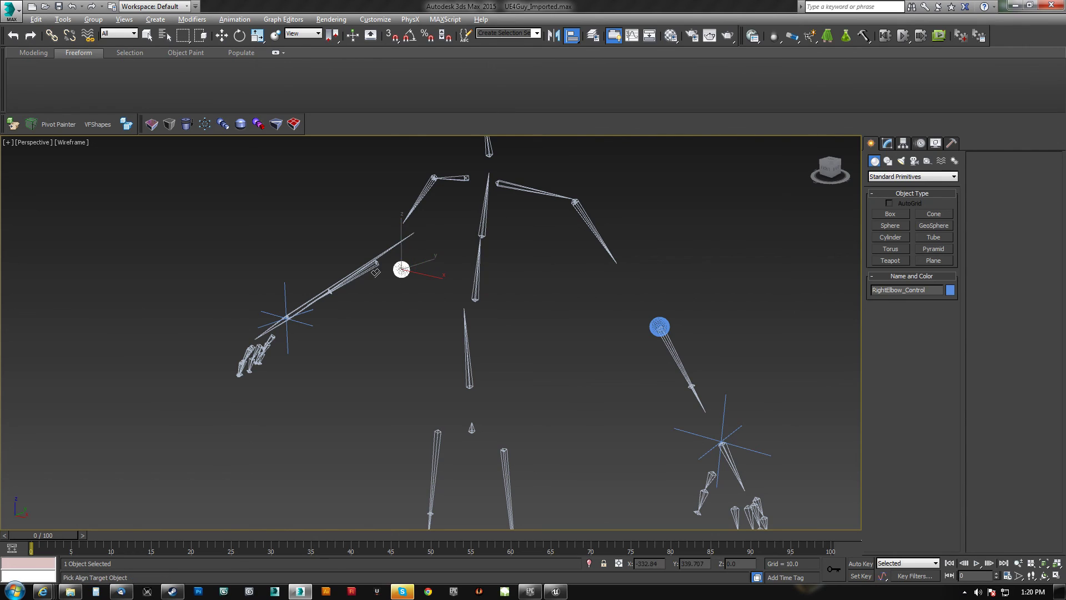
pyautogui.click(377, 265)
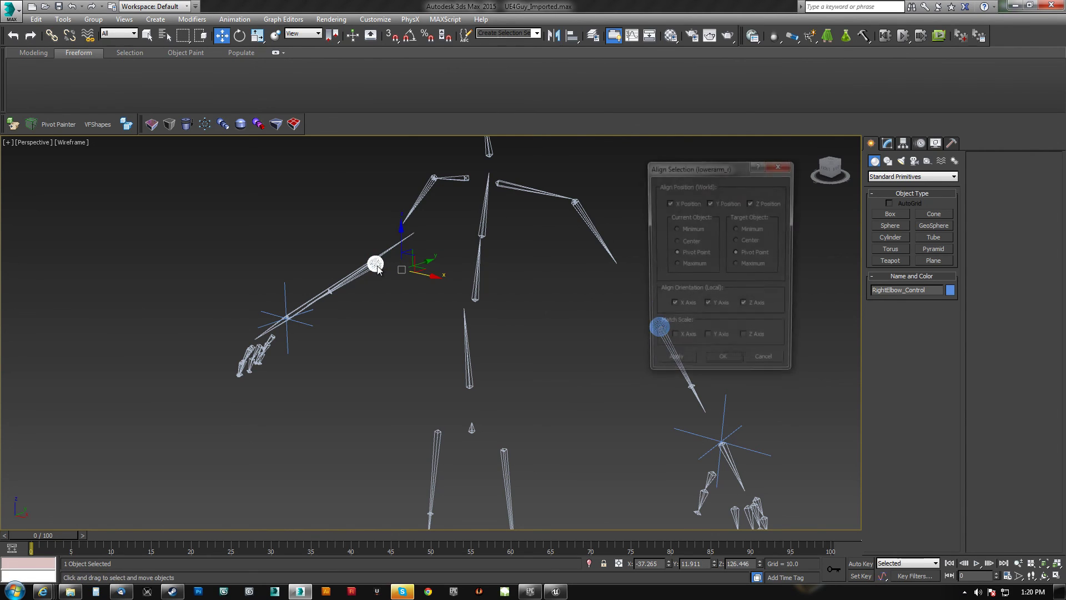
pyautogui.click(724, 364)
# Assign LeftElbow_Control as the IK solver plane target of the left arm's IK chain
pyautogui.click(721, 422)
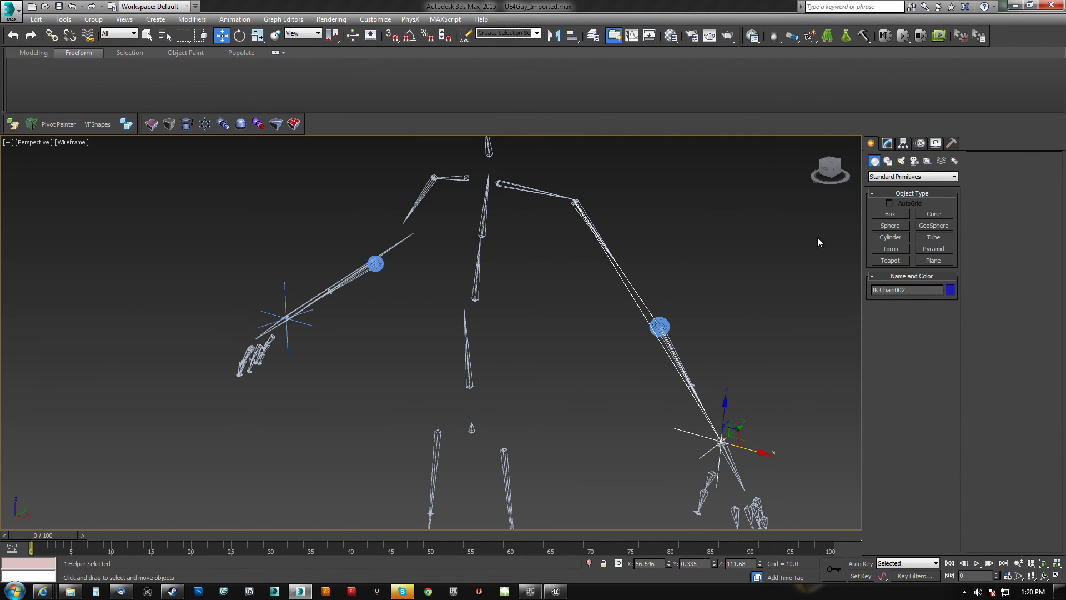
pyautogui.click(903, 144)
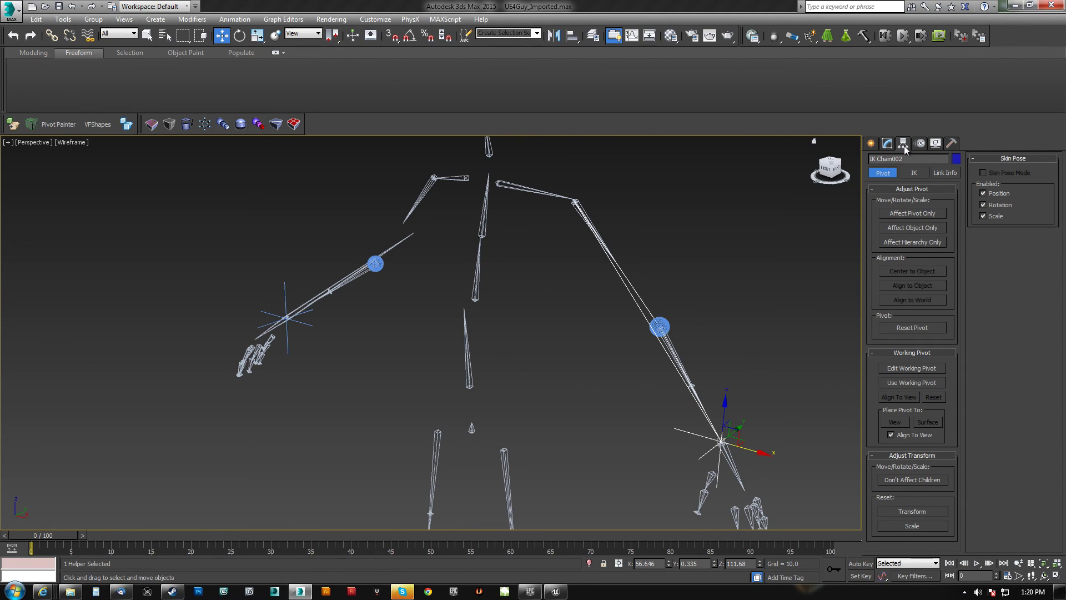
pyautogui.click(921, 144)
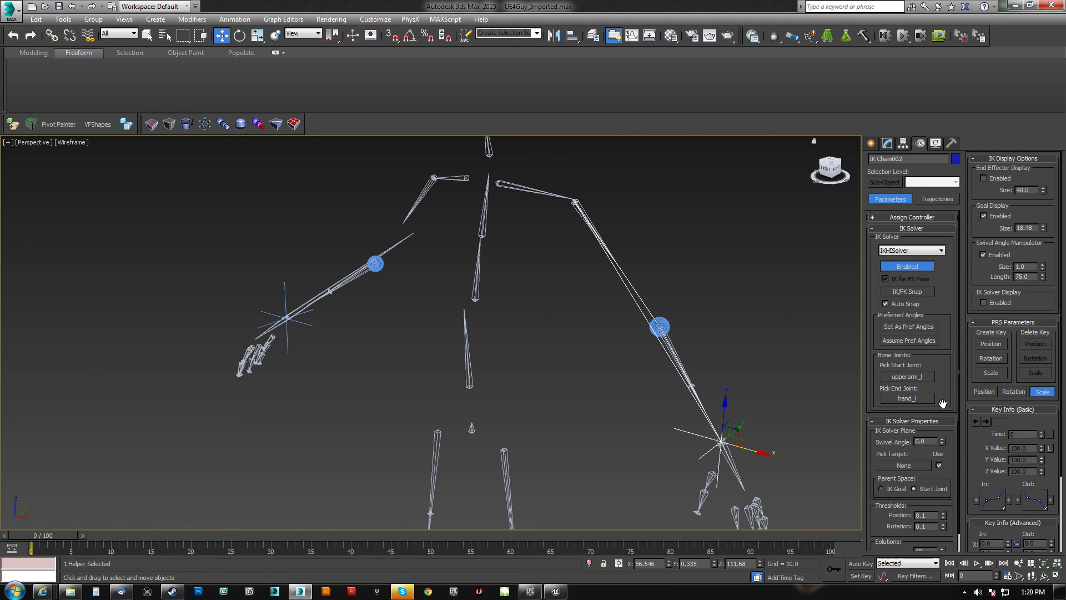
pyautogui.scroll(-1, 945, 328)
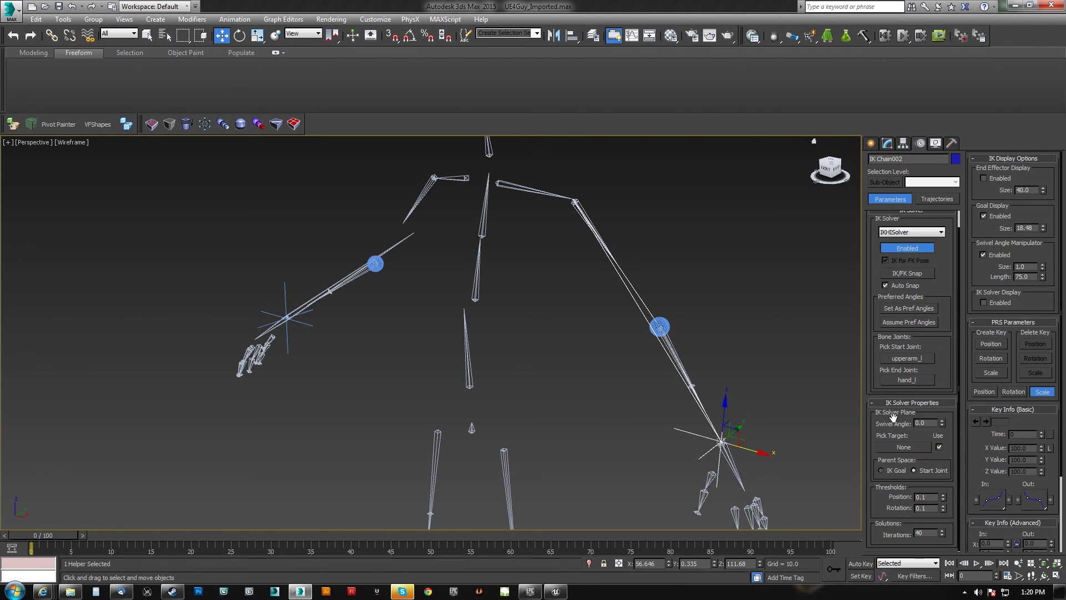
pyautogui.click(903, 447)
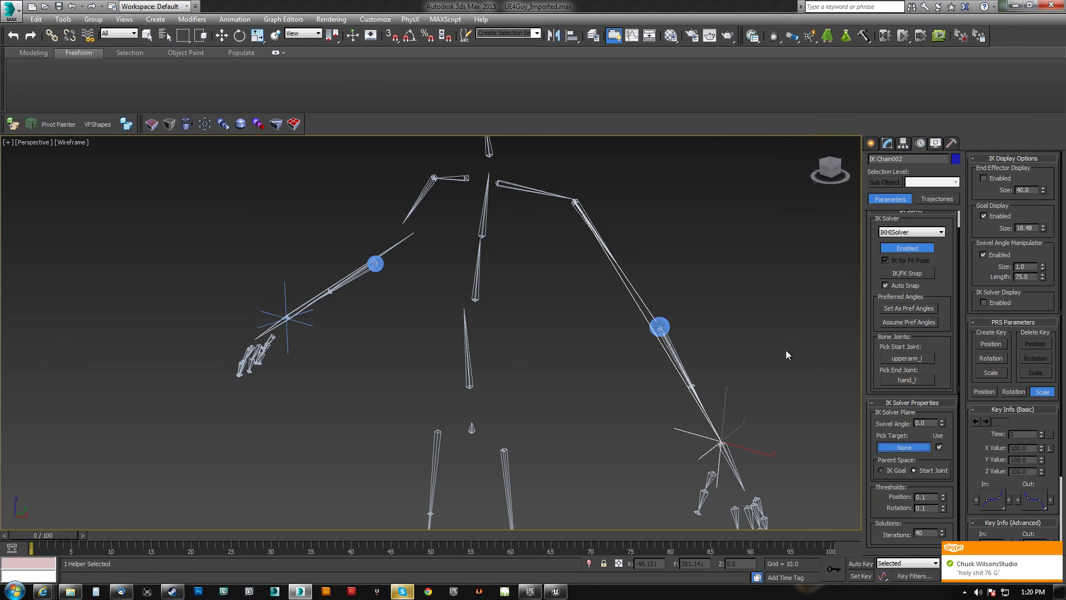
pyautogui.click(666, 326)
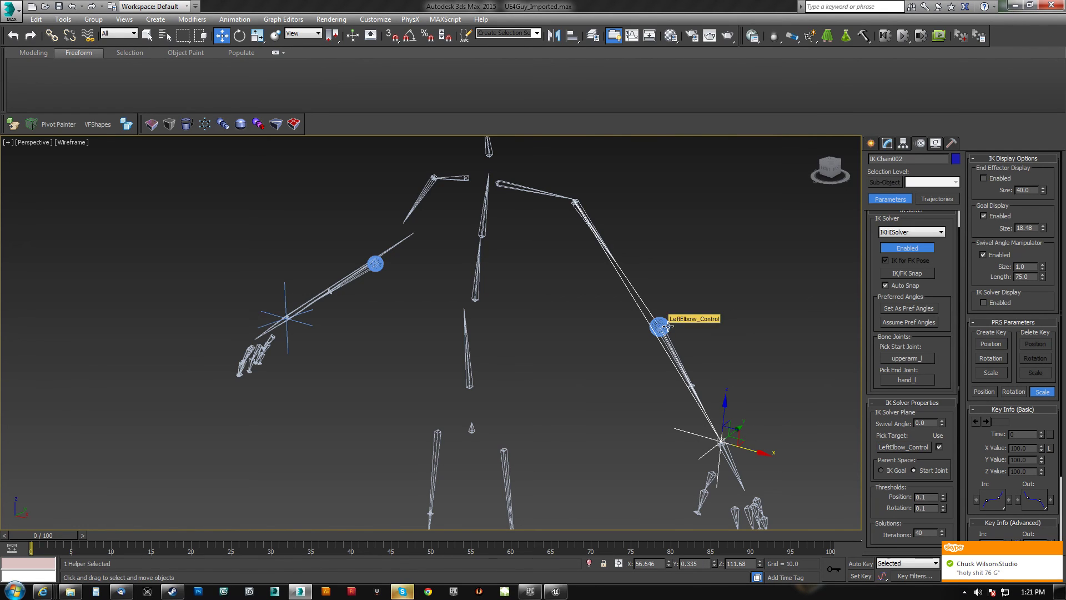
# Assign RightElbow_Control as the IK solver plane target of the right arm's IK chain
pyautogui.click(301, 320)
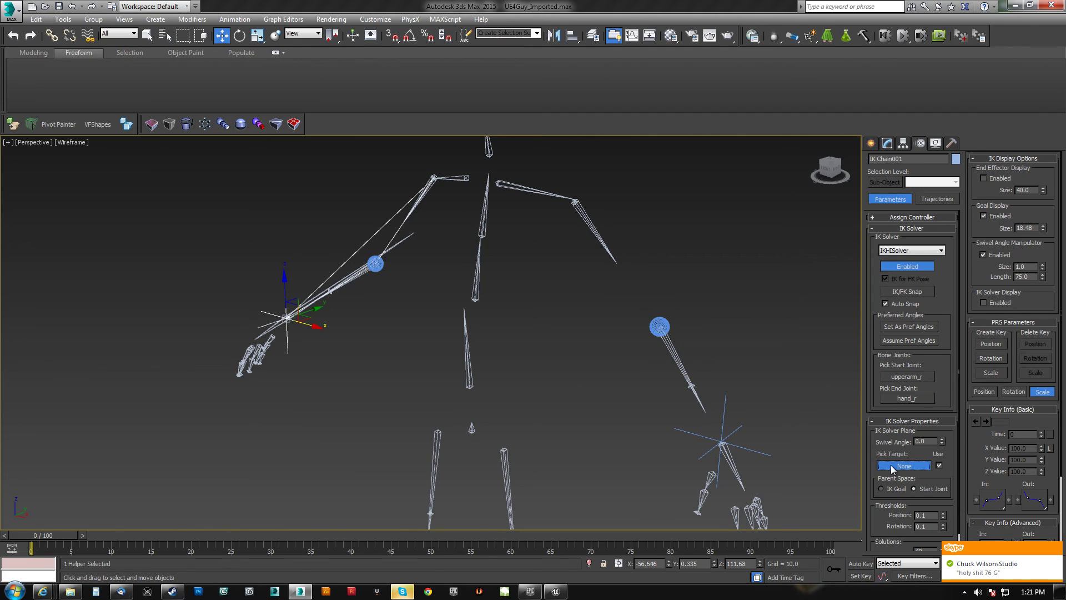
pyautogui.click(893, 466)
pyautogui.click(379, 266)
# Try moving the left hand's IK goal to test how the arm bends
pyautogui.moveTo(499, 345); pyautogui.dragTo(441, 318, button='middle')
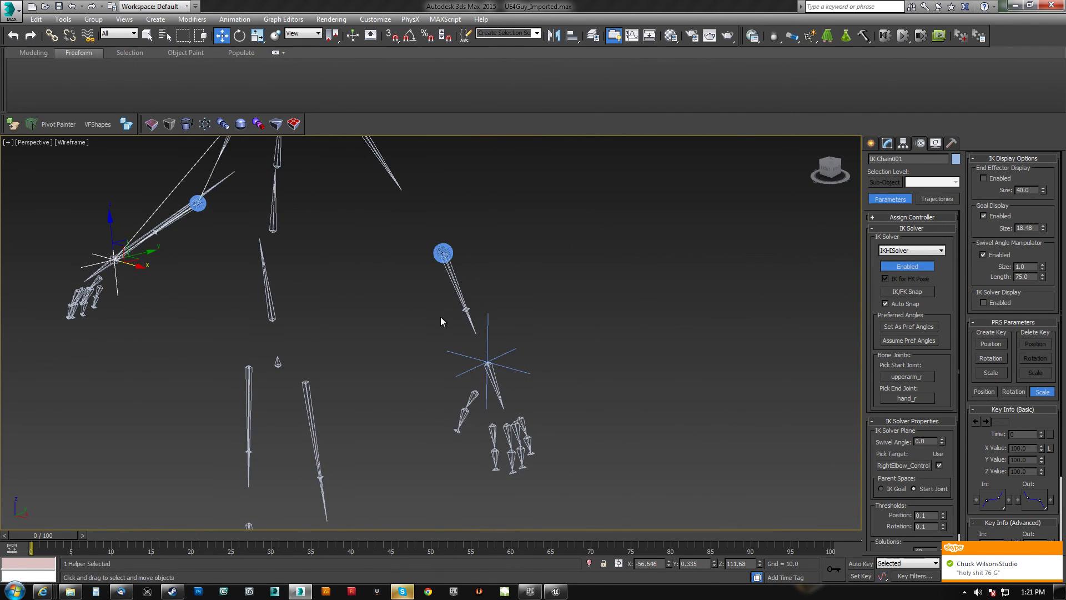
pyautogui.click(488, 368)
pyautogui.keyDown('alt'); pyautogui.moveTo(488, 368); pyautogui.dragTo(493, 345, button='middle'); pyautogui.keyUp('alt')
pyautogui.moveTo(499, 346); pyautogui.dragTo(428, 209)
pyautogui.keyDown('alt'); pyautogui.moveTo(429, 208); pyautogui.dragTo(523, 192, button='middle'); pyautogui.keyUp('alt')
# Try moving LeftElbow_Control to swivel the left arm, and undo the test moves of the control and IK goal
pyautogui.click(349, 278)
pyautogui.keyDown('alt'); pyautogui.moveTo(350, 278); pyautogui.dragTo(333, 300, button='middle'); pyautogui.keyUp('alt')
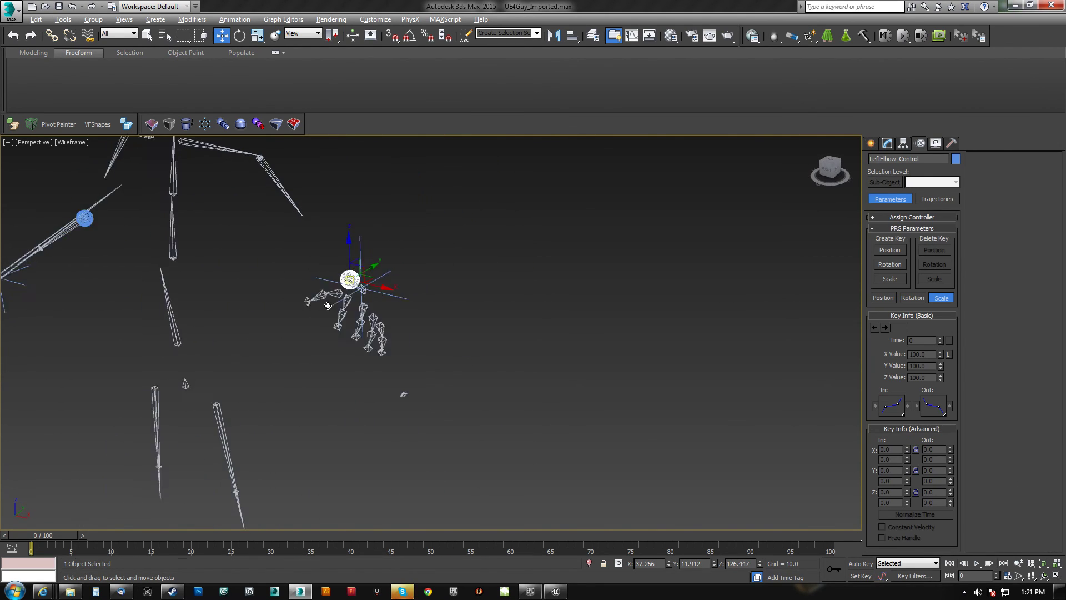
pyautogui.moveTo(322, 253); pyautogui.dragTo(338, 341, button='middle')
pyautogui.moveTo(392, 364); pyautogui.dragTo(433, 333)
pyautogui.rightClick(433, 333)
pyautogui.keyDown('alt'); pyautogui.moveTo(433, 333); pyautogui.dragTo(481, 315, button='middle'); pyautogui.keyUp('alt')
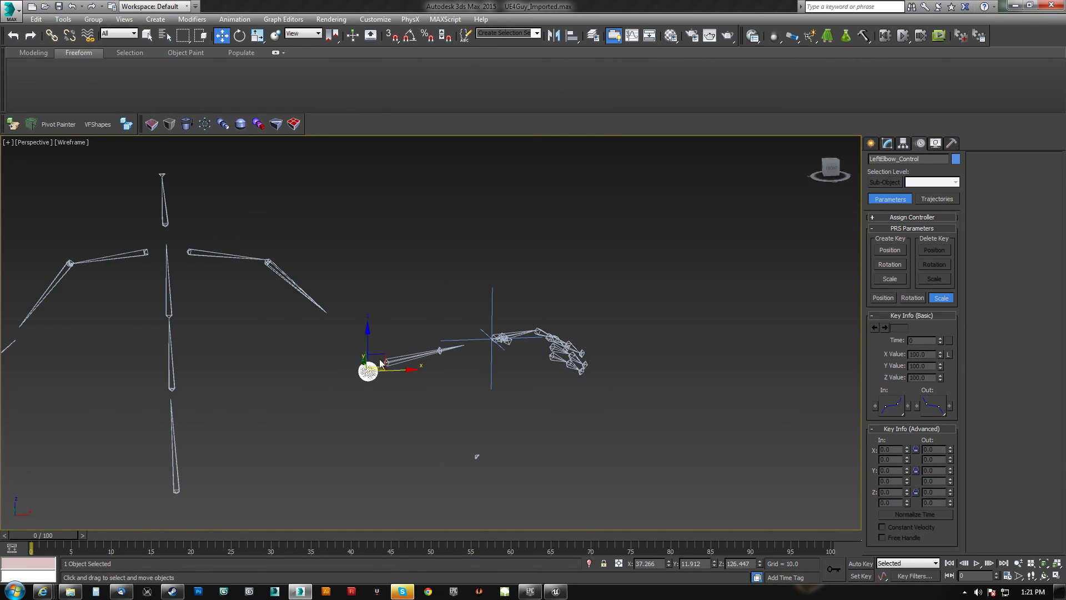
pyautogui.moveTo(384, 355); pyautogui.dragTo(355, 348)
pyautogui.scroll(-5, 415, 302)
pyautogui.moveTo(354, 348); pyautogui.dragTo(410, 306, button='middle')
pyautogui.hotkey('ctrl', 'z')
pyautogui.hotkey('ctrl', 'z')
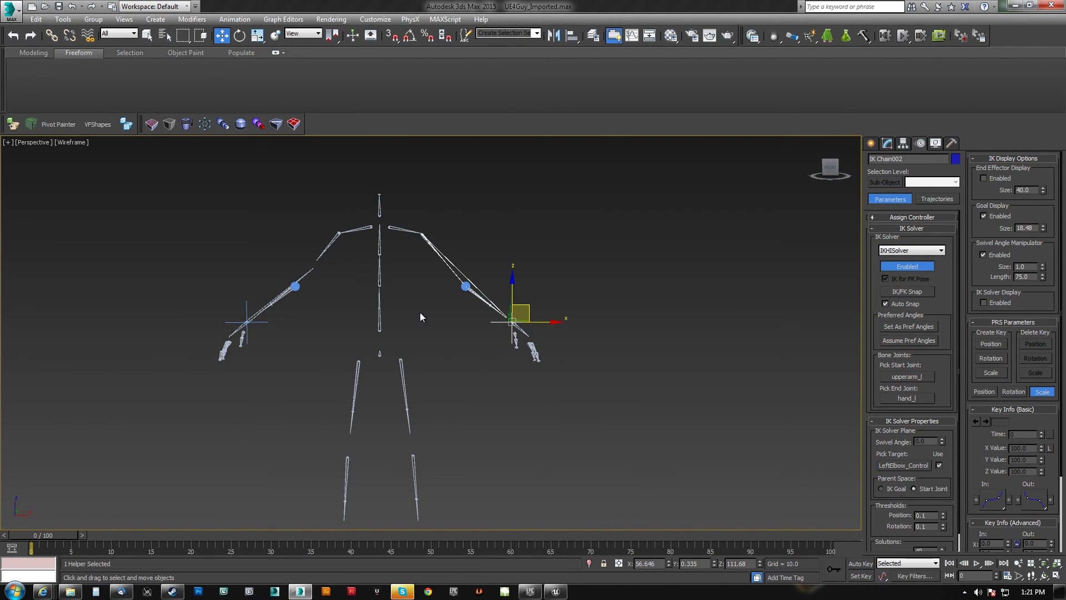
# Select the right clavicle bone and try rotating it
pyautogui.keyDown('alt'); pyautogui.moveTo(328, 278); pyautogui.dragTo(370, 306, button='middle'); pyautogui.keyUp('alt')
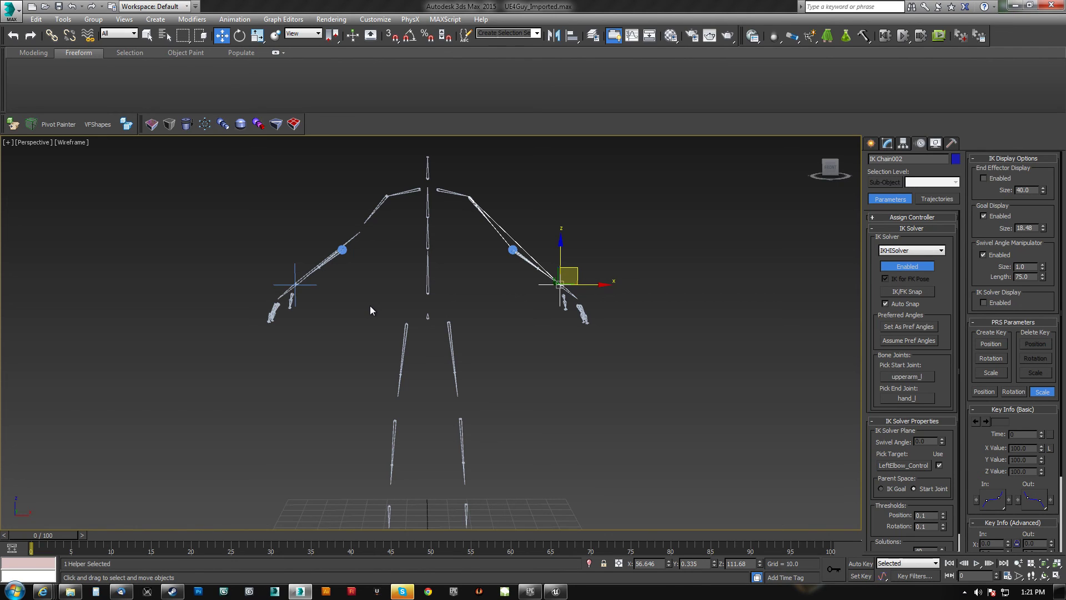
pyautogui.scroll(4, 371, 304)
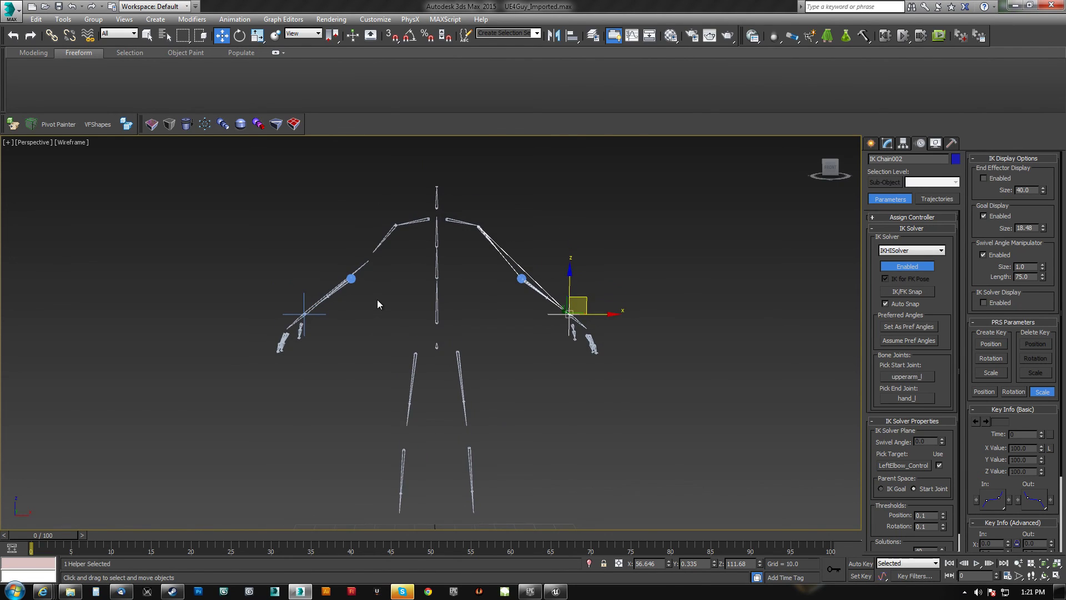
pyautogui.moveTo(377, 304); pyautogui.dragTo(377, 315, button='middle')
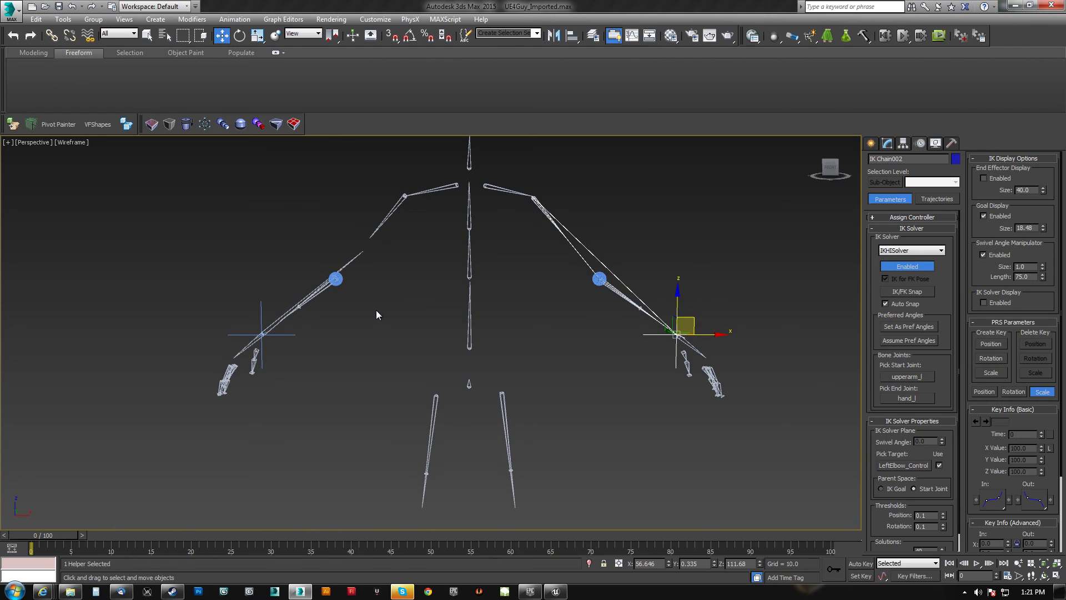
pyautogui.click(441, 190)
pyautogui.press('e')
pyautogui.moveTo(480, 157); pyautogui.dragTo(437, 237)
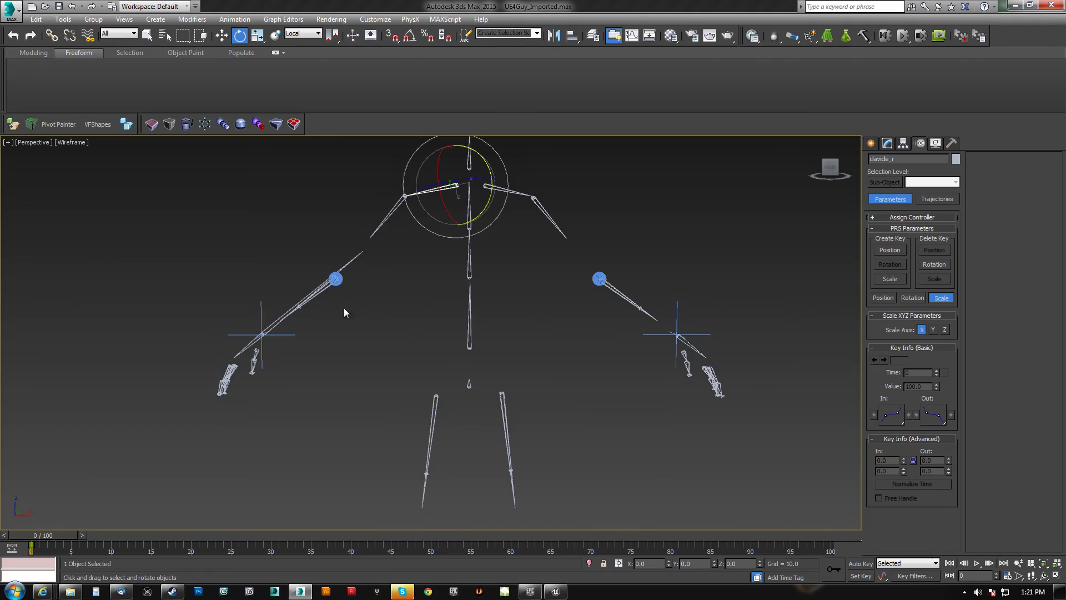
# Unhide the SK_Mannequin mesh, examine its arms and right wrist against the rig, and hide the mesh again
pyautogui.moveTo(344, 309); pyautogui.dragTo(321, 300, button='middle')
pyautogui.rightClick(576, 378)
pyautogui.click(611, 328)
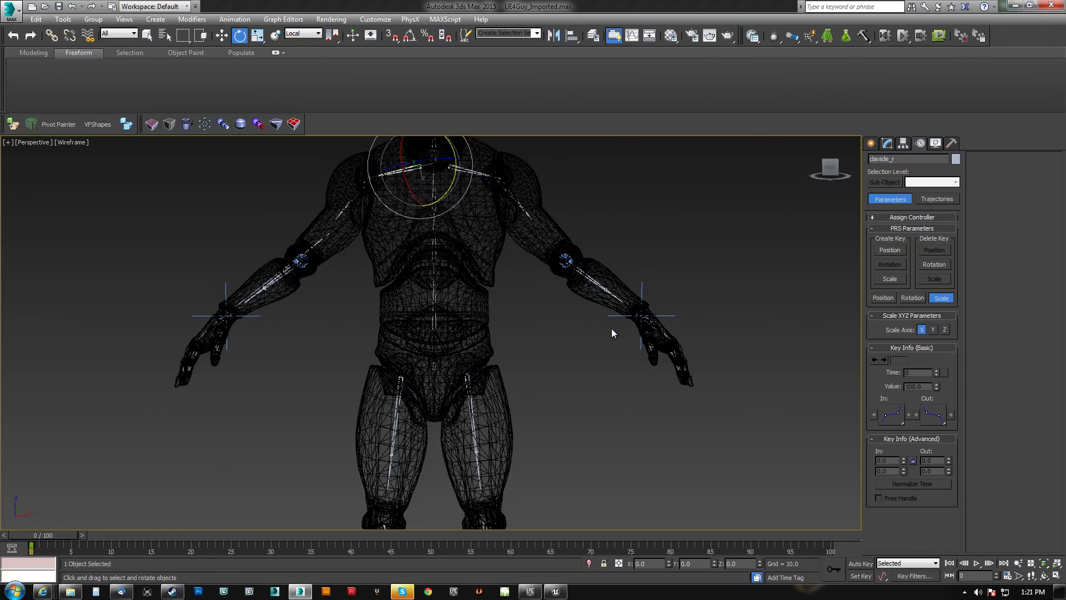
pyautogui.click(478, 298)
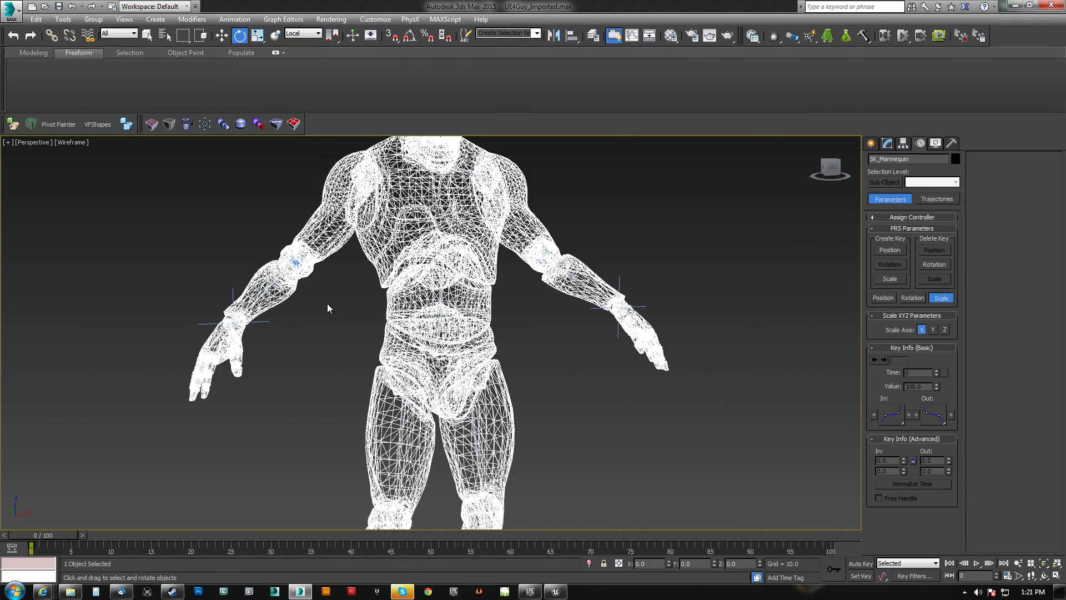
pyautogui.keyDown('alt'); pyautogui.moveTo(327, 308); pyautogui.dragTo(527, 335, button='middle'); pyautogui.keyUp('alt')
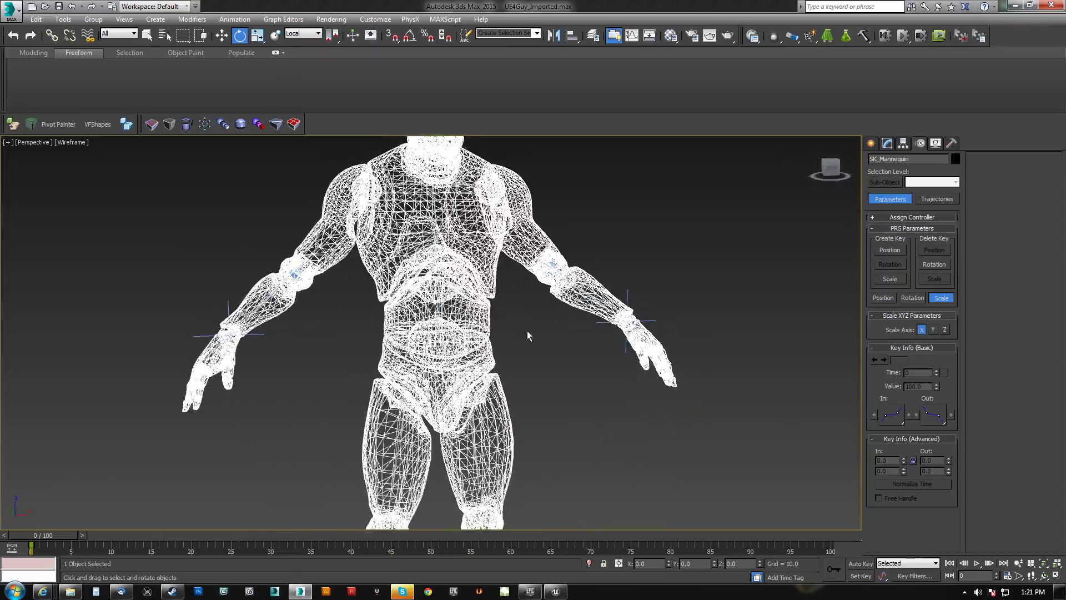
pyautogui.moveTo(325, 347); pyautogui.dragTo(349, 330, button='middle')
pyautogui.scroll(5, 299, 340)
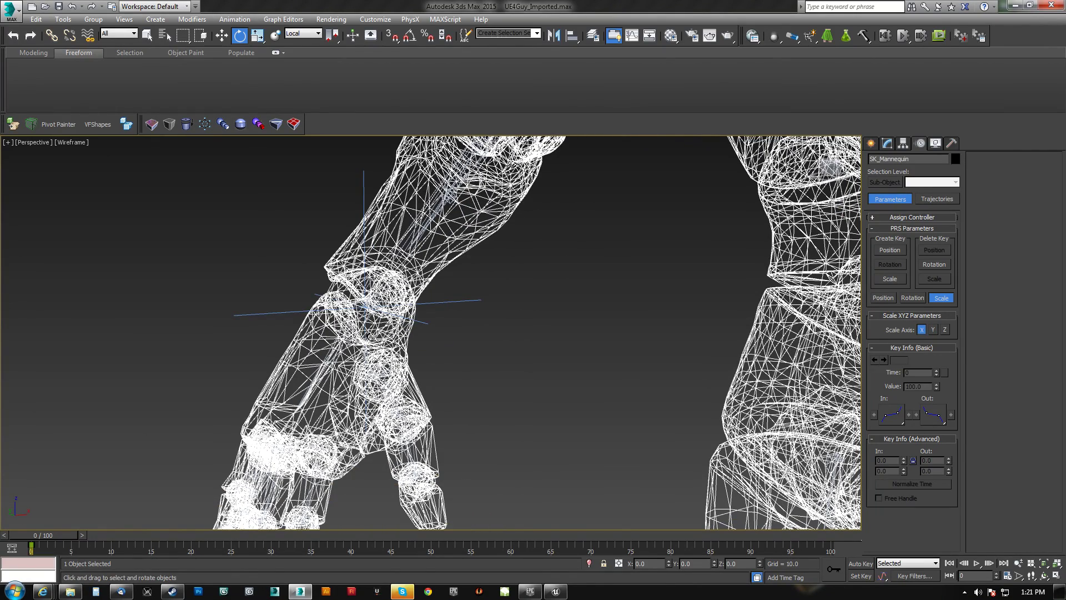
pyautogui.rightClick(446, 333)
pyautogui.click(560, 305)
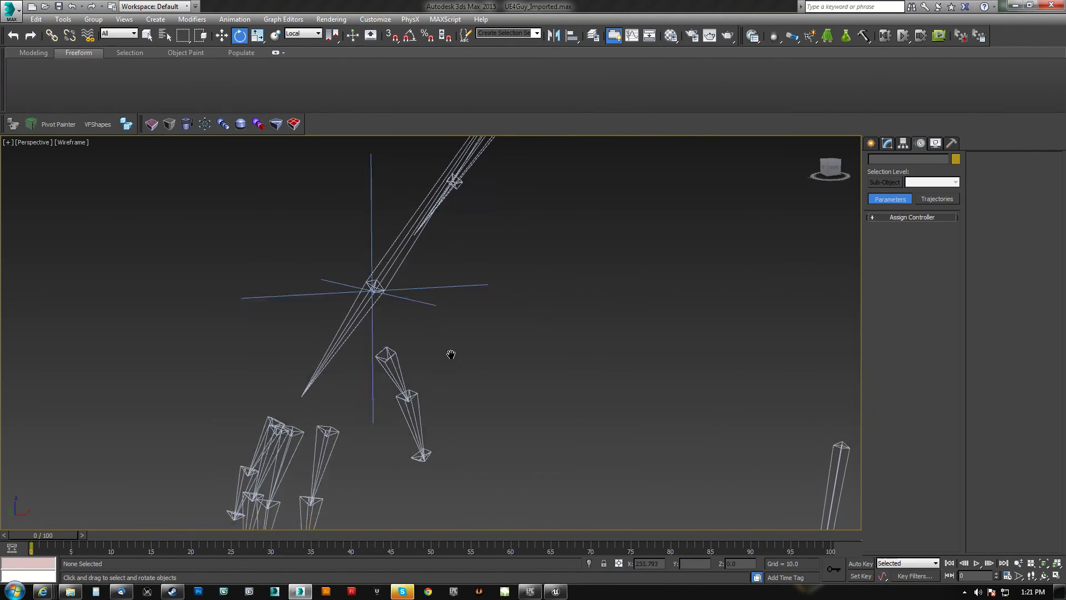
# Select the hand_r bone and switch the viewport to shaded display
pyautogui.click(356, 302)
pyautogui.press('F3')
pyautogui.scroll(-6, 483, 322)
pyautogui.keyDown('alt'); pyautogui.moveTo(483, 322); pyautogui.dragTo(496, 324, button='middle'); pyautogui.keyUp('alt')
pyautogui.scroll(5, 498, 321)
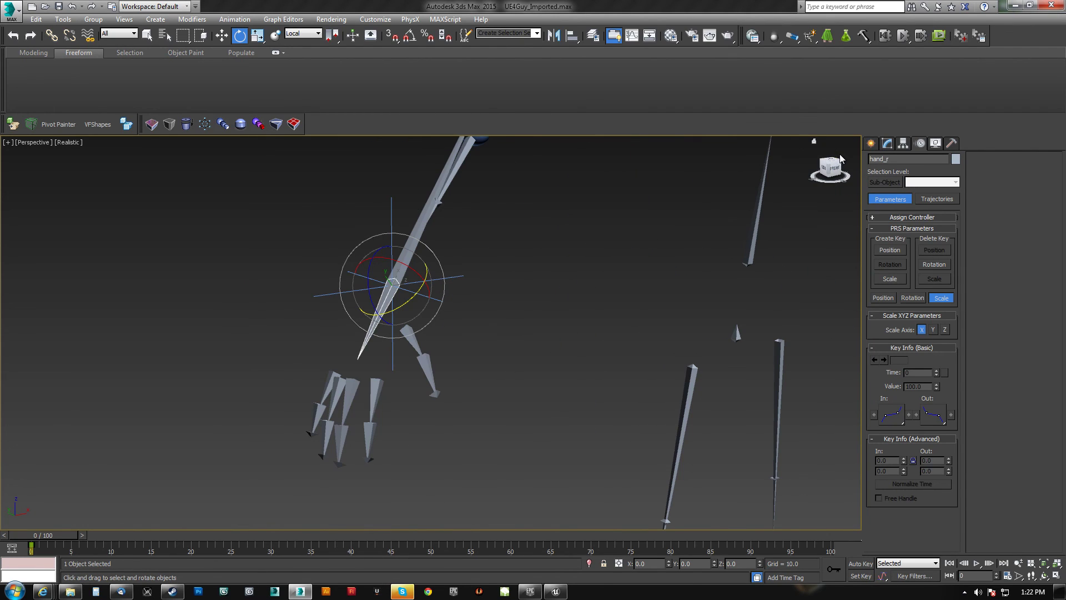
# Create a circle spline with a radius of about 12.4 on the ground grid
pyautogui.click(871, 144)
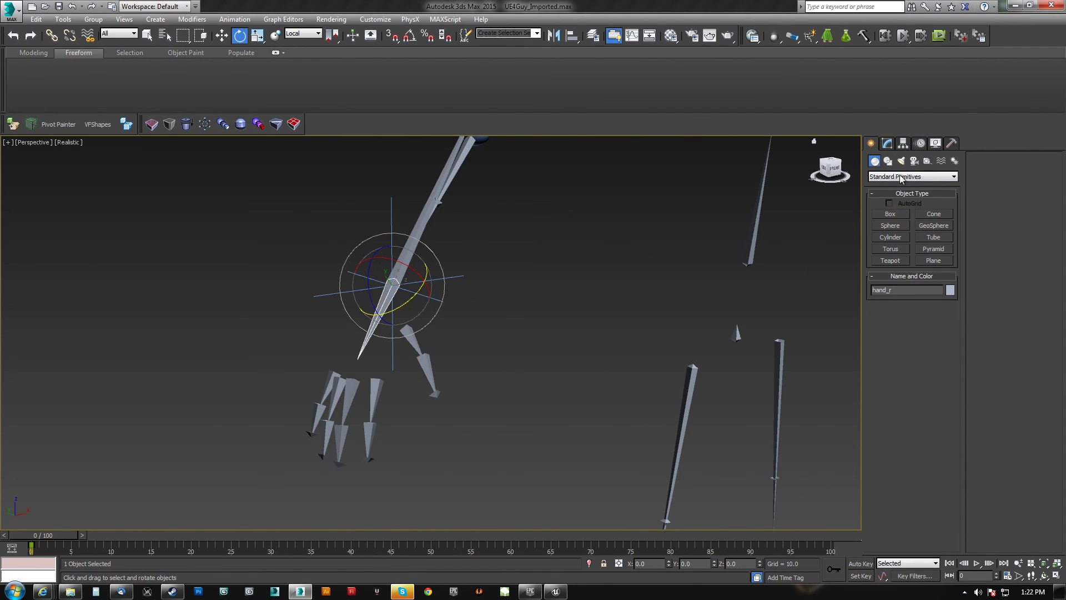
pyautogui.click(888, 162)
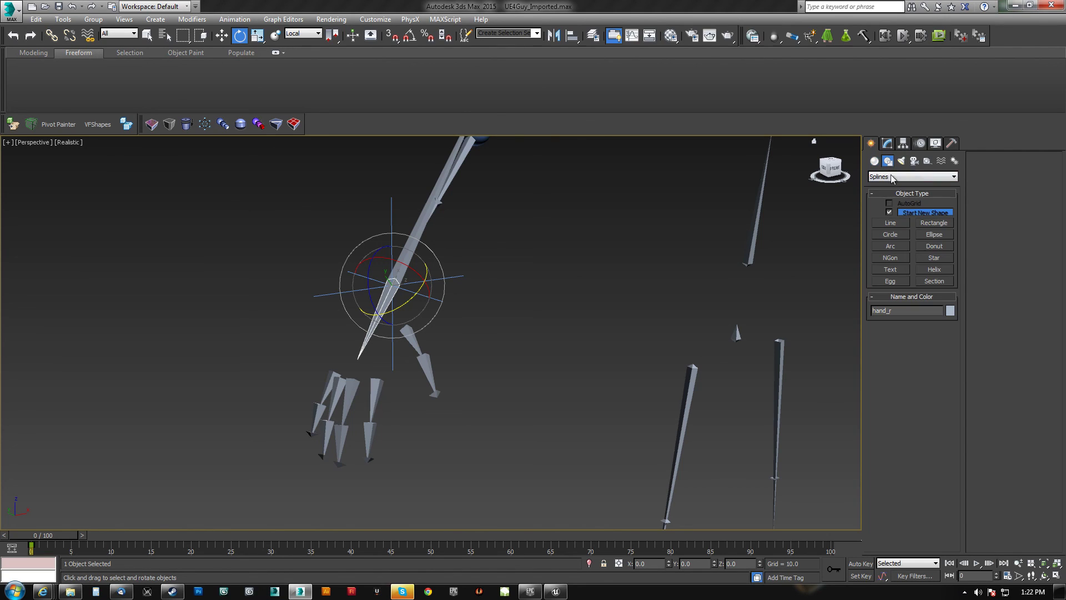
pyautogui.click(891, 235)
pyautogui.moveTo(469, 439)
pyautogui.mouseDown()
pyautogui.moveTo(513, 439)
pyautogui.moveTo(481, 424)
pyautogui.mouseUp()
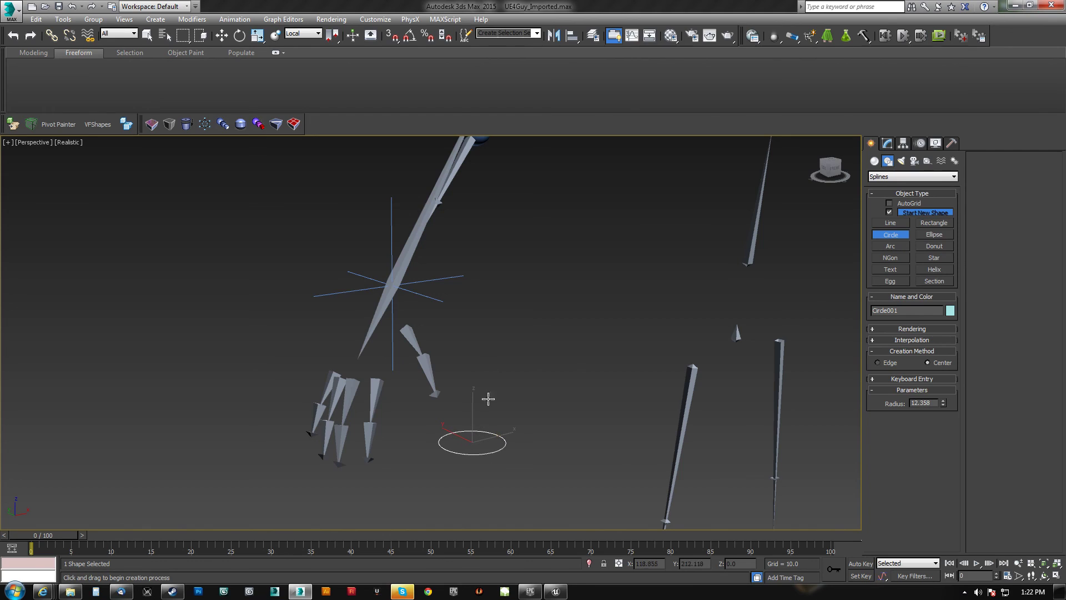
# Align the circle to the hand_r bone, pivot to pivot, in X, Y and Z position and all three local orientation axes
pyautogui.hotkey('alt', 'a')
pyautogui.click(383, 303)
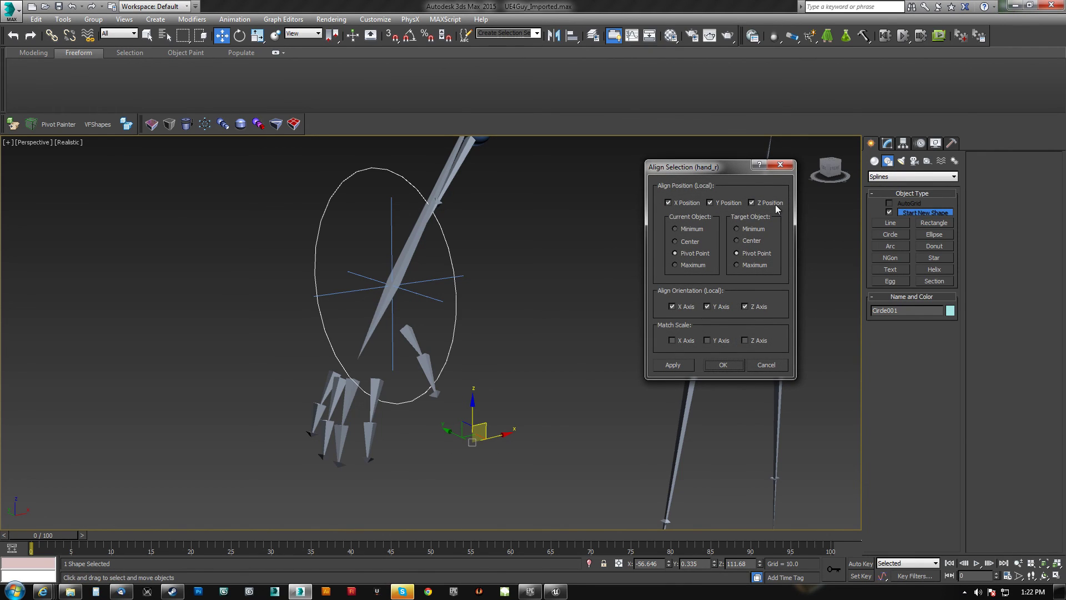
pyautogui.click(721, 365)
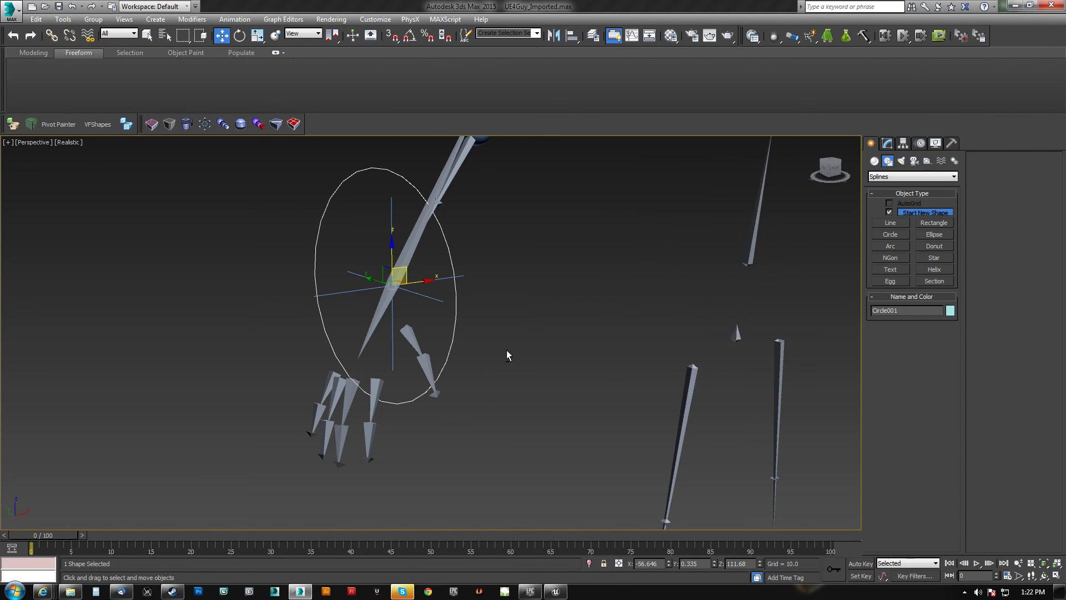
# Turn on angle snap and rotate the circle in local coordinates so it encircles the right wrist perpendicular to the forearm
pyautogui.keyDown('alt'); pyautogui.moveTo(506, 350); pyautogui.dragTo(538, 382, button='middle'); pyautogui.keyUp('alt')
pyautogui.press('e')
pyautogui.keyDown('alt'); pyautogui.moveTo(479, 328); pyautogui.dragTo(415, 303, button='middle'); pyautogui.keyUp('alt')
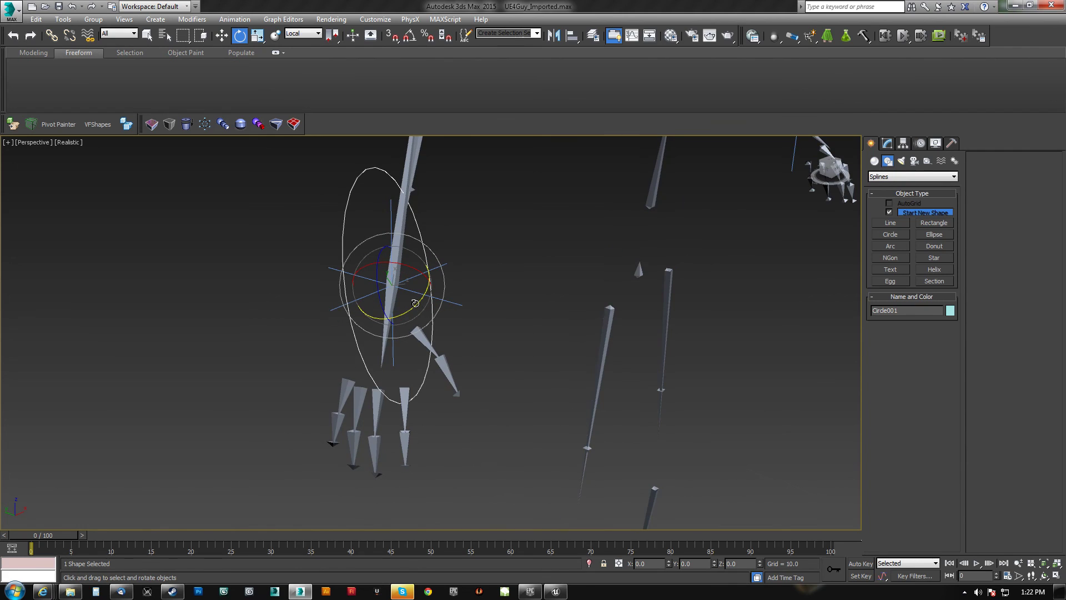
pyautogui.press('a')
pyautogui.moveTo(416, 299); pyautogui.dragTo(388, 336)
pyautogui.press('F3')
pyautogui.keyDown('alt'); pyautogui.moveTo(449, 359); pyautogui.dragTo(424, 420, button='middle'); pyautogui.keyUp('alt')
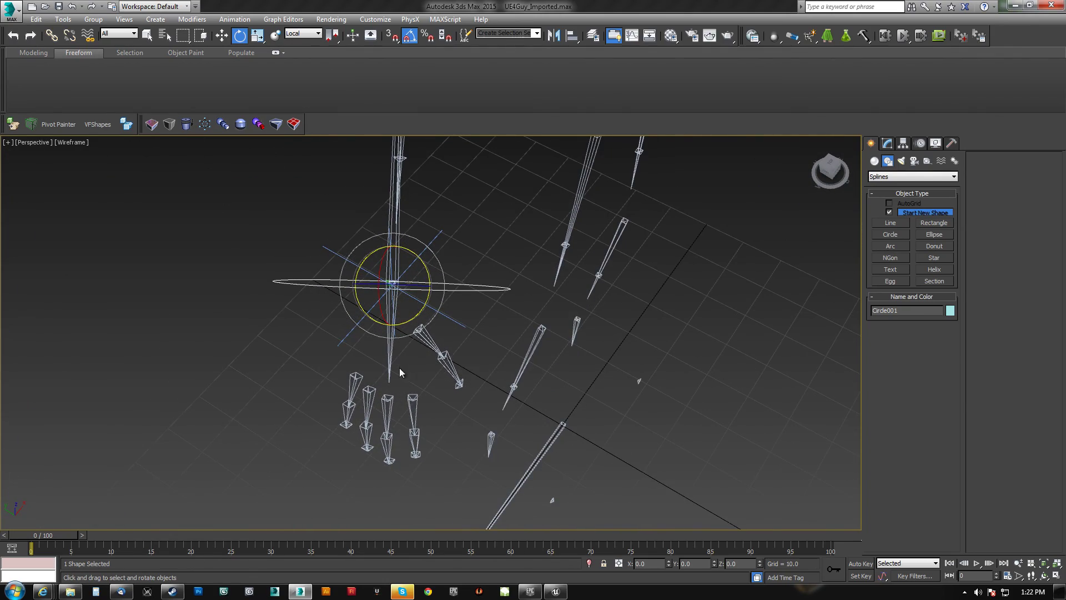
pyautogui.moveTo(399, 368)
pyautogui.mouseDown(button='middle')
pyautogui.moveTo(464, 385)
pyautogui.moveTo(465, 353)
pyautogui.moveTo(435, 312)
pyautogui.moveTo(418, 345)
pyautogui.moveTo(398, 325)
pyautogui.mouseUp(button='middle')
pyautogui.press('F3')
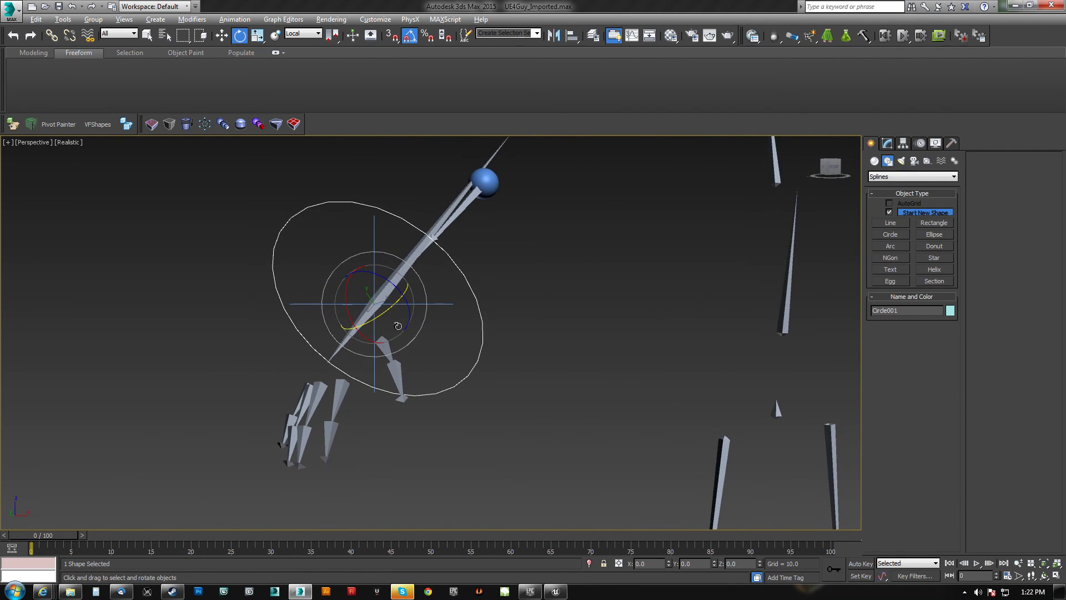
# Add an Orientation constraint from the hand_r bone to the right wrist circle, with Keep Initial Offset enabled
pyautogui.click(463, 194)
pyautogui.keyDown('alt'); pyautogui.moveTo(463, 194); pyautogui.dragTo(370, 331, button='middle'); pyautogui.keyUp('alt')
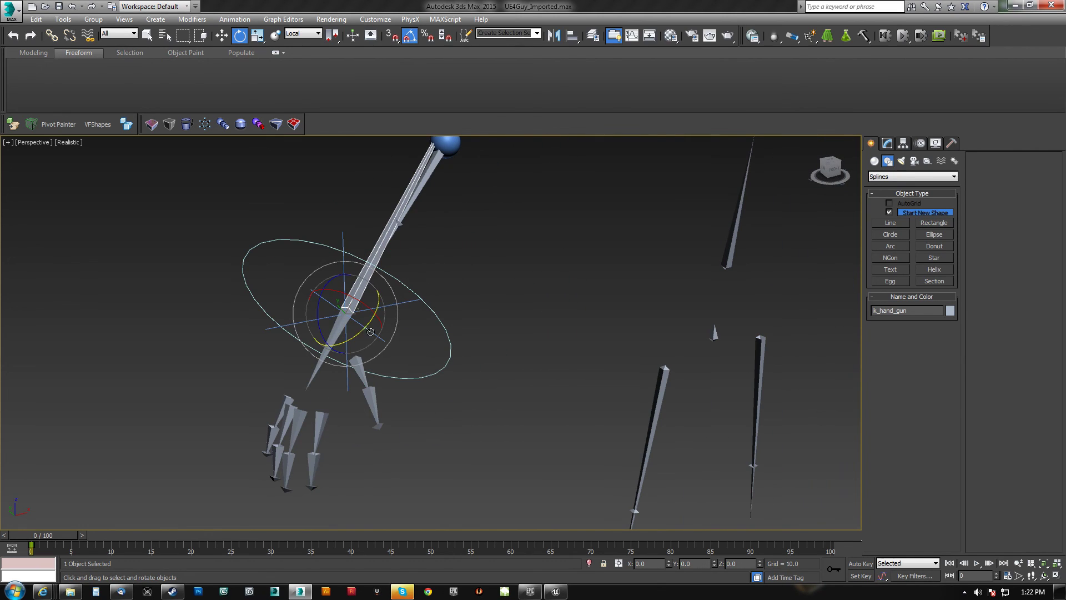
pyautogui.click(338, 330)
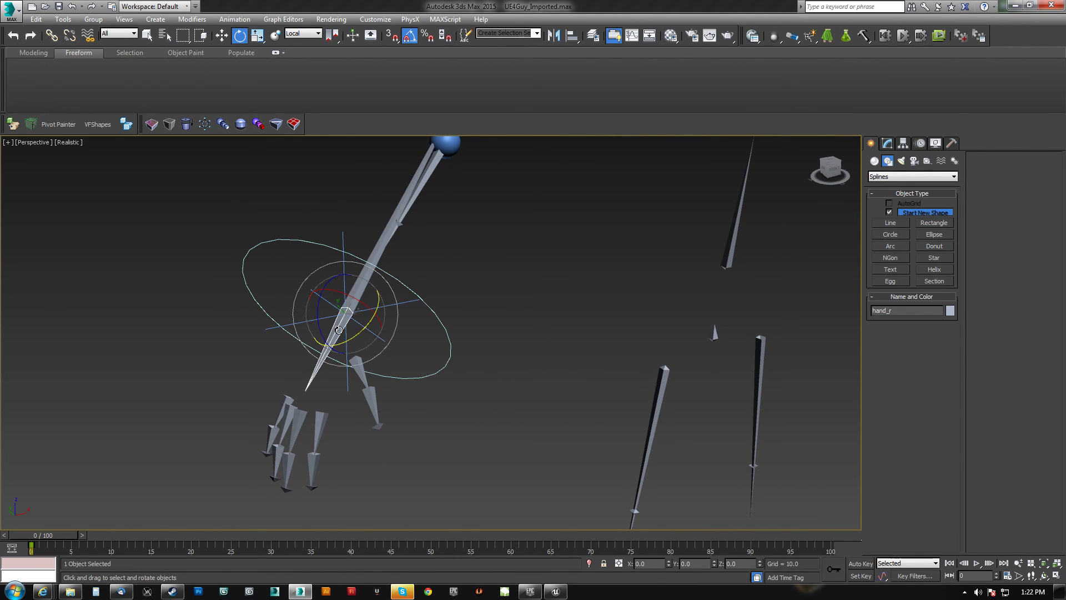
pyautogui.click(235, 19)
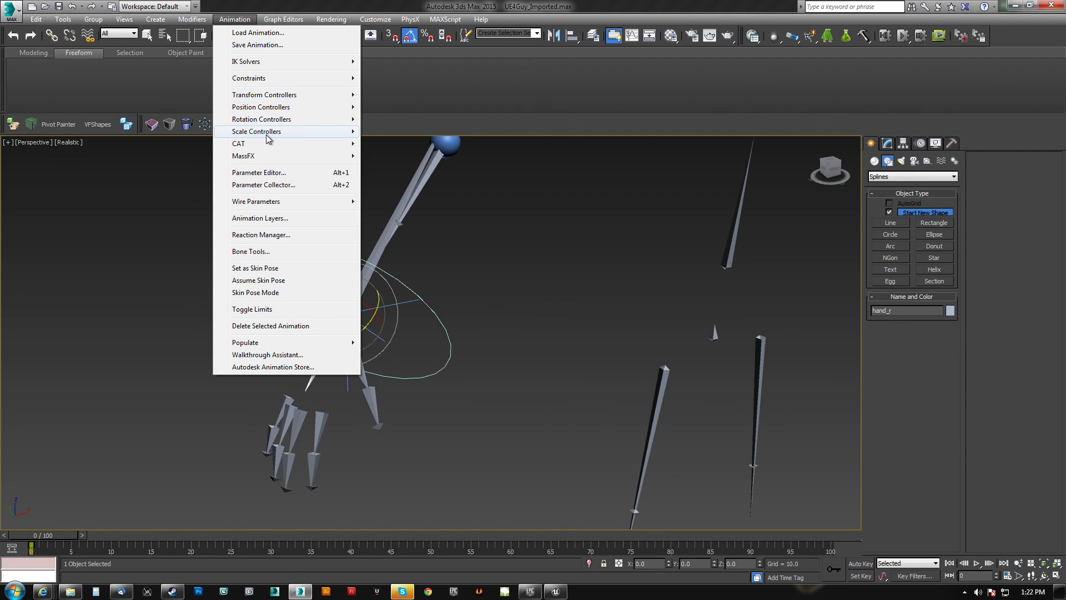
pyautogui.moveTo(261, 79)
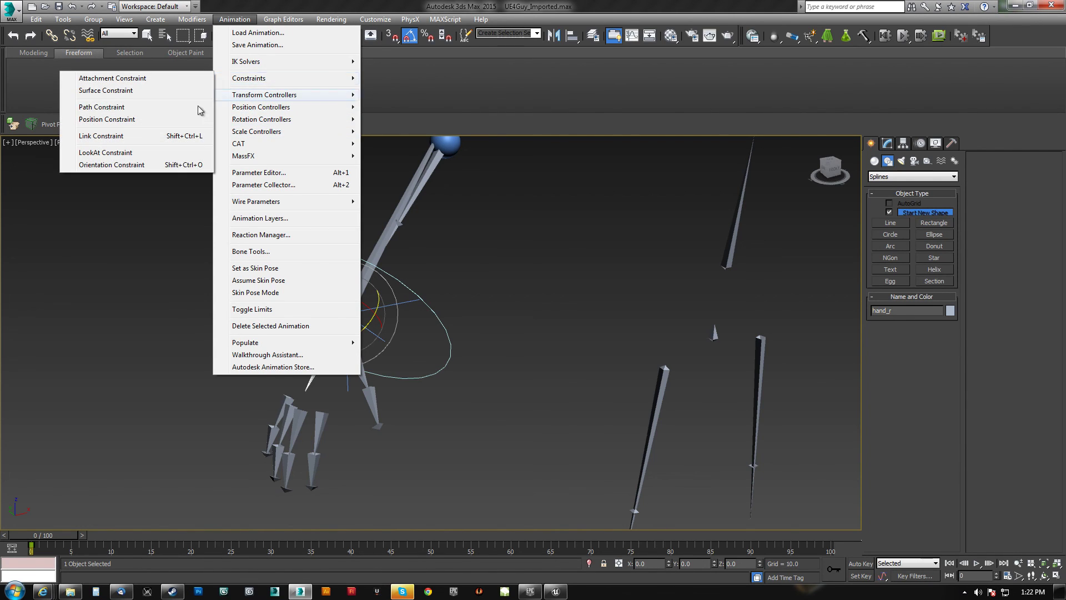
pyautogui.click(115, 165)
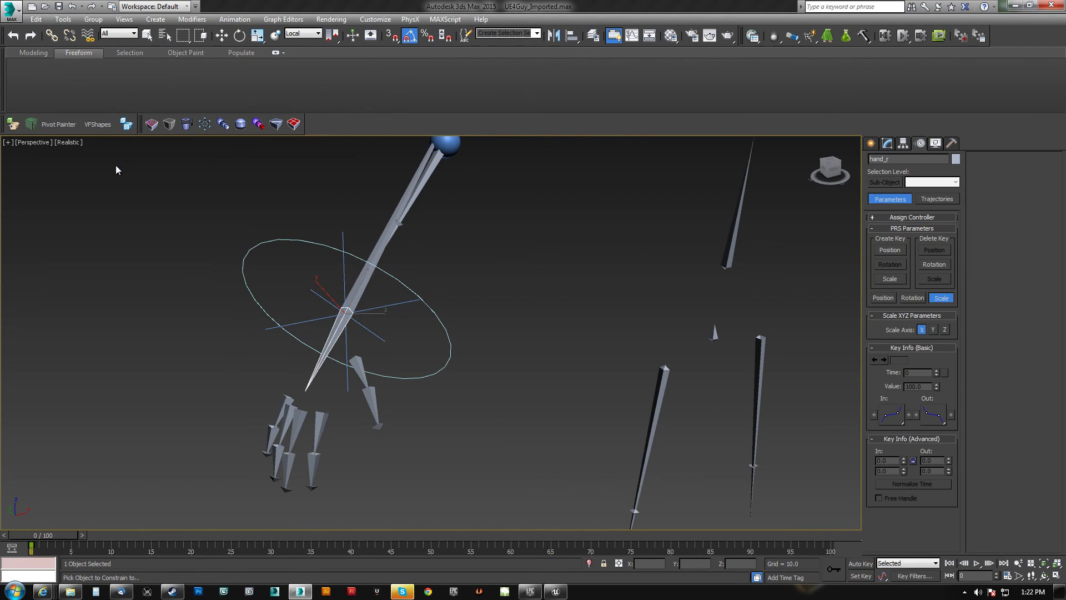
pyautogui.click(441, 323)
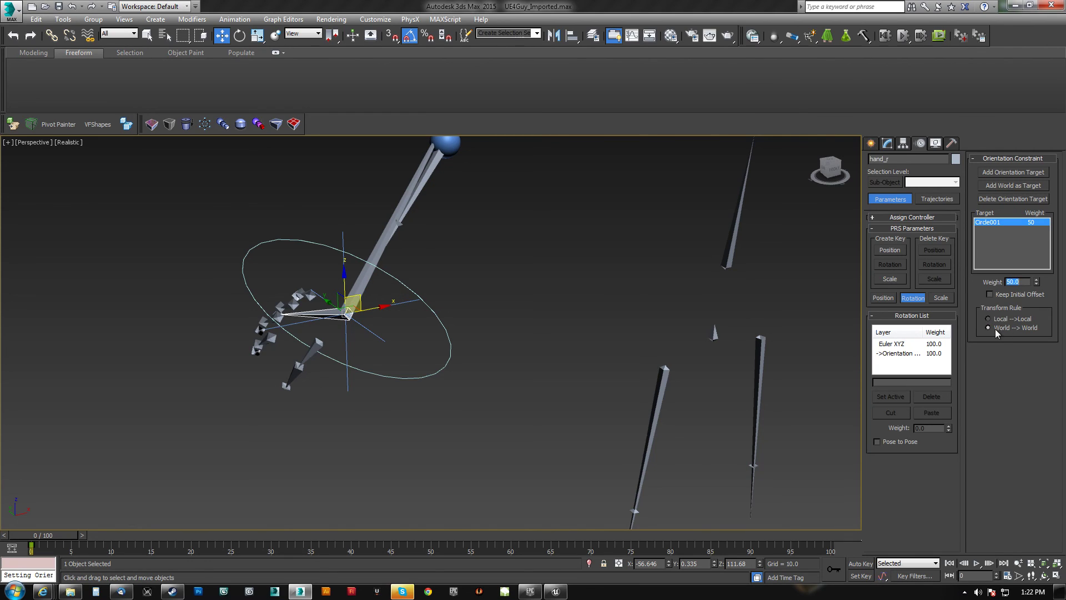
pyautogui.click(988, 295)
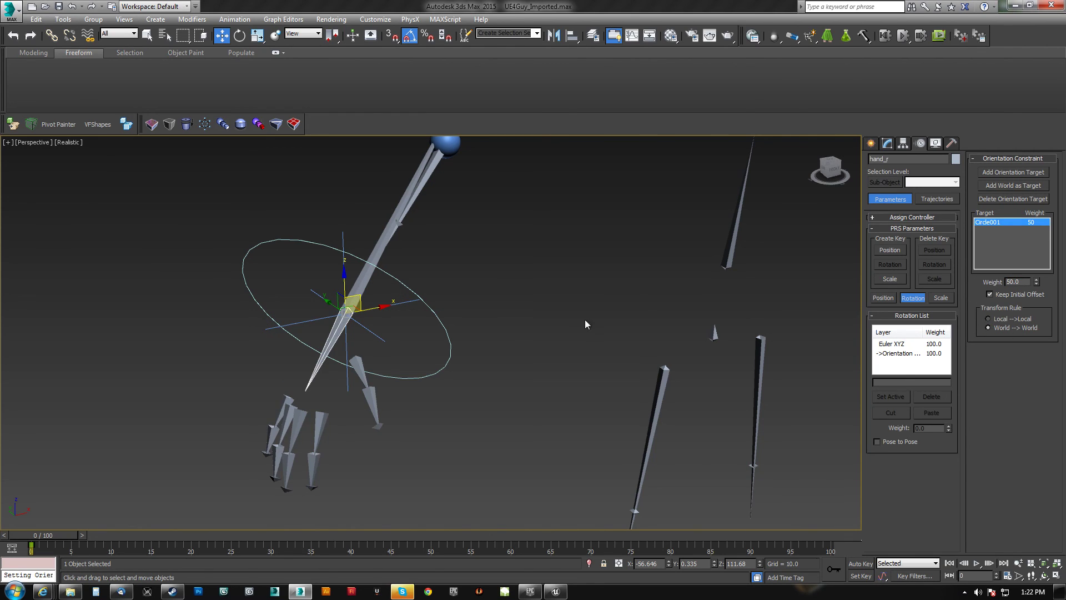
# Add a Link constraint from the right arm's IK Chain001 goal to the right wrist circle
pyautogui.click(403, 301)
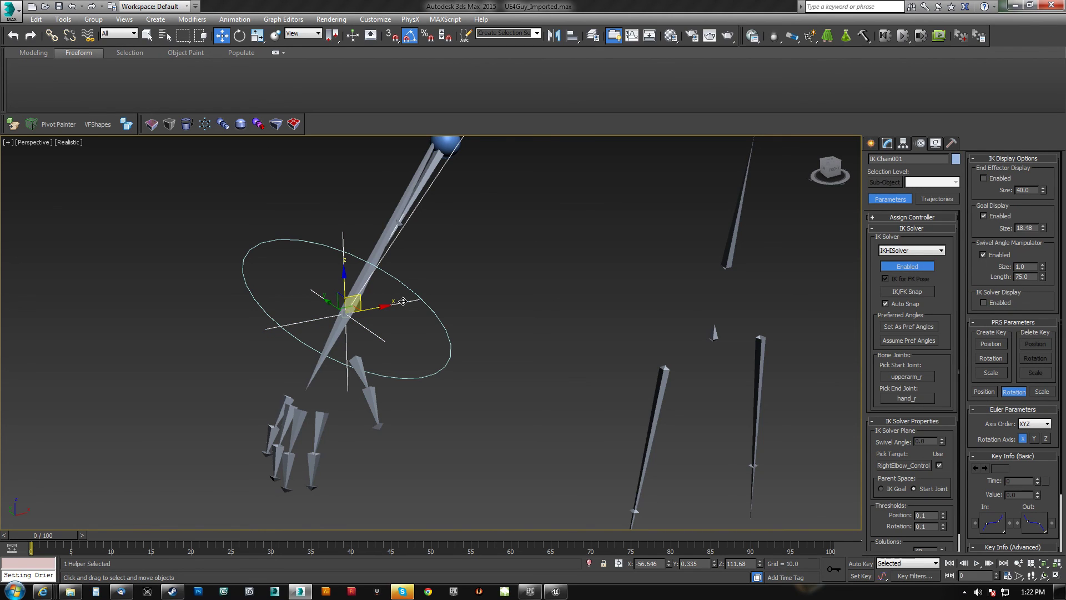
pyautogui.click(234, 19)
pyautogui.moveTo(277, 79)
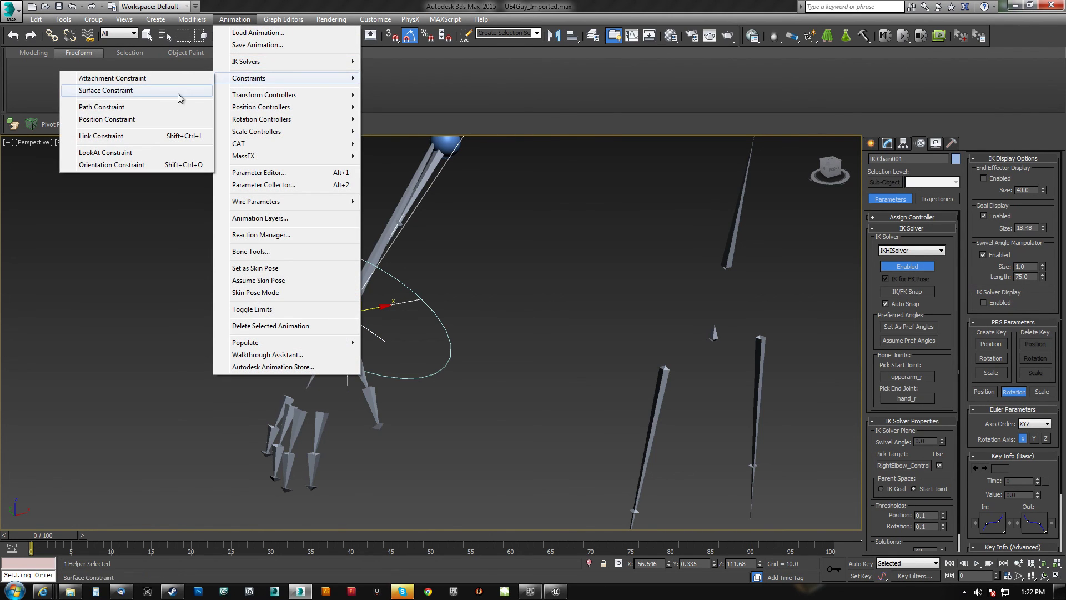
pyautogui.click(111, 135)
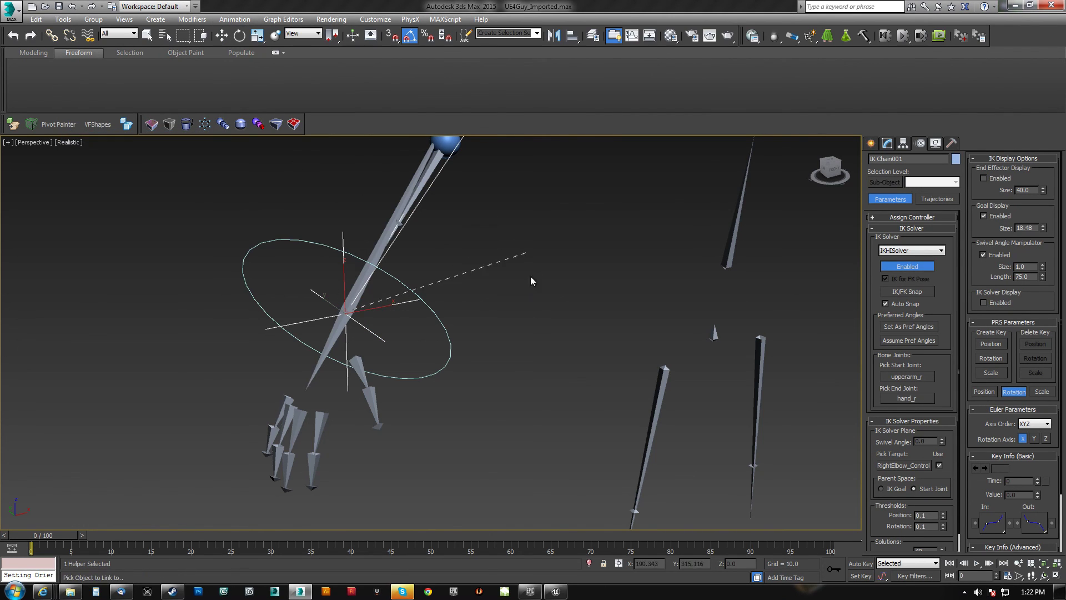
pyautogui.click(444, 326)
# Test the right arm rig by moving and rotating the wrist circle, and undo both transforms
pyautogui.scroll(-5, 425, 328)
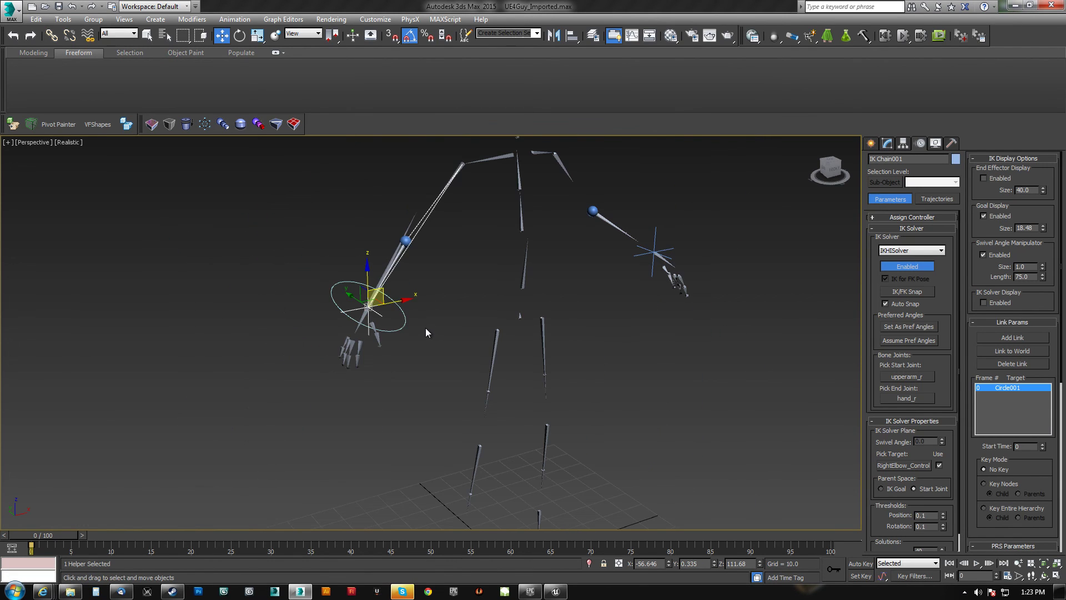
pyautogui.press('F3')
pyautogui.click(405, 318)
pyautogui.keyDown('alt'); pyautogui.moveTo(405, 319); pyautogui.dragTo(374, 284, button='middle'); pyautogui.keyUp('alt')
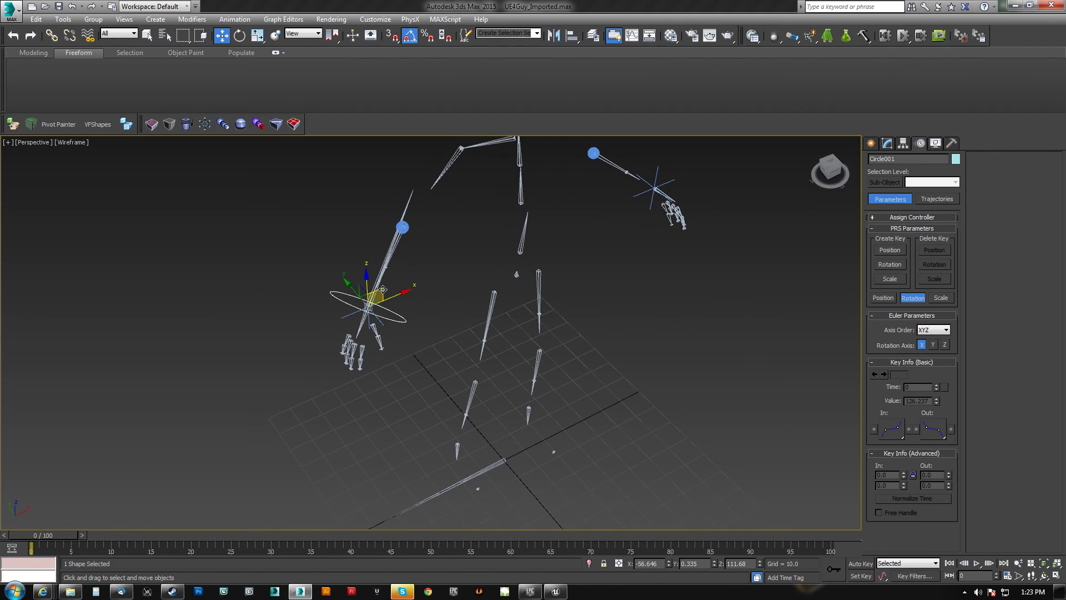
pyautogui.moveTo(374, 284); pyautogui.dragTo(452, 249)
pyautogui.keyDown('alt'); pyautogui.moveTo(451, 248); pyautogui.dragTo(447, 270, button='middle'); pyautogui.keyUp('alt')
pyautogui.press('e')
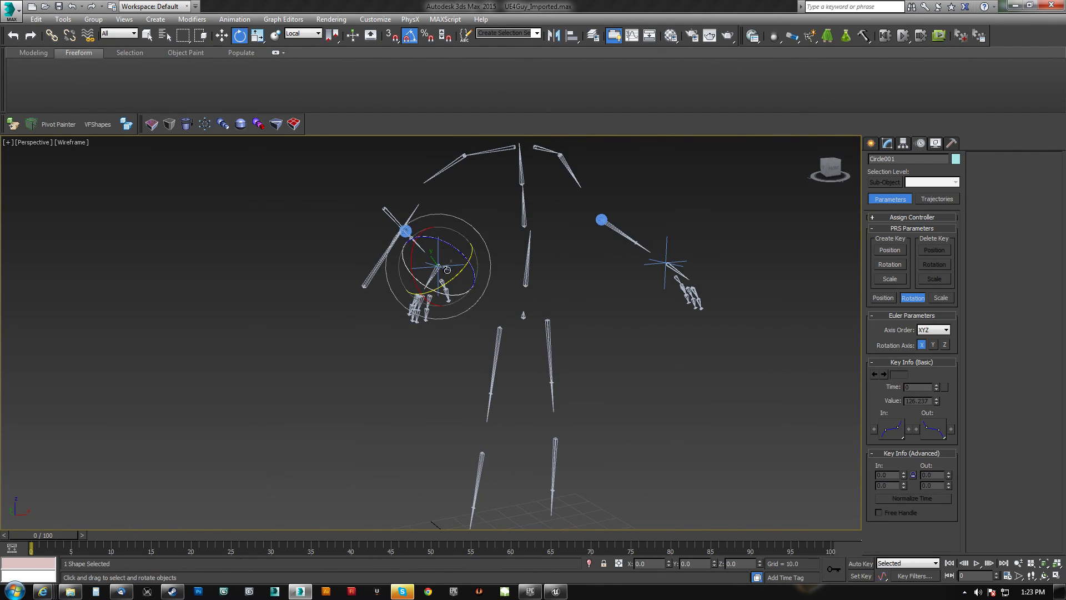
pyautogui.moveTo(449, 277); pyautogui.dragTo(502, 259)
pyautogui.hotkey('ctrl', 'z')
pyautogui.keyDown('alt'); pyautogui.moveTo(498, 314); pyautogui.dragTo(491, 338, button='middle'); pyautogui.keyUp('alt')
pyautogui.click(478, 334)
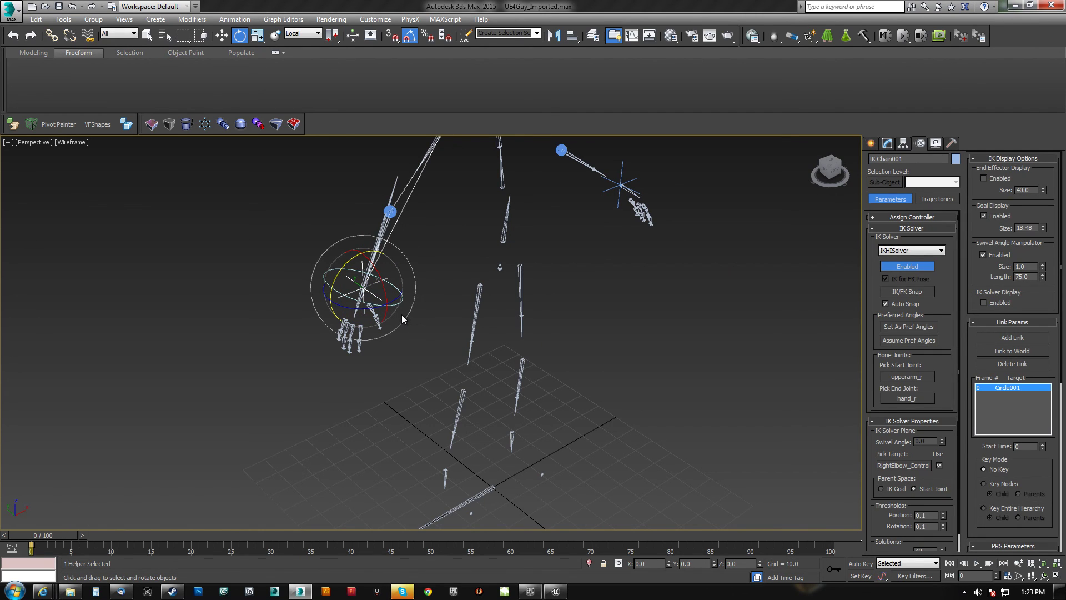
pyautogui.scroll(10, 402, 315)
pyautogui.scroll(-10, 403, 325)
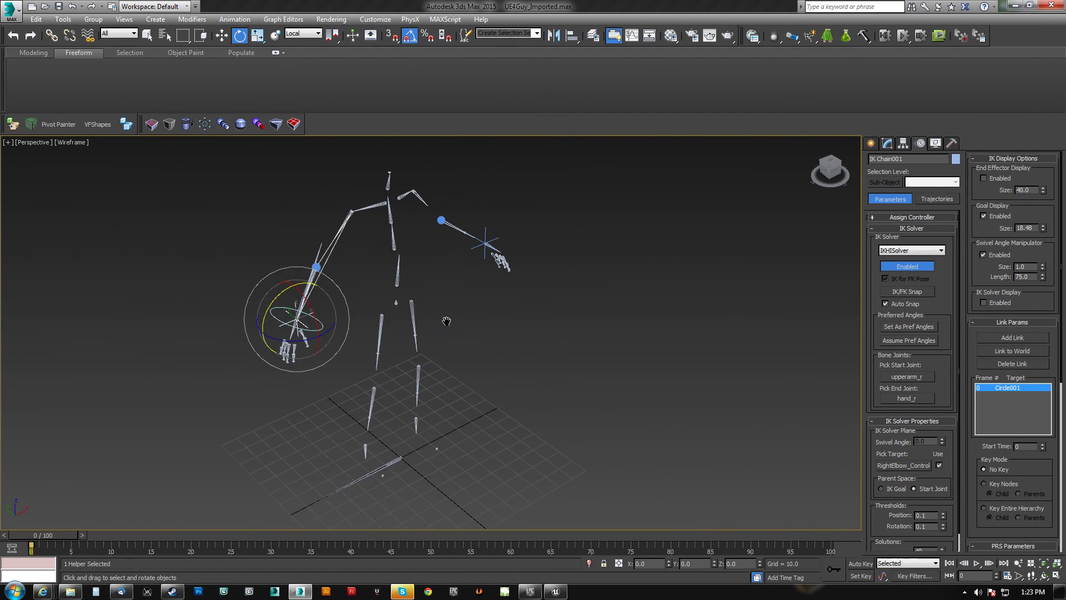
# Select the right wrist circle, switch the viewport to shaded display and unhide the mannequin mesh
pyautogui.click(321, 327)
pyautogui.scroll(8, 369, 309)
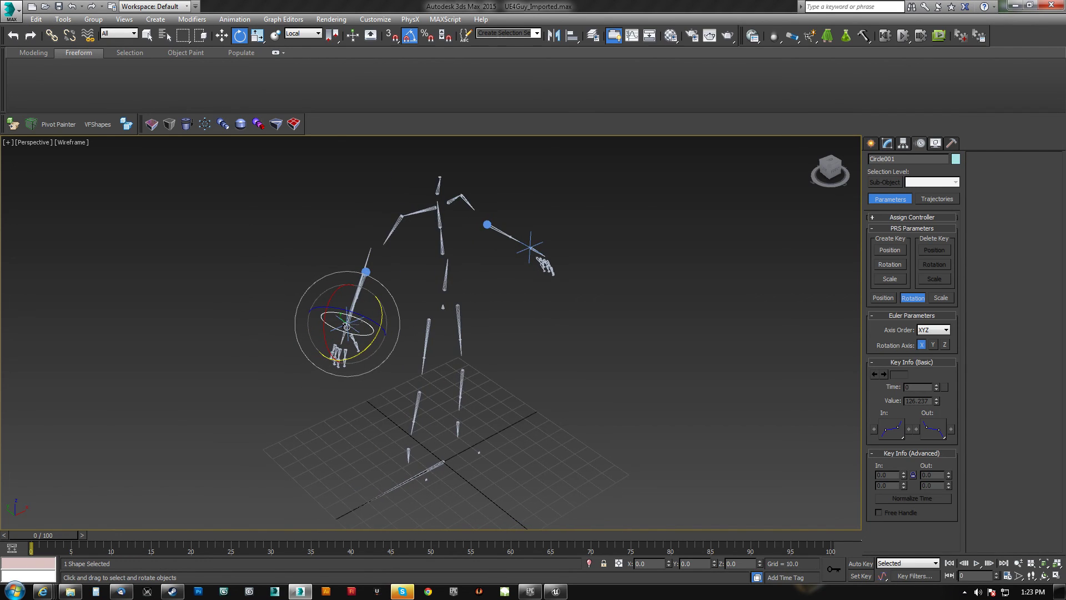
pyautogui.press('F3')
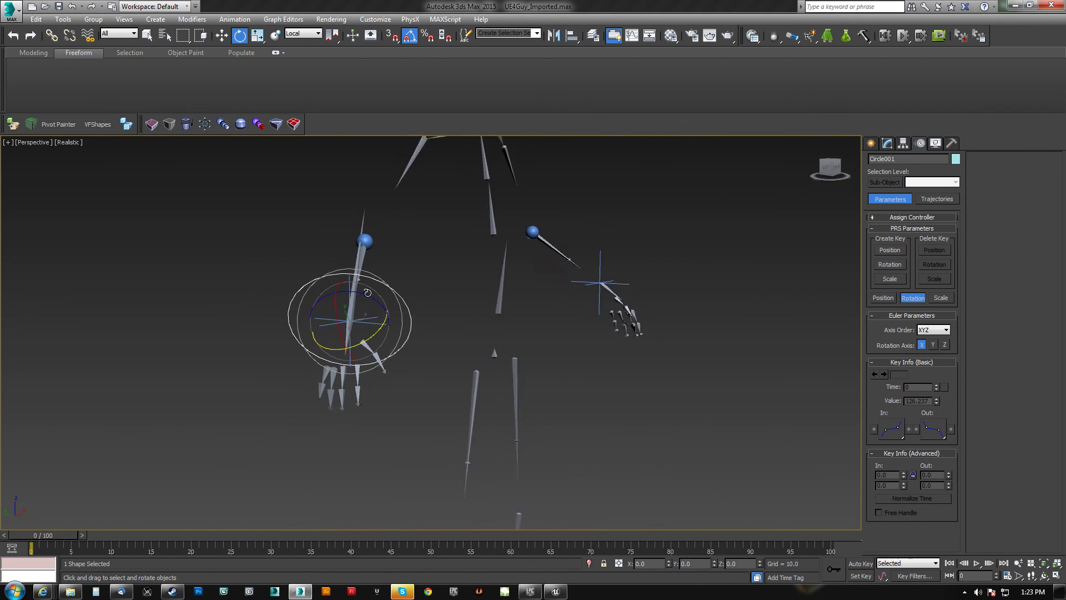
pyautogui.rightClick(423, 274)
pyautogui.click(448, 224)
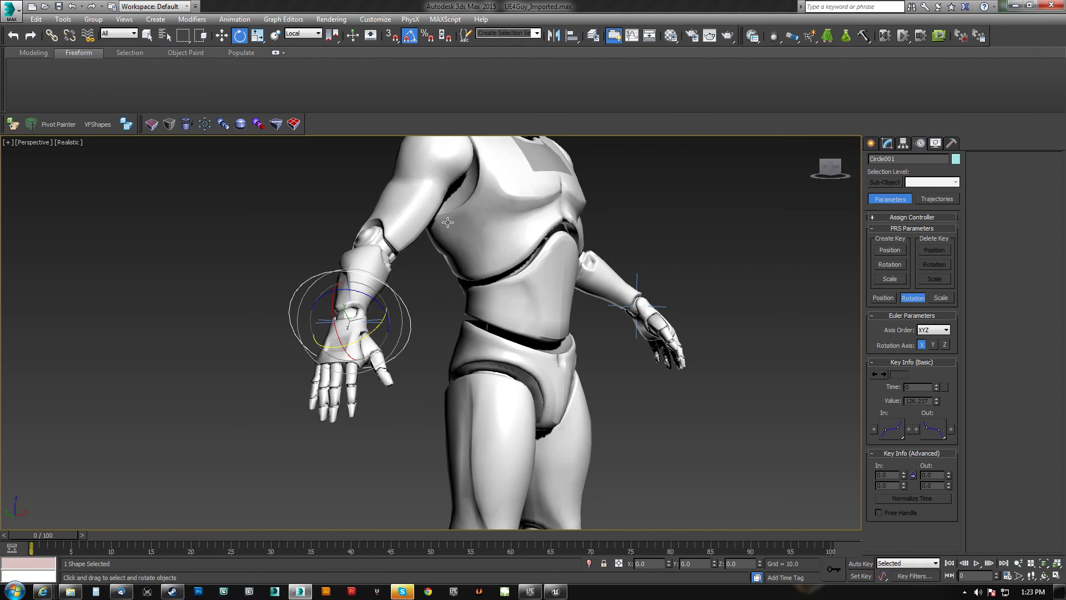
# Enable viewport rendering for the circle, with a radial thickness of 0.79 and a circle radius of 4.696
pyautogui.click(887, 144)
pyautogui.click(900, 346)
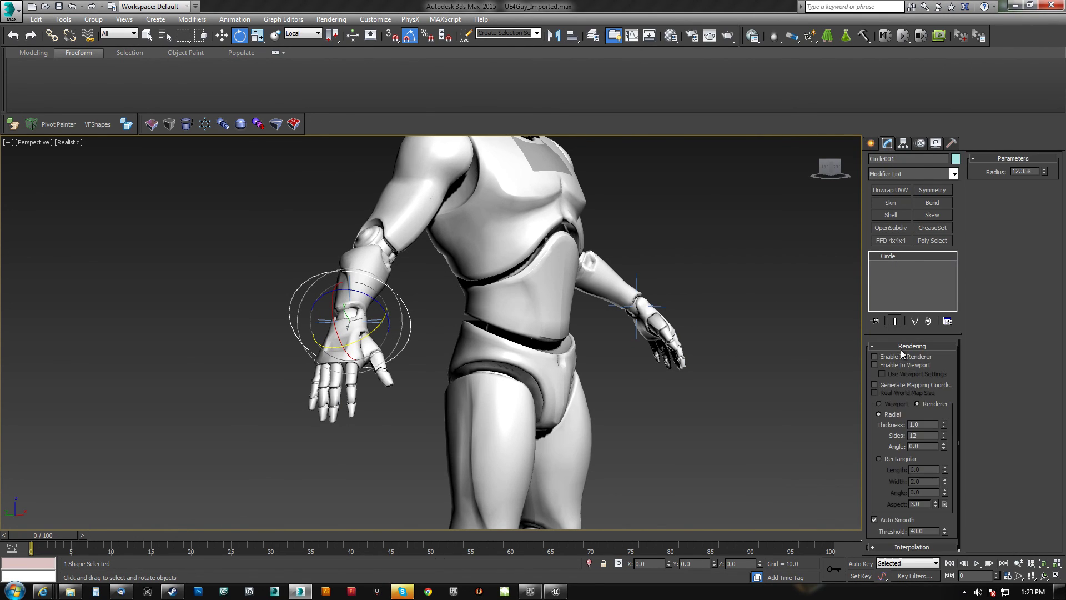
pyautogui.click(890, 364)
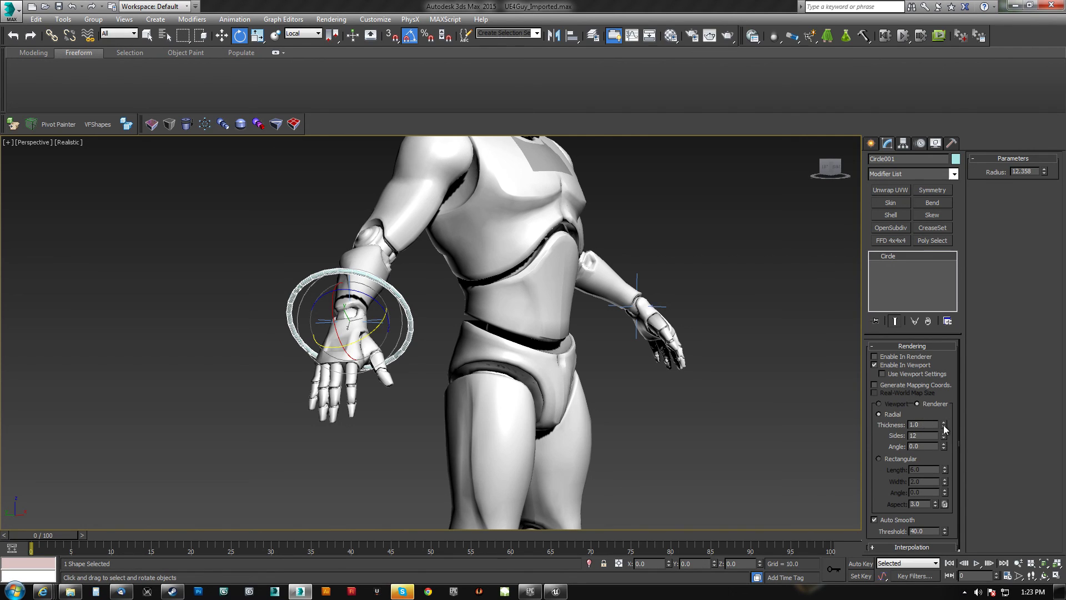
pyautogui.moveTo(944, 425); pyautogui.dragTo(941, 436)
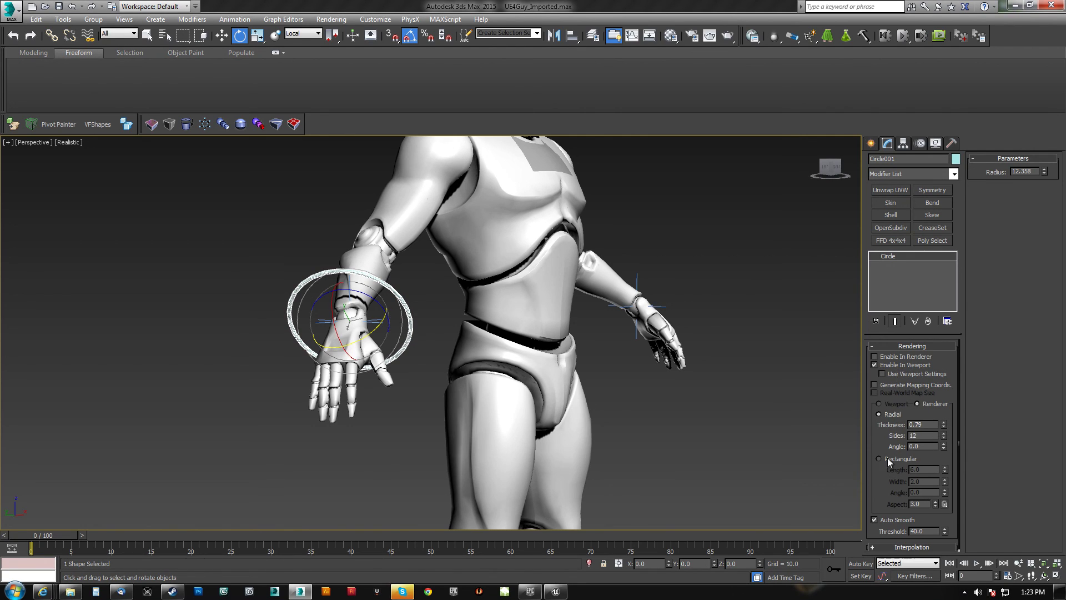
pyautogui.moveTo(1044, 171); pyautogui.dragTo(1040, 200)
# Clone the right wrist circle about 10 units along X as an instance named LeftHand_Control
pyautogui.keyDown('alt'); pyautogui.moveTo(624, 355); pyautogui.dragTo(554, 376, button='middle'); pyautogui.keyUp('alt')
pyautogui.press('w')
pyautogui.keyDown('shift'); pyautogui.moveTo(385, 323); pyautogui.dragTo(434, 326); pyautogui.keyUp('shift')
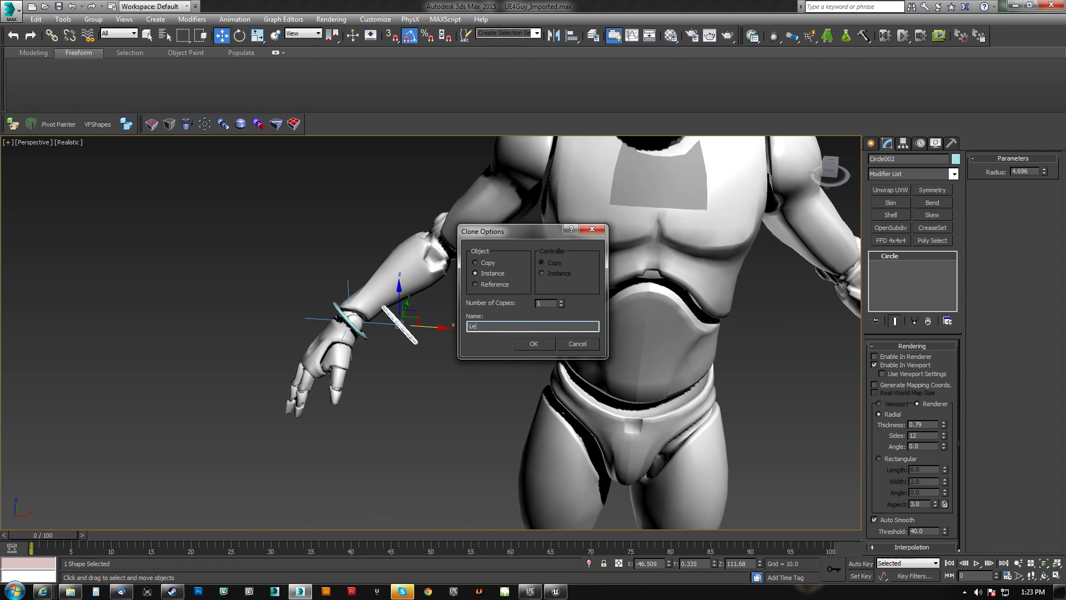
pyautogui.write('LeftHand_Control')
pyautogui.press('Return')
# Rename the original circle at the right wrist to RightHand_Control
pyautogui.click(358, 327)
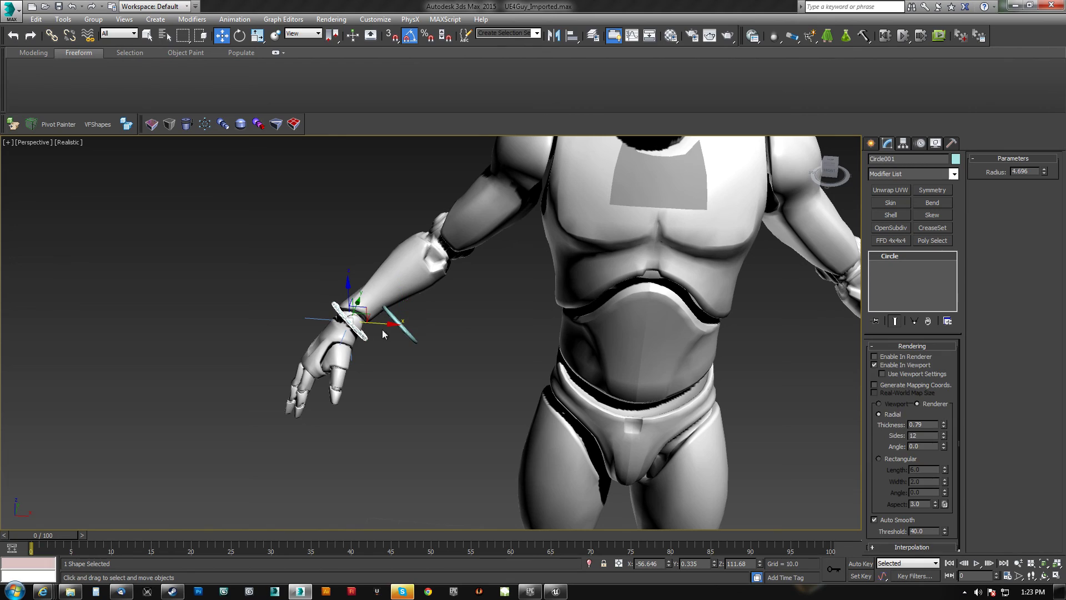
pyautogui.doubleClick(917, 158)
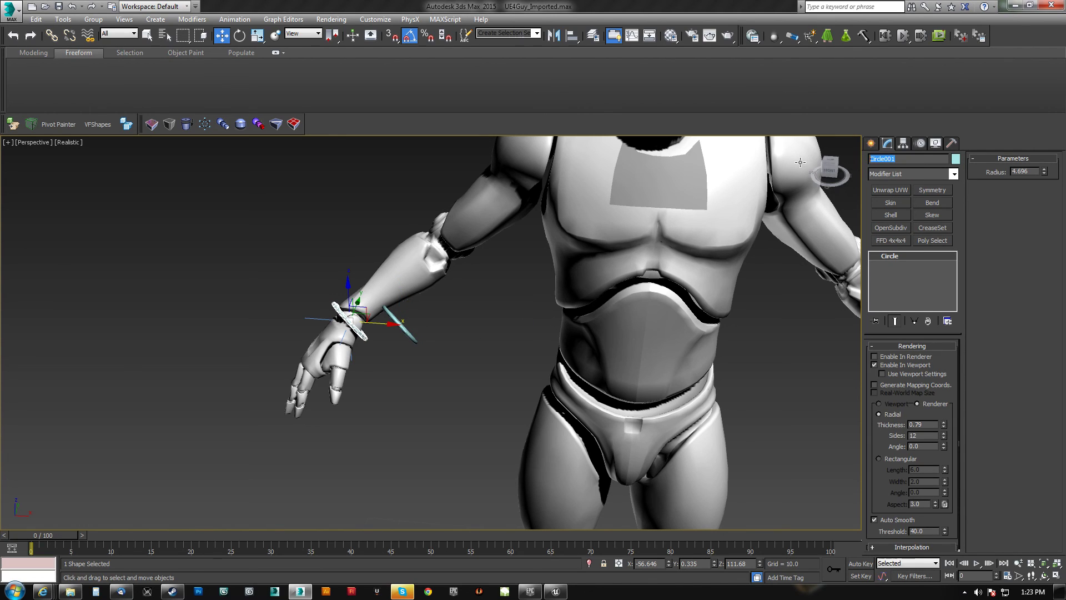
pyautogui.write('RightHand_Co')
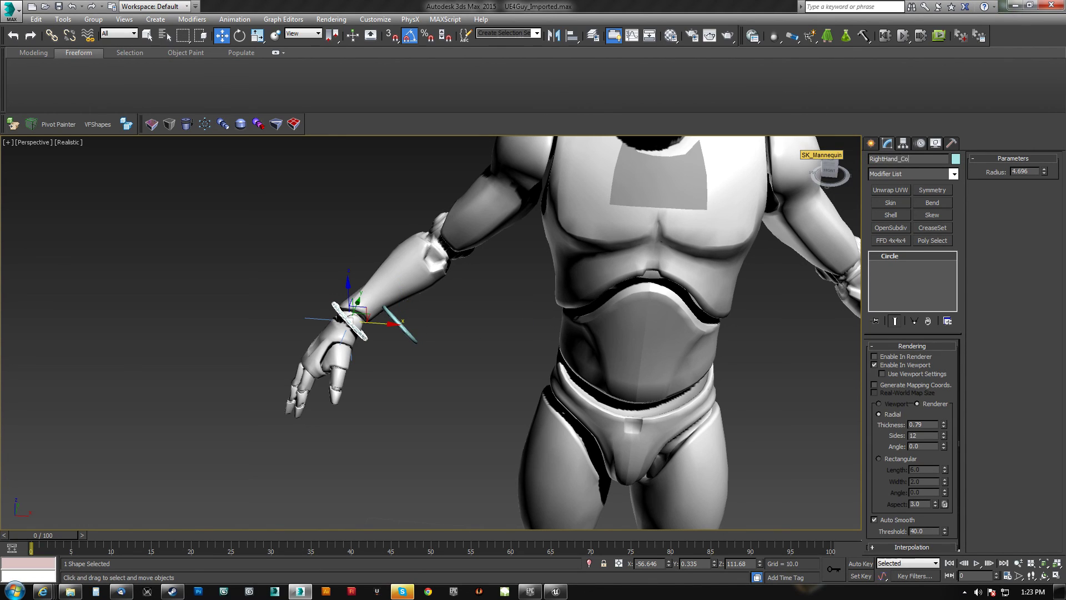
pyautogui.write('ntrol')
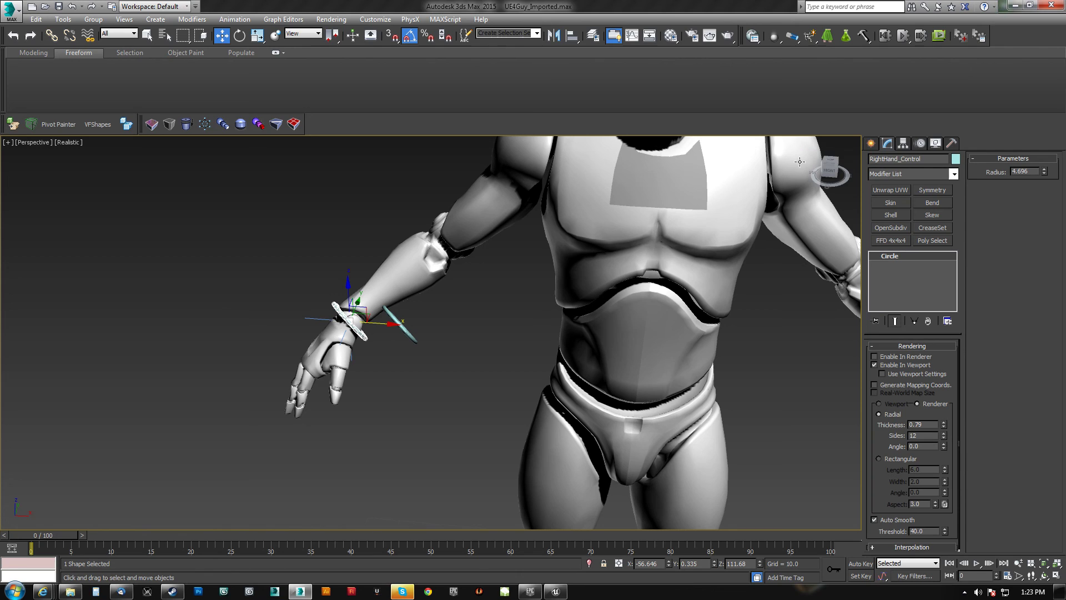
# Align LeftHand_Control to the hand_l bone, pivot to pivot, in X, Y and Z position and all three local orientation axes
pyautogui.click(406, 334)
pyautogui.scroll(-1, 604, 362)
pyautogui.moveTo(693, 358); pyautogui.dragTo(490, 362, button='middle')
pyautogui.press('F3')
pyautogui.scroll(5, 490, 362)
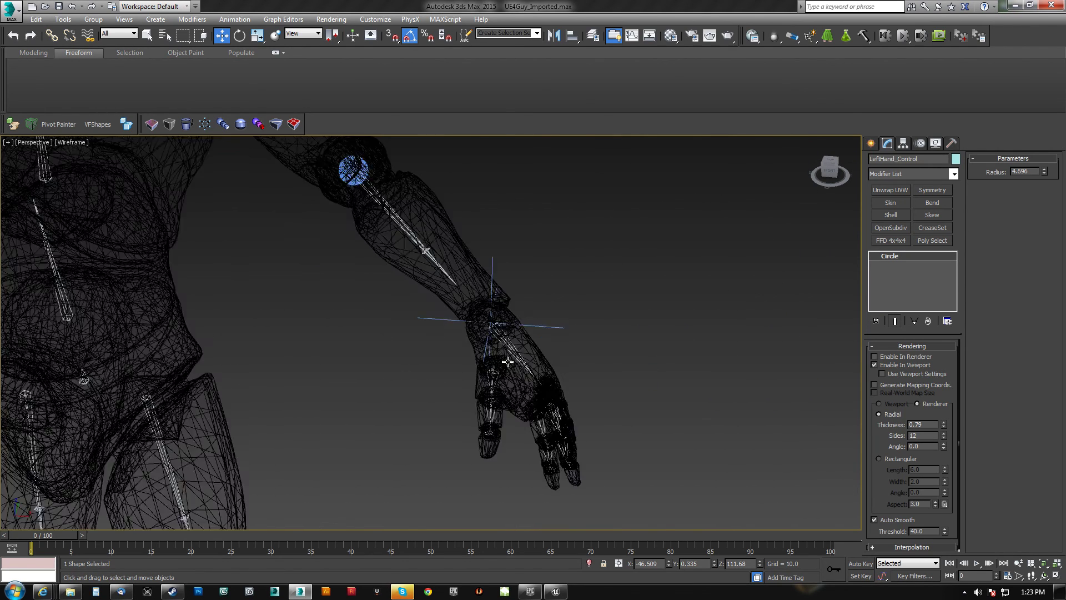
pyautogui.scroll(5, 507, 361)
pyautogui.hotkey('alt', 'a')
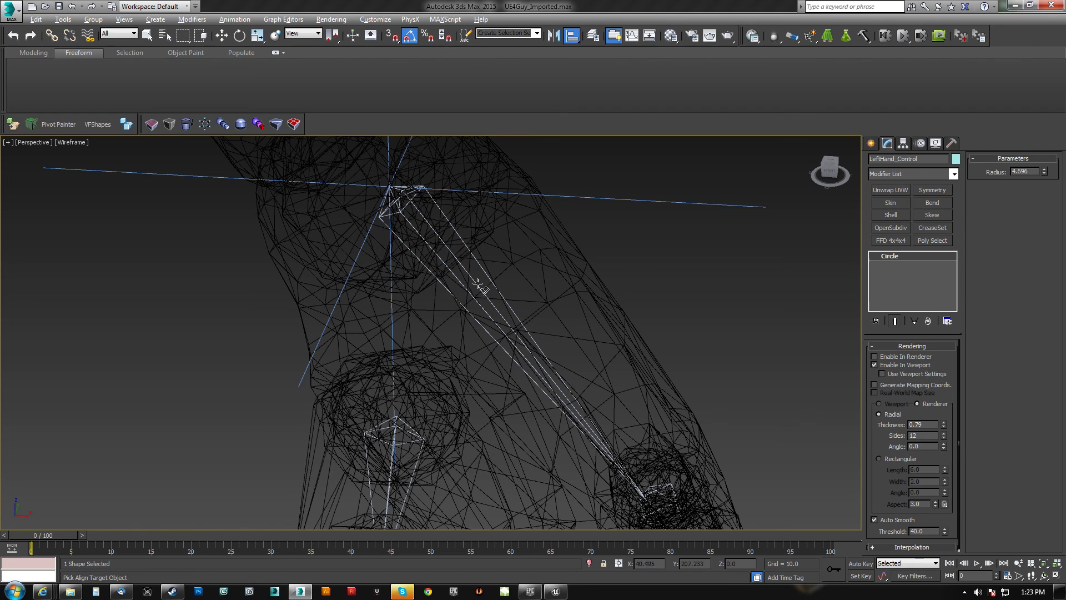
pyautogui.click(478, 284)
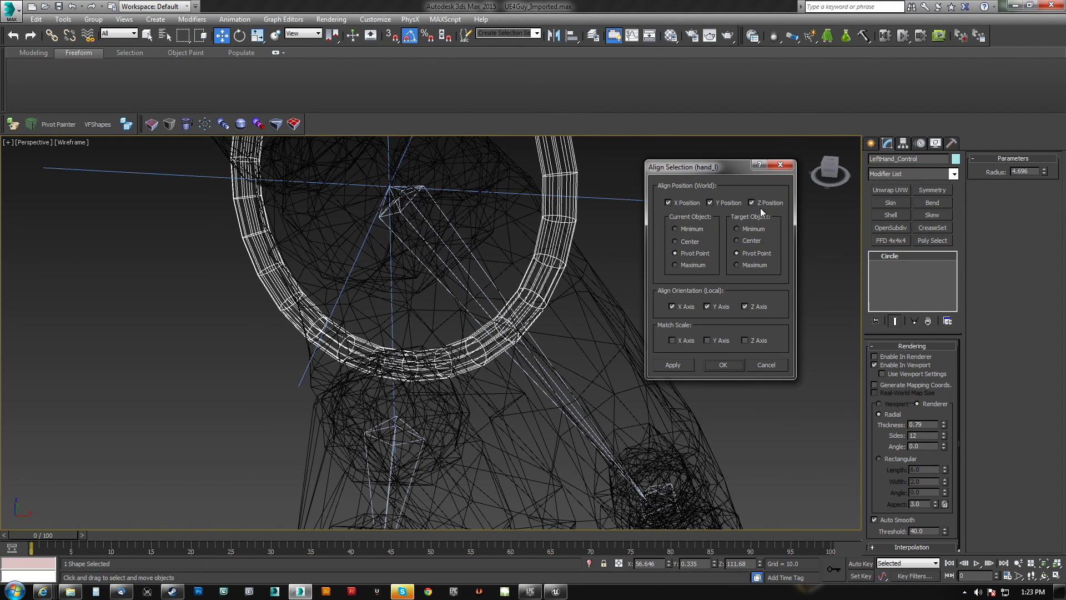
pyautogui.click(715, 368)
# Rotate LeftHand_Control in local coordinates so it encircles the left wrist perpendicular to the forearm
pyautogui.scroll(-8, 523, 374)
pyautogui.press('F3')
pyautogui.keyDown('alt'); pyautogui.moveTo(523, 374); pyautogui.dragTo(425, 398, button='middle'); pyautogui.keyUp('alt')
pyautogui.press('e')
pyautogui.moveTo(470, 382); pyautogui.dragTo(476, 439)
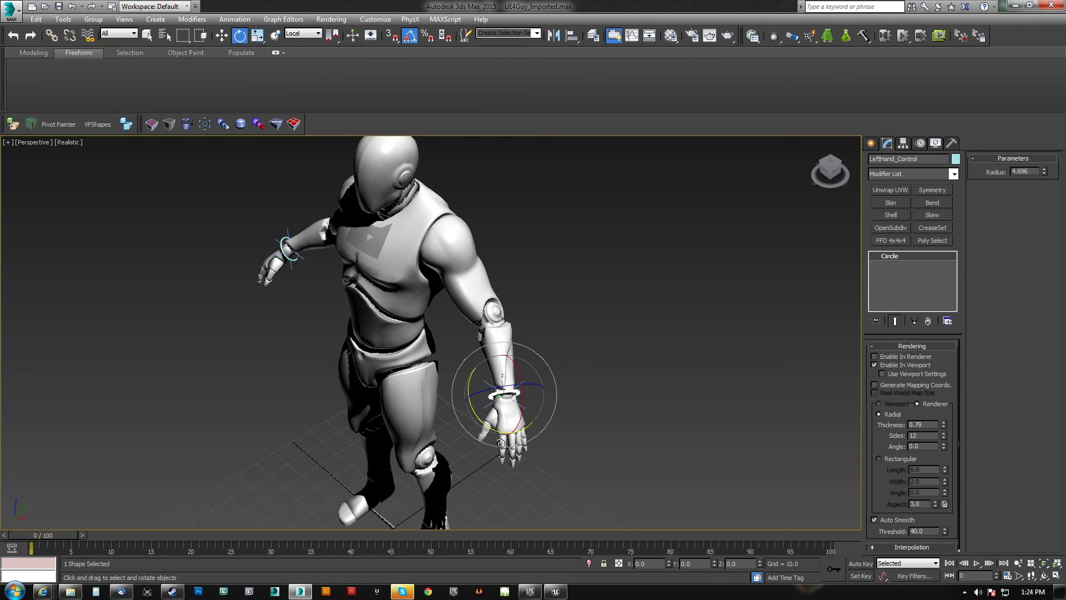
# Add an Orientation constraint from the hand_l bone to LeftHand_Control, with Keep Initial Offset enabled
pyautogui.scroll(6, 502, 441)
pyautogui.press('F3')
pyautogui.click(530, 368)
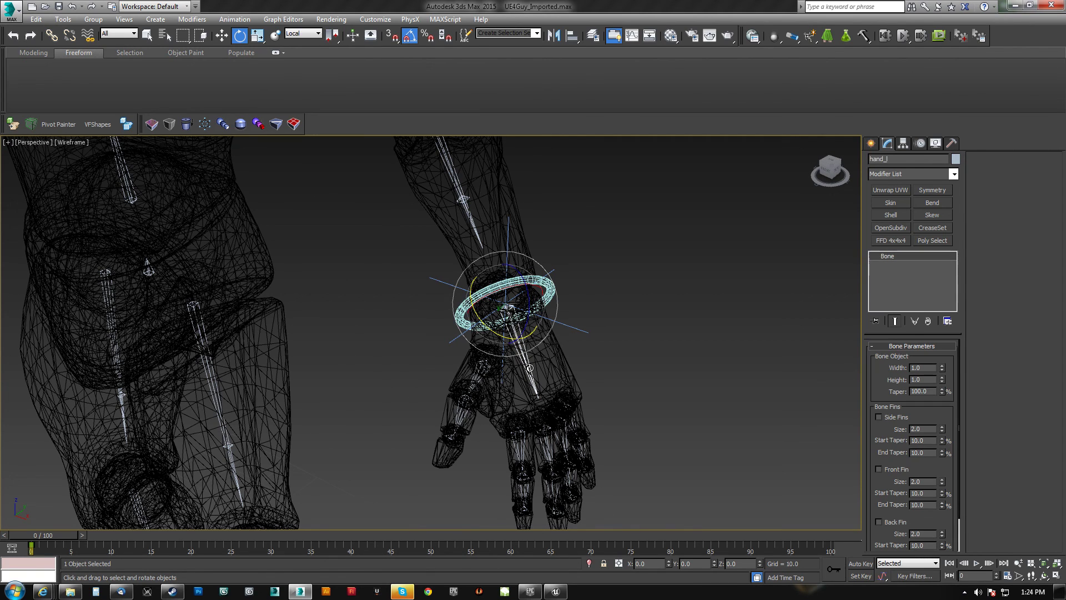
pyautogui.press('F3')
pyautogui.hotkey('alt', 'o')
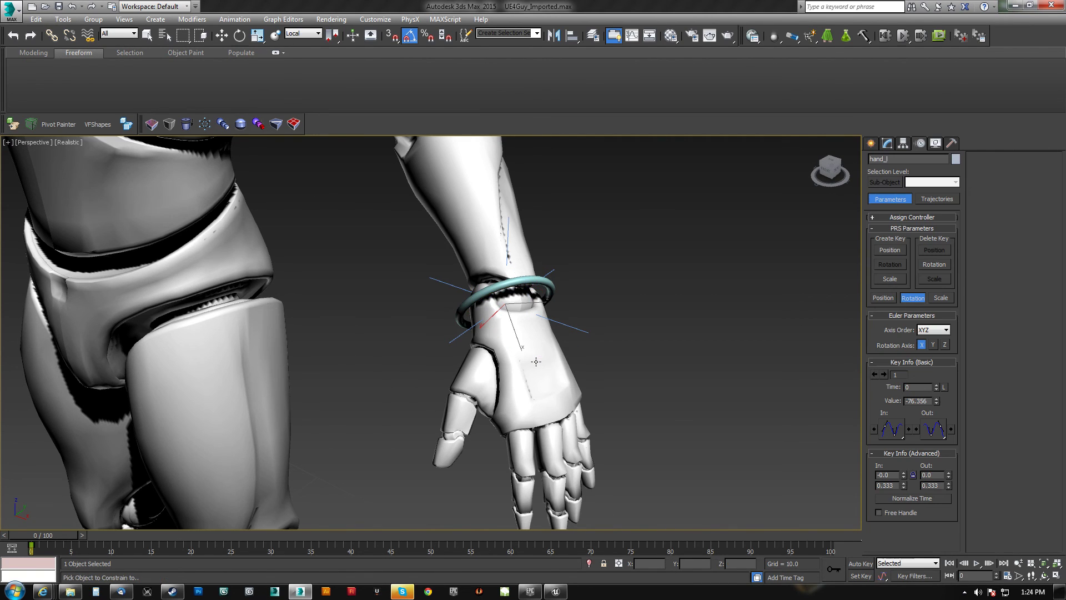
pyautogui.click(546, 288)
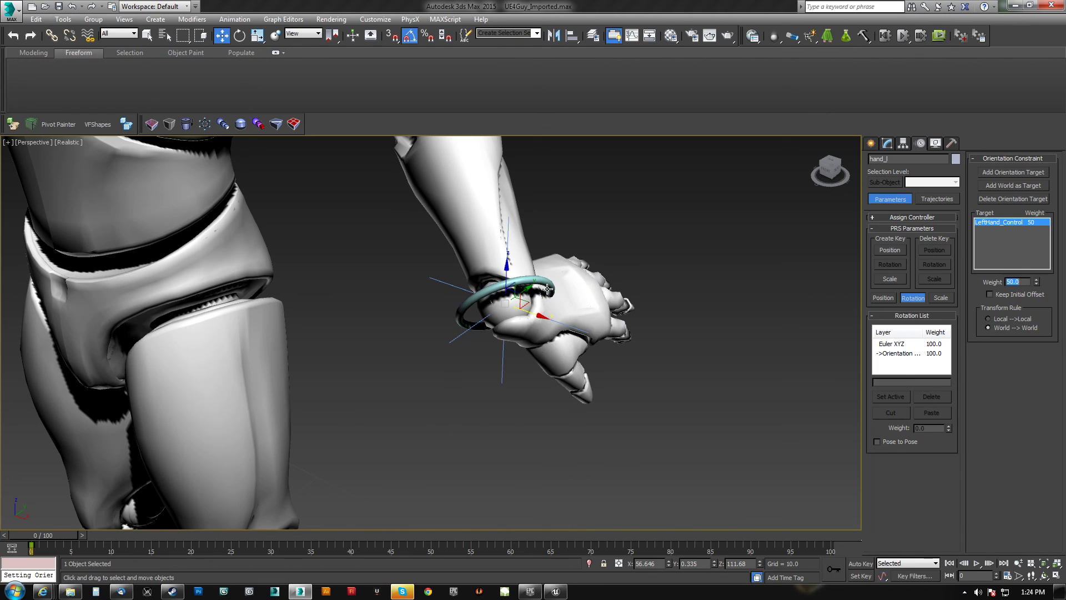
pyautogui.click(989, 294)
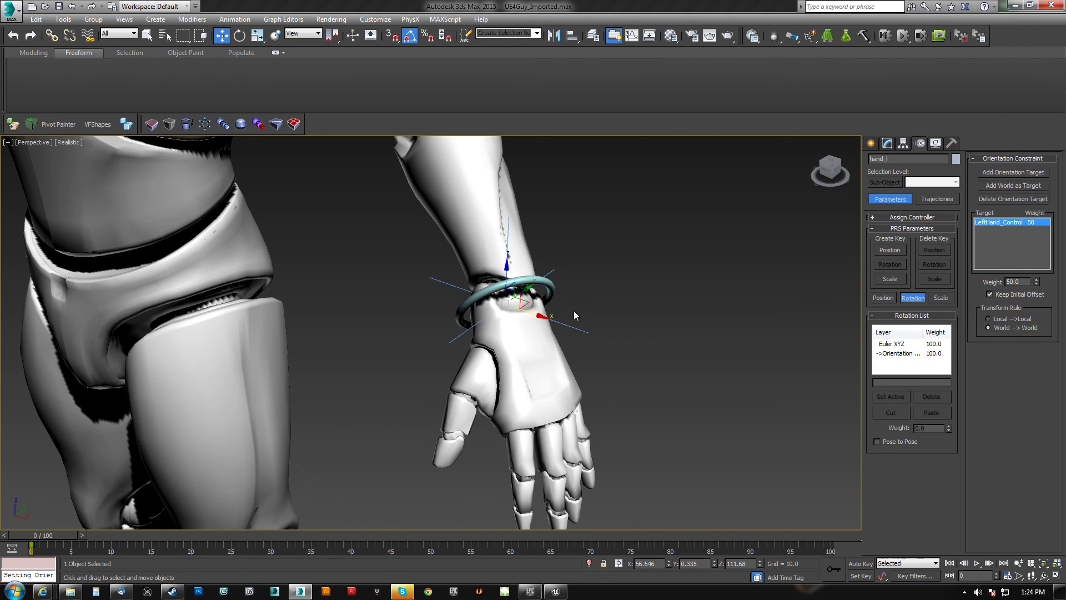
# Add a Link constraint from the left arm's IK chain goal to LeftHand_Control
pyautogui.click(577, 327)
pyautogui.hotkey('alt', 'l')
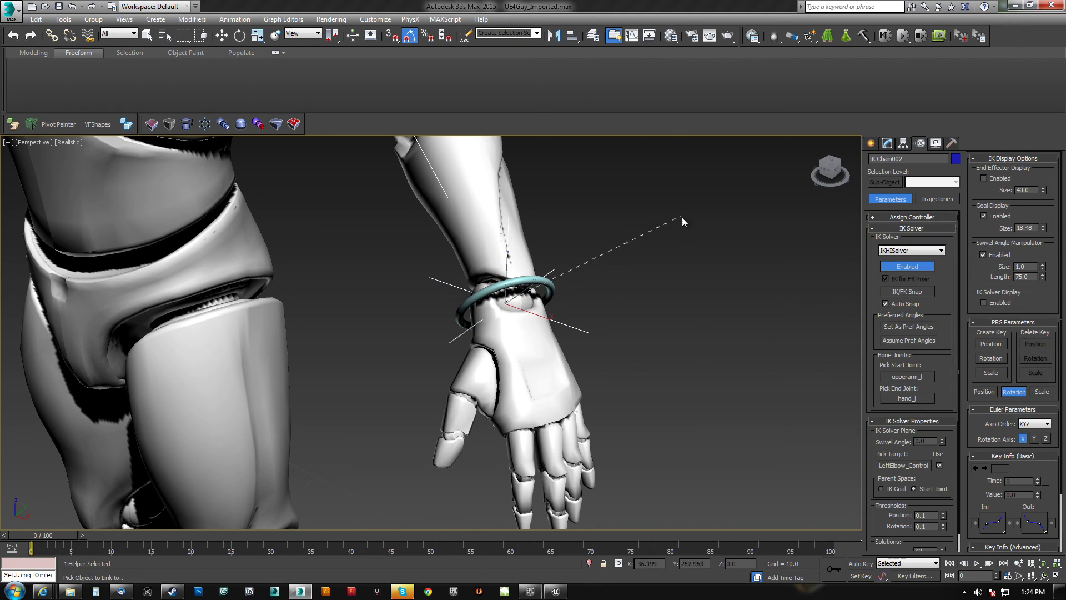
pyautogui.click(549, 285)
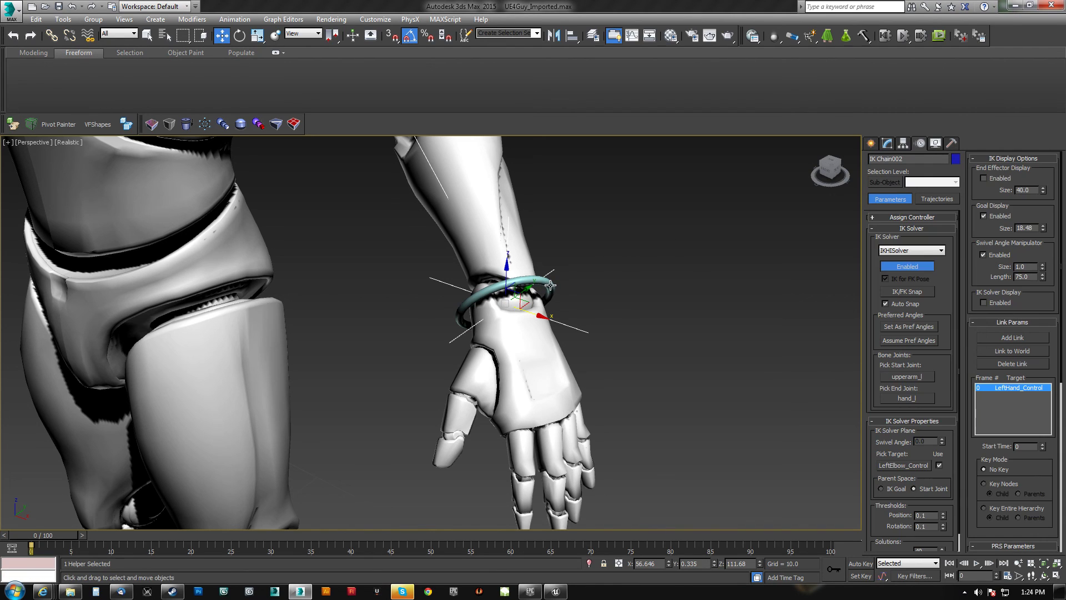
# Try rotating LeftHand_Control and moving it upward to test the left hand's constraints, cancelling both transforms
pyautogui.press('e')
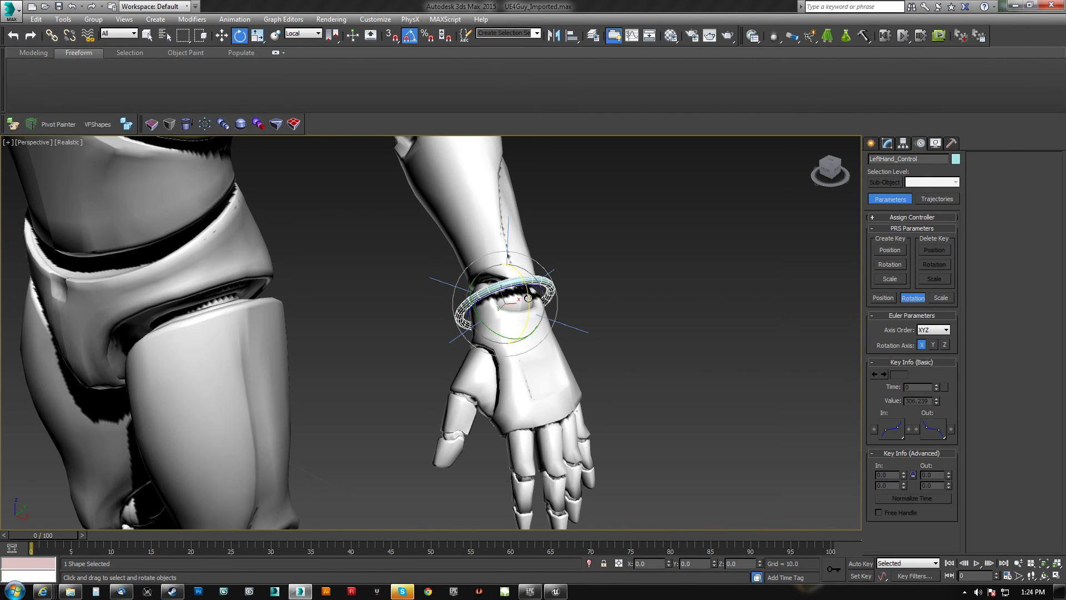
pyautogui.moveTo(528, 335); pyautogui.dragTo(541, 312)
pyautogui.rightClick(540, 312)
pyautogui.press('w')
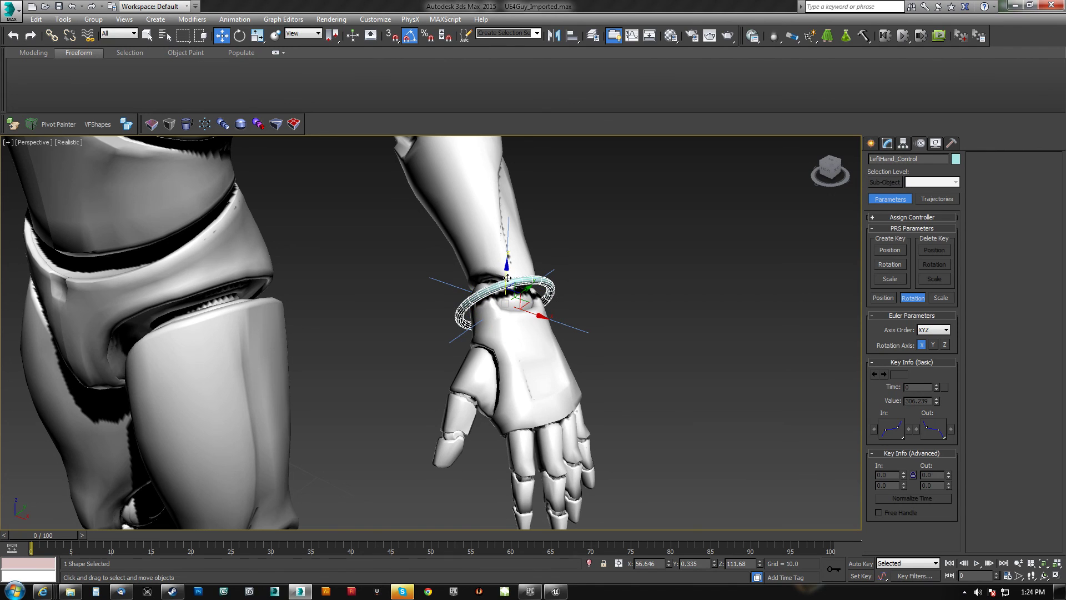
pyautogui.moveTo(507, 277); pyautogui.dragTo(509, 111)
pyautogui.rightClick(509, 111)
# Clear the selection and save the UE4Guy_Imported.max scene
pyautogui.moveTo(476, 267); pyautogui.dragTo(483, 252, button='middle')
pyautogui.scroll(-5, 482, 252)
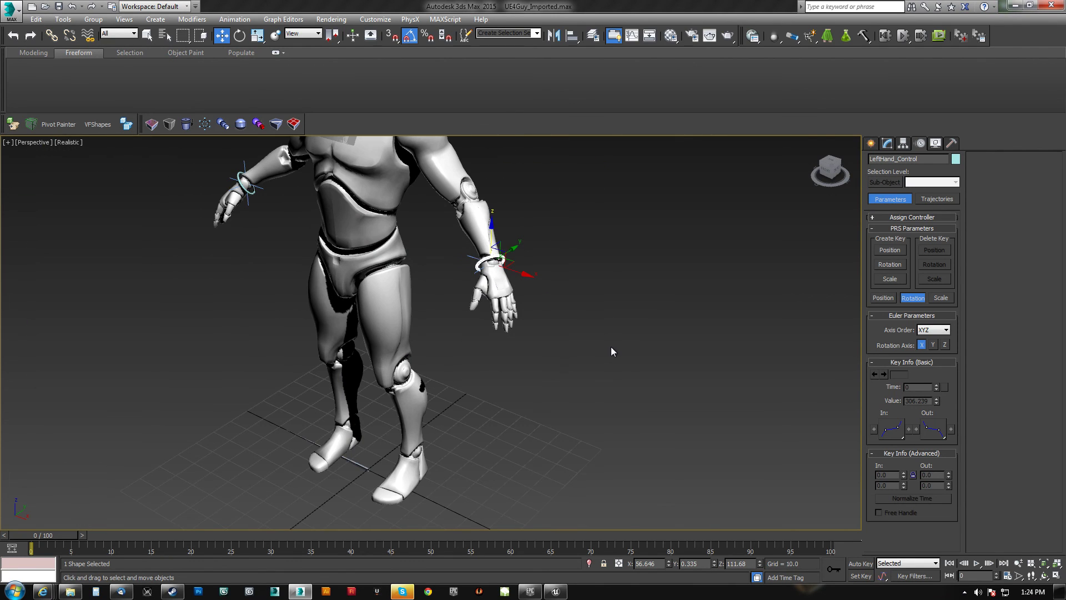
pyautogui.click(611, 348)
pyautogui.moveTo(384, 339)
pyautogui.keyDown('alt'); pyautogui.mouseDown(button='middle')
pyautogui.moveTo(418, 311)
pyautogui.moveTo(388, 356)
pyautogui.mouseUp(button='middle'); pyautogui.keyUp('alt')
pyautogui.keyDown('alt'); pyautogui.moveTo(388, 355); pyautogui.dragTo(421, 309, button='middle'); pyautogui.keyUp('alt')
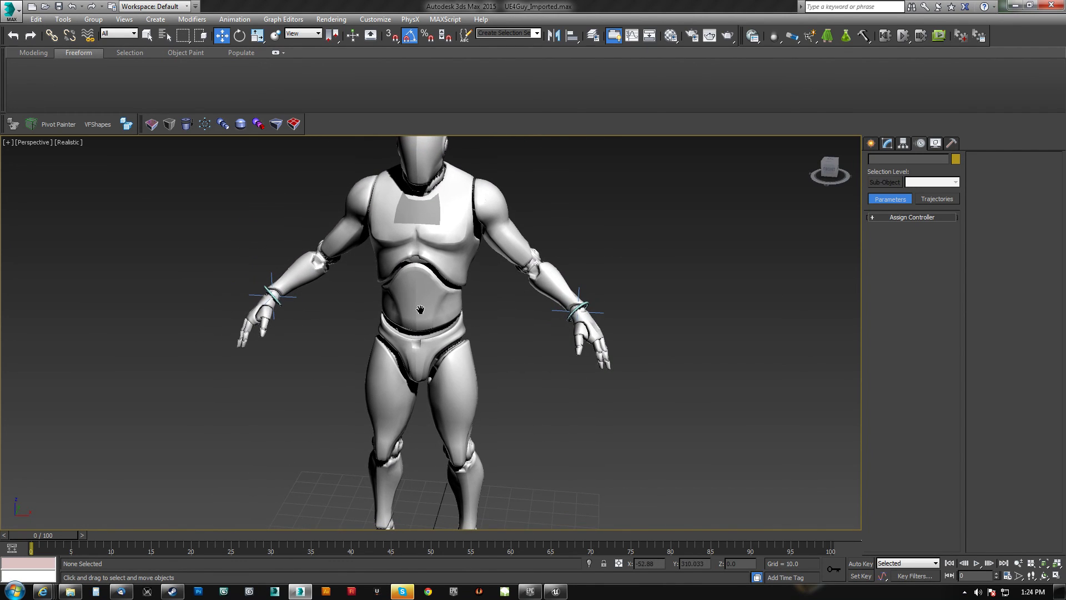
pyautogui.click(59, 8)
# Select the spine bones of the mannequin together using the wireframe display, and return the view to shaded display
pyautogui.moveTo(393, 257)
pyautogui.keyDown('alt'); pyautogui.mouseDown(button='middle')
pyautogui.moveTo(328, 249)
pyautogui.moveTo(356, 270)
pyautogui.mouseUp(button='middle'); pyautogui.keyUp('alt')
pyautogui.press('F3')
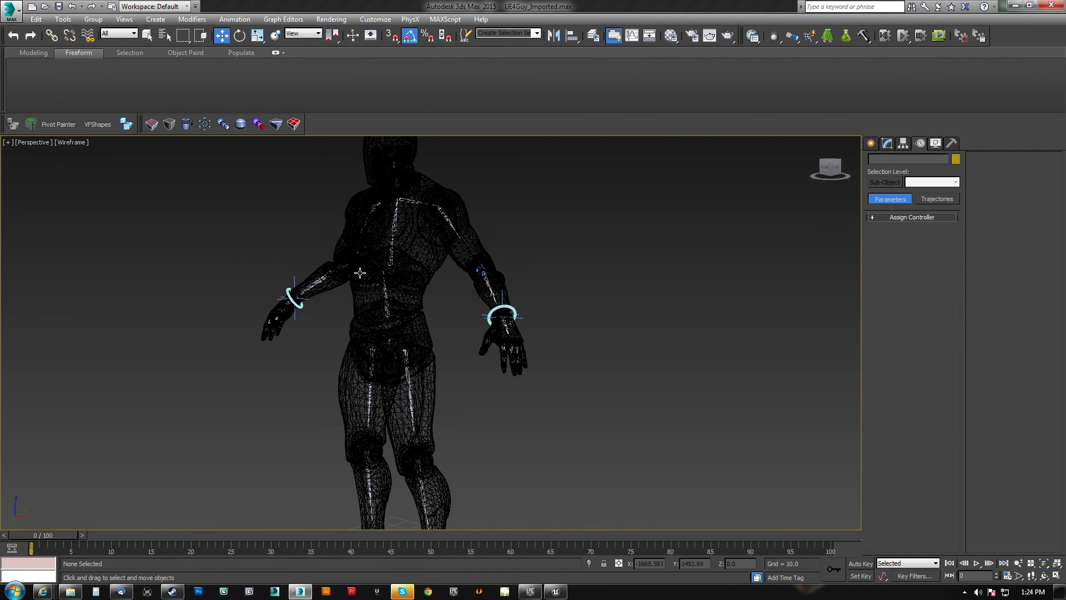
pyautogui.click(387, 300)
pyautogui.keyDown('alt'); pyautogui.moveTo(387, 300); pyautogui.dragTo(436, 297, button='middle'); pyautogui.keyUp('alt')
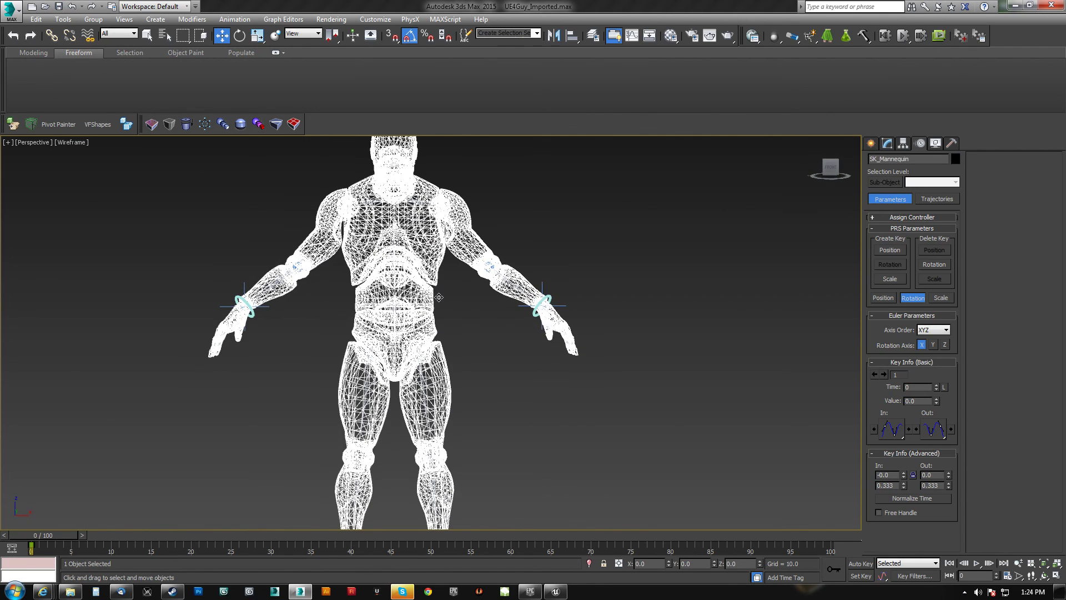
pyautogui.press('F3')
pyautogui.click(438, 308)
pyautogui.press('F3')
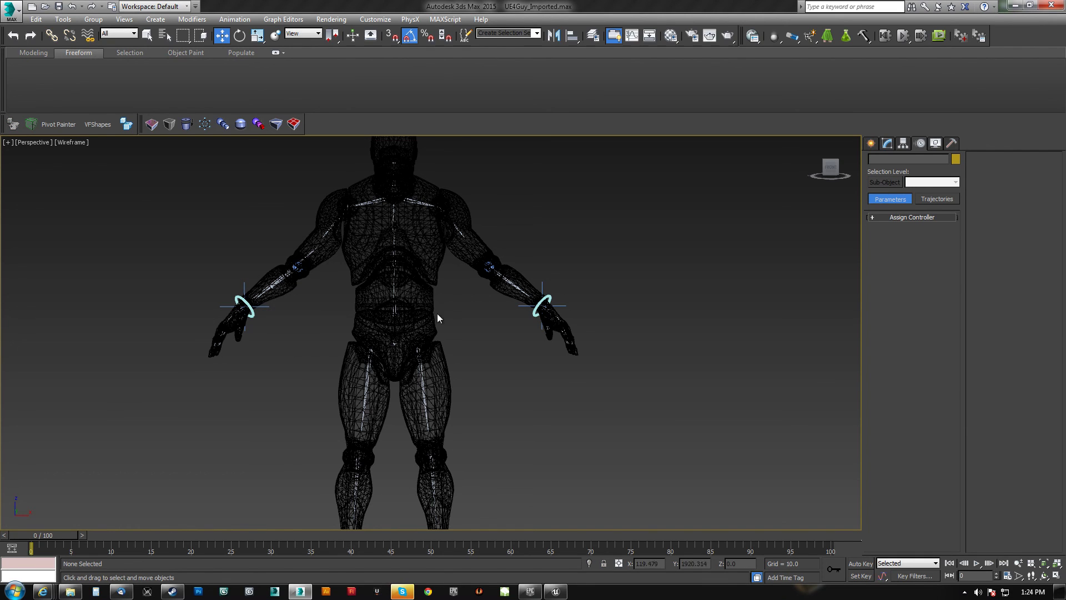
pyautogui.moveTo(443, 314); pyautogui.dragTo(381, 226)
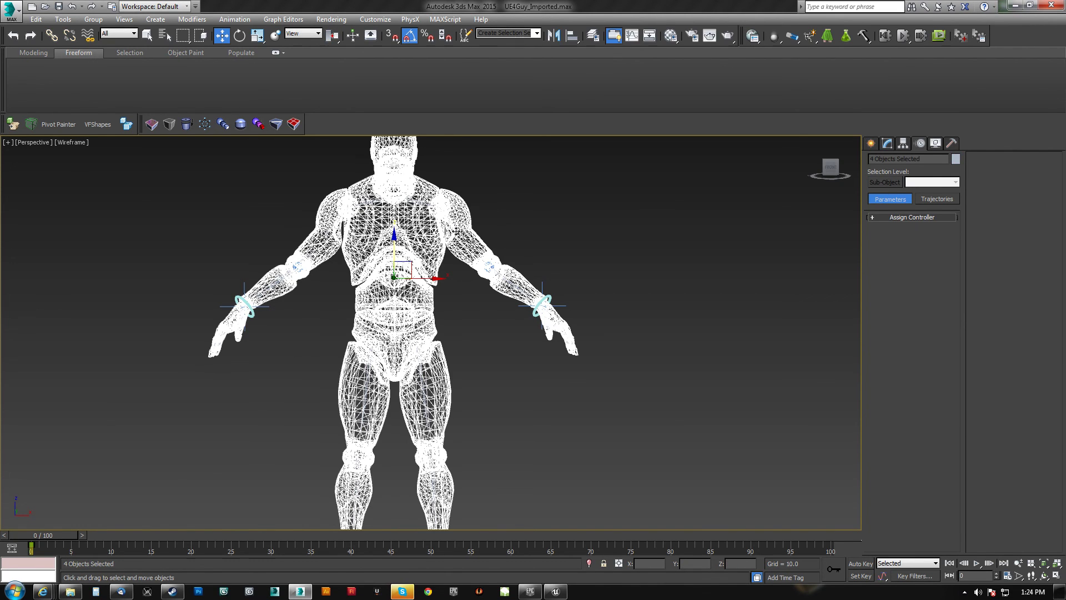
pyautogui.press('F3')
# Try rotating the three spine bones together about their own pivots to test bending the torso, and cancel the rotation
pyautogui.moveTo(381, 225)
pyautogui.keyDown('alt'); pyautogui.mouseDown(button='middle')
pyautogui.moveTo(381, 258)
pyautogui.moveTo(333, 73)
pyautogui.mouseUp(button='middle'); pyautogui.keyUp('alt')
pyautogui.press('e')
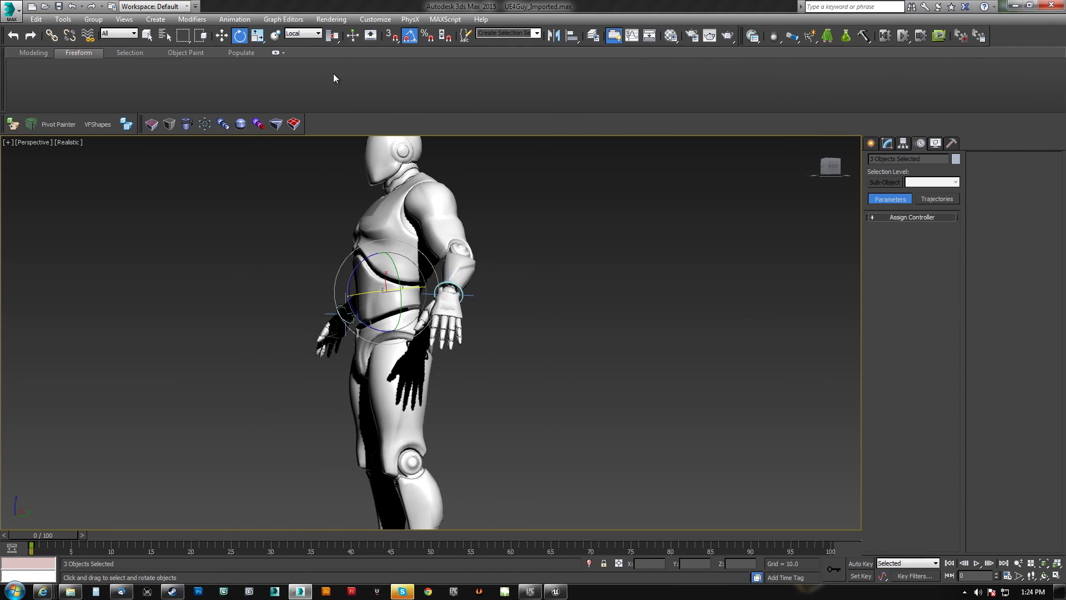
pyautogui.click(333, 54)
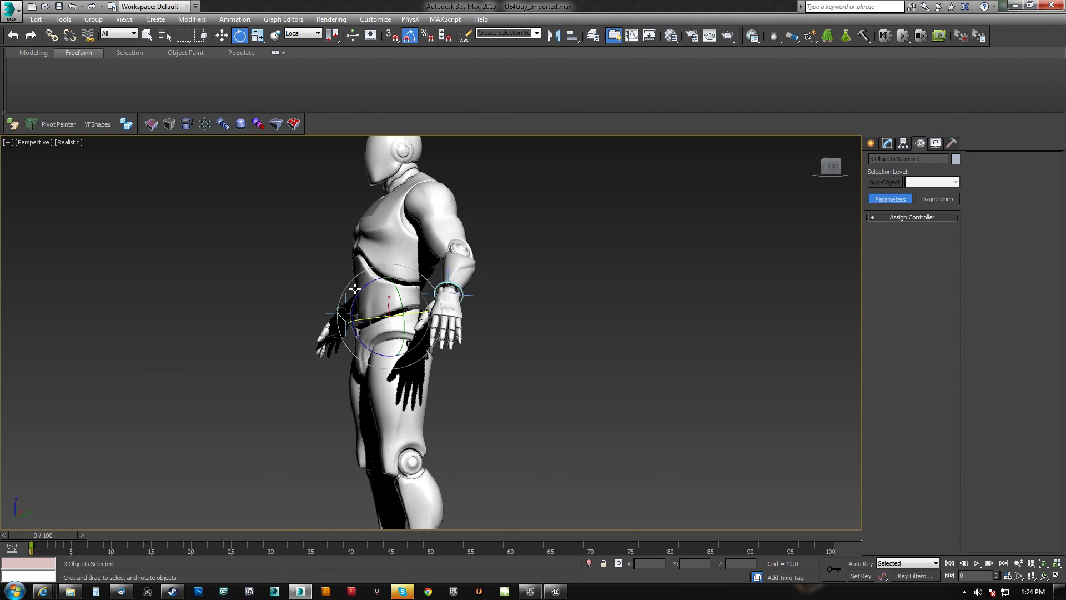
pyautogui.moveTo(358, 294)
pyautogui.mouseDown()
pyautogui.moveTo(336, 303)
pyautogui.moveTo(354, 281)
pyautogui.moveTo(348, 289)
pyautogui.moveTo(383, 288)
pyautogui.moveTo(354, 291)
pyautogui.moveTo(353, 332)
pyautogui.moveTo(344, 336)
pyautogui.moveTo(348, 302)
pyautogui.moveTo(339, 335)
pyautogui.moveTo(347, 254)
pyautogui.moveTo(355, 272)
pyautogui.mouseUp()
pyautogui.rightClick(355, 272)
# Try moving LeftHand_Control to new positions around the body to test the left arm's IK, and undo both moves
pyautogui.keyDown('alt'); pyautogui.moveTo(349, 291); pyautogui.dragTo(633, 262, button='middle'); pyautogui.keyUp('alt')
pyautogui.keyDown('alt'); pyautogui.moveTo(405, 266); pyautogui.dragTo(420, 309, button='middle'); pyautogui.keyUp('alt')
pyautogui.scroll(5, 413, 248)
pyautogui.moveTo(419, 242); pyautogui.dragTo(395, 316, button='middle')
pyautogui.scroll(-3, 396, 316)
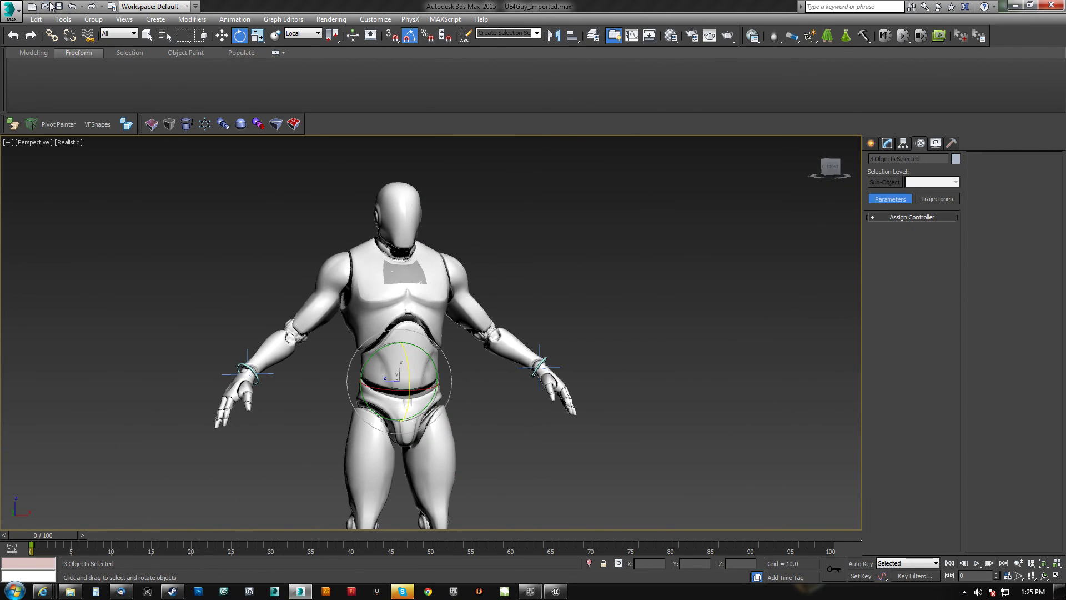
pyautogui.keyDown('alt'); pyautogui.moveTo(422, 302); pyautogui.dragTo(461, 309, button='middle'); pyautogui.keyUp('alt')
pyautogui.click(516, 299)
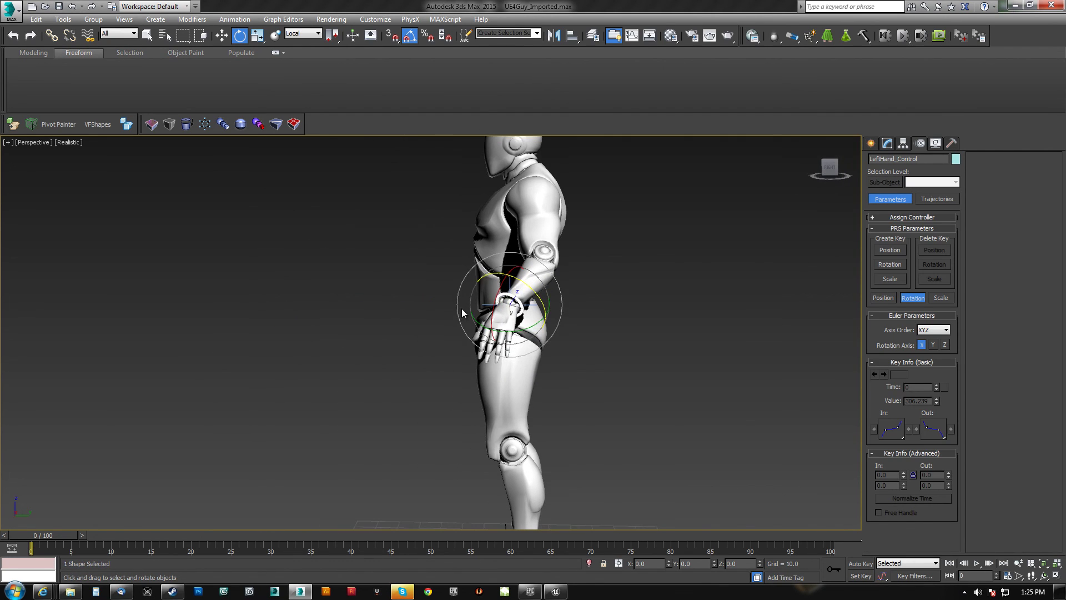
pyautogui.press('w')
pyautogui.moveTo(557, 250); pyautogui.dragTo(344, 193)
pyautogui.keyDown('alt'); pyautogui.moveTo(345, 194); pyautogui.dragTo(394, 296, button='middle'); pyautogui.keyUp('alt')
pyautogui.moveTo(412, 287); pyautogui.dragTo(361, 304)
pyautogui.keyDown('alt'); pyautogui.moveTo(327, 323); pyautogui.dragTo(395, 244, button='middle'); pyautogui.keyUp('alt')
pyautogui.hotkey('ctrl', 'z')
pyautogui.hotkey('ctrl', 'z')
pyautogui.keyDown('alt'); pyautogui.moveTo(396, 243); pyautogui.dragTo(382, 262, button='middle'); pyautogui.keyUp('alt')
pyautogui.moveTo(378, 299); pyautogui.dragTo(437, 283, button='middle')
pyautogui.scroll(5, 306, 325)
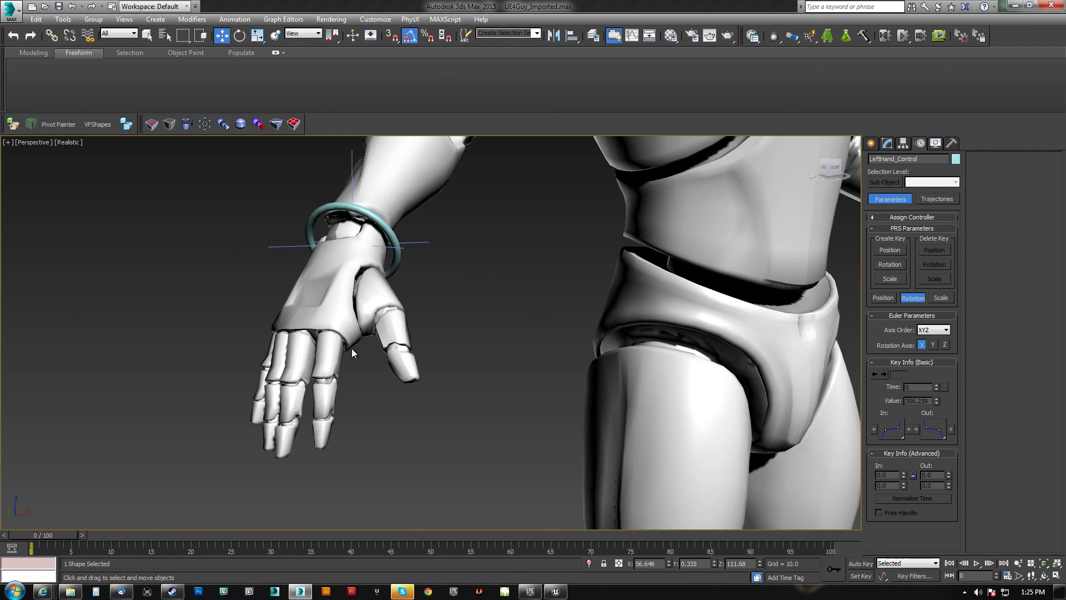
pyautogui.scroll(-8, 335, 360)
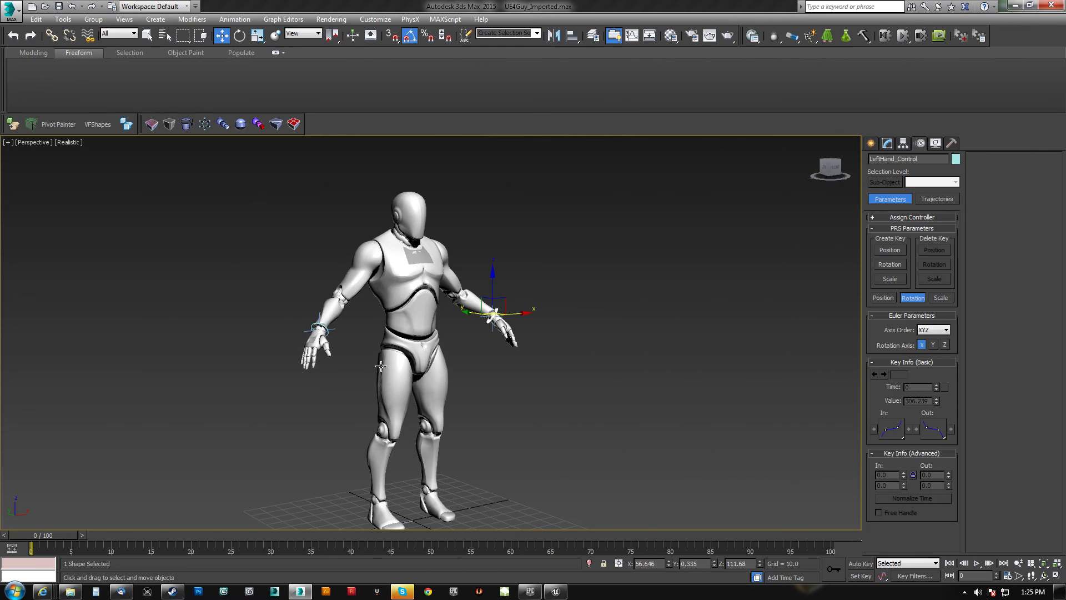
pyautogui.scroll(-4, 384, 367)
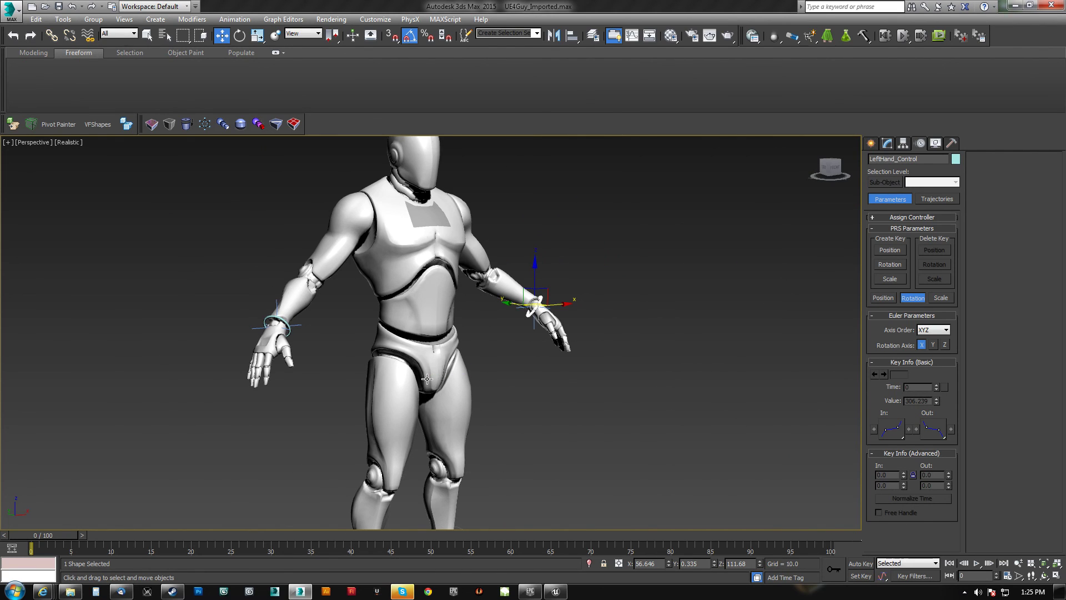